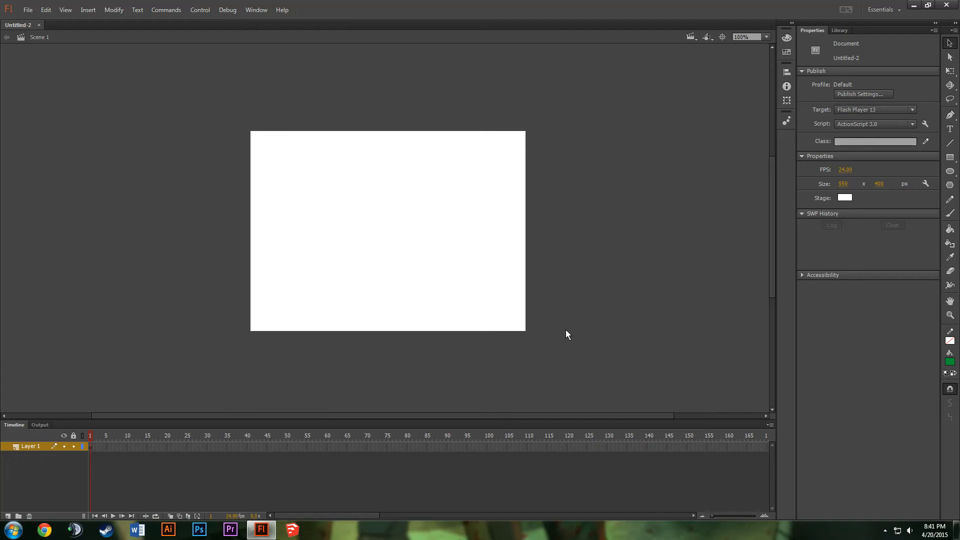
- Try a large green rectangle that extends past the stage on all sides, and undo it
left_click(950, 158)
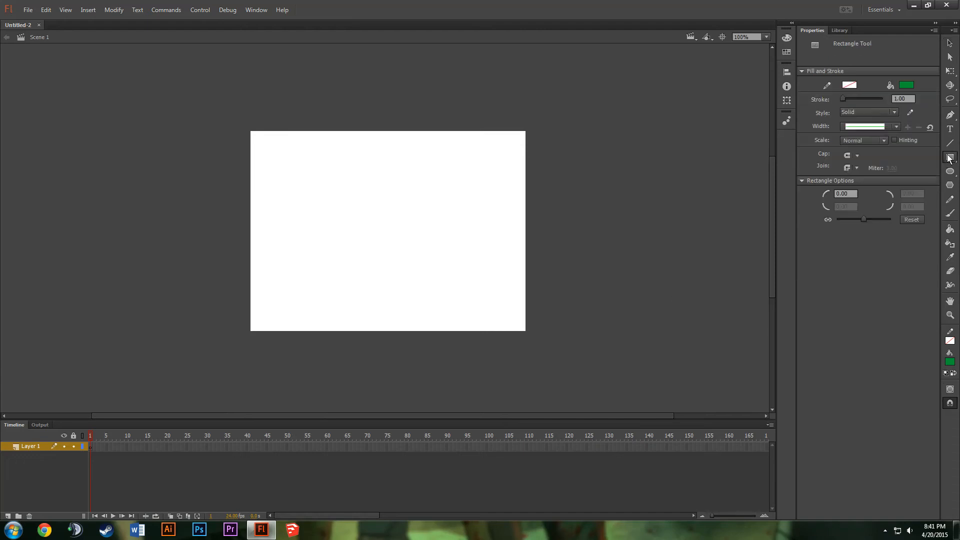
left_click_drag(168, 98, 359, 207)
mouse_move(406, 249)
left_mouse_down()
mouse_move(676, 411)
mouse_move(669, 401)
left_mouse_up()
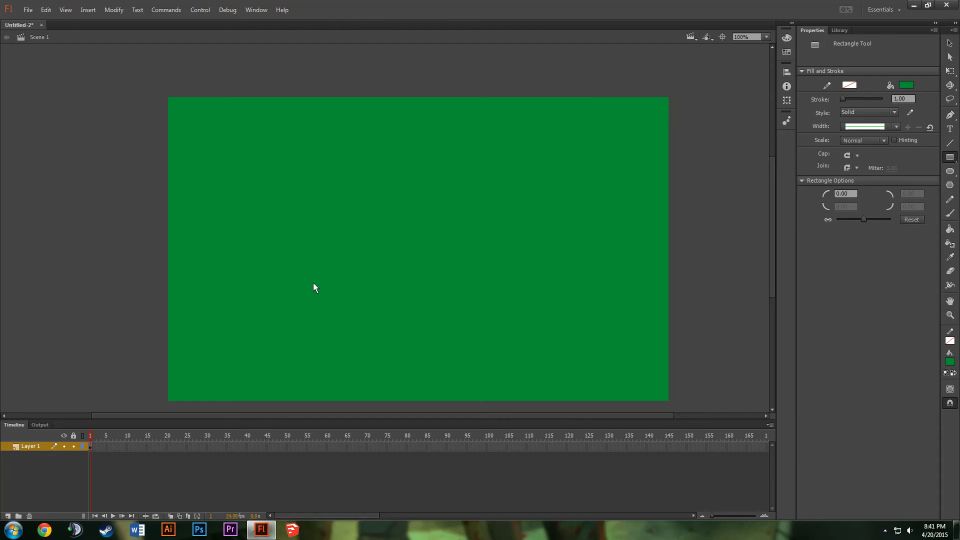
key("ctrl+z")
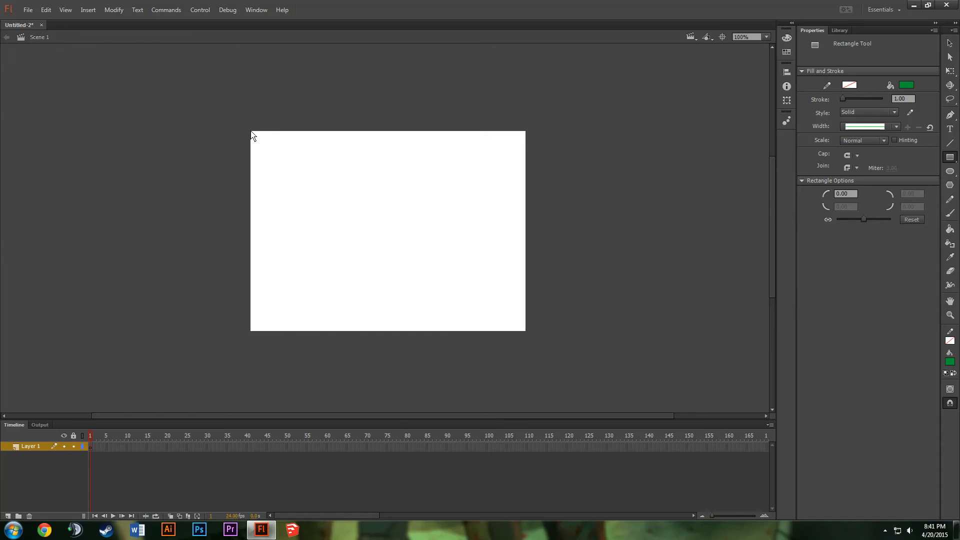
- Draw a full-width green rectangle over about the upper four fifths of the stage and refill it with bright blue as sky
left_click_drag(252, 133, 525, 290)
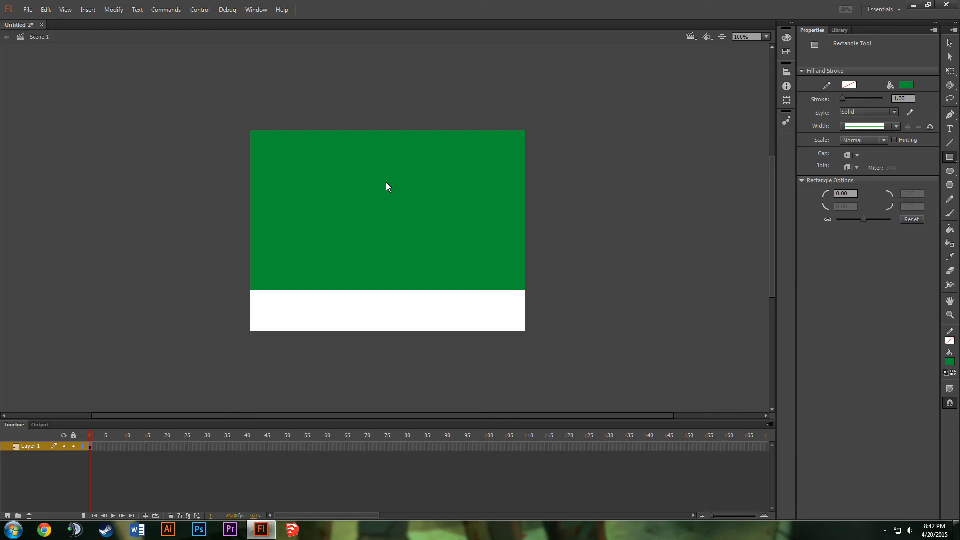
left_click(907, 84)
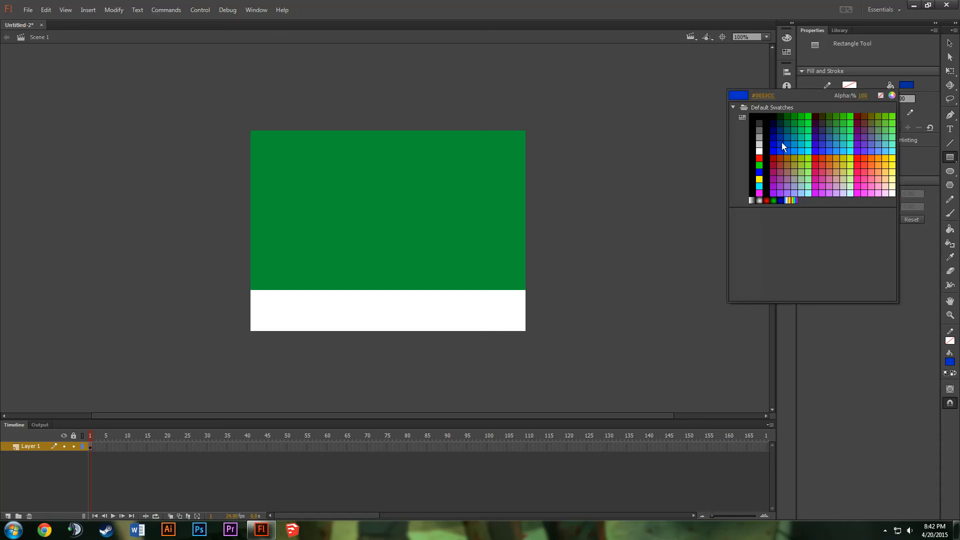
left_click(795, 152)
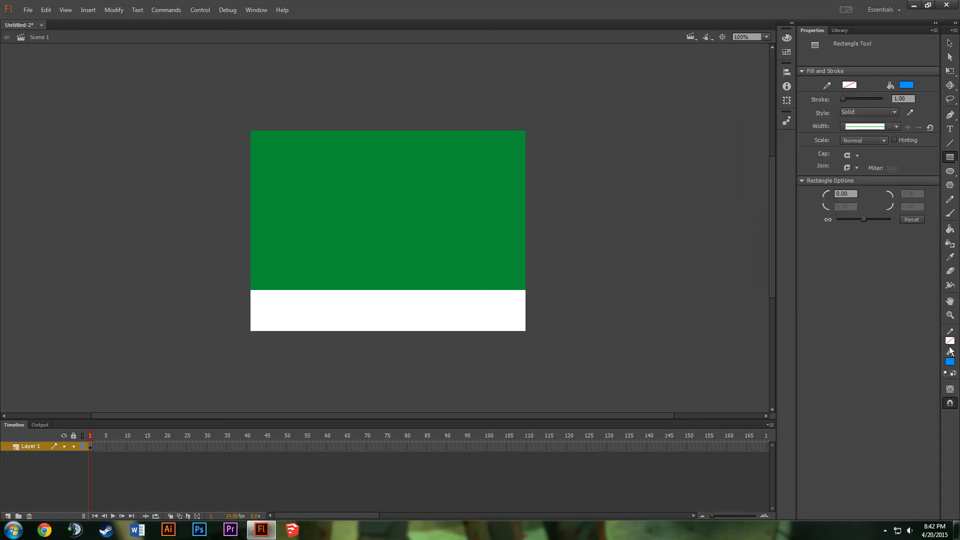
left_click(951, 229)
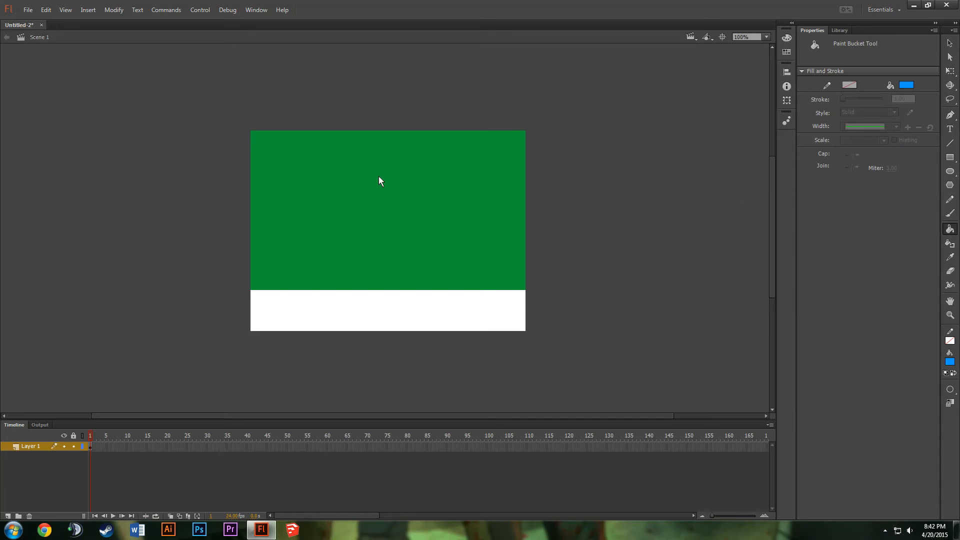
left_click(396, 211)
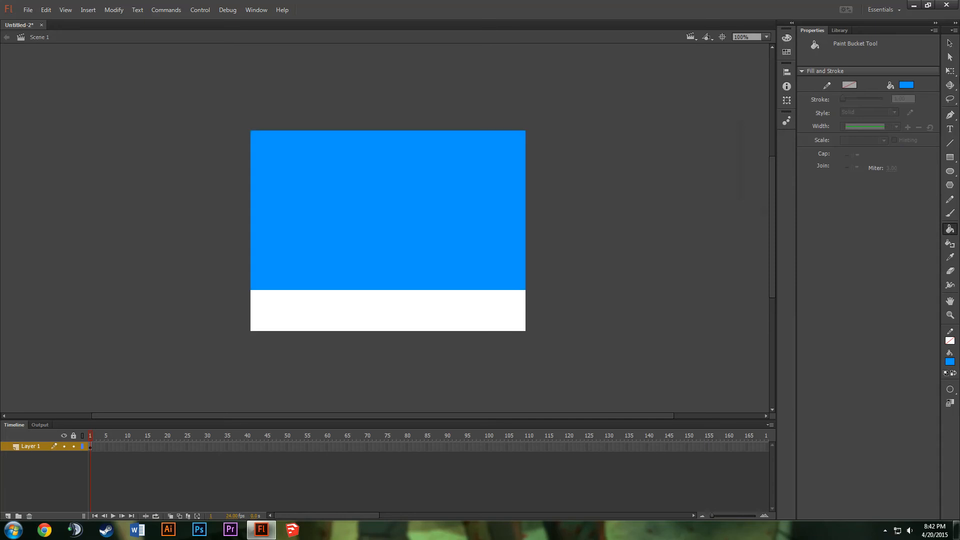
- Draw a green ground rectangle over the stage's white lower strip, extending slightly past both sides
left_click(951, 157)
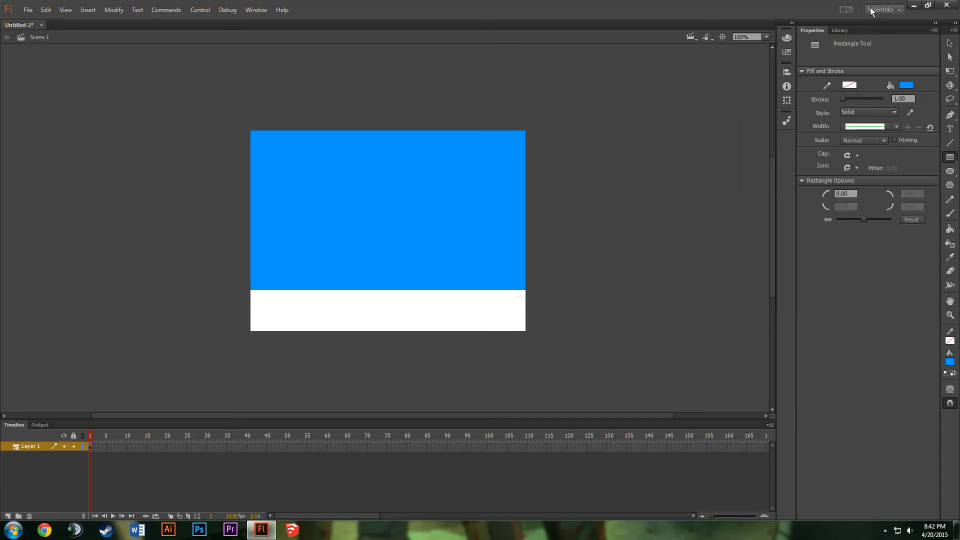
left_click(907, 85)
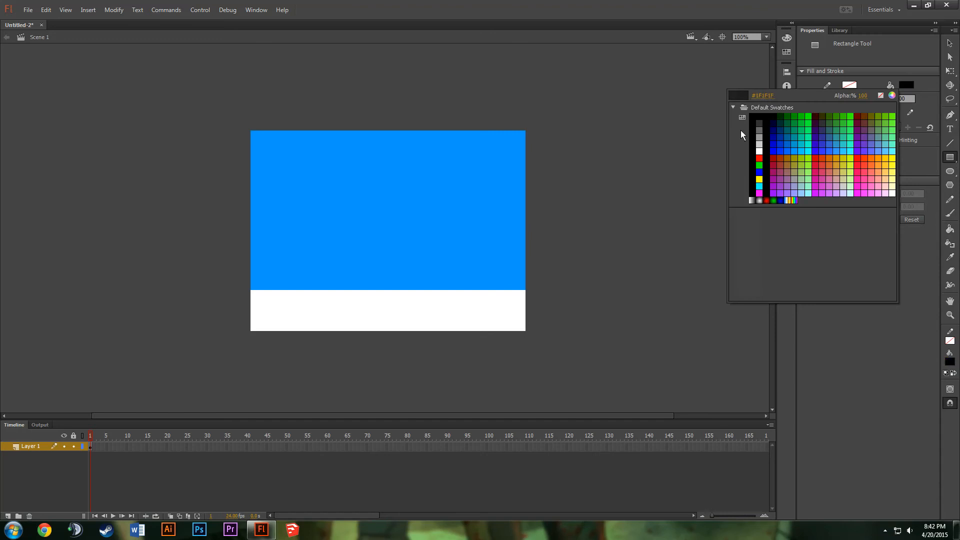
left_click(800, 124)
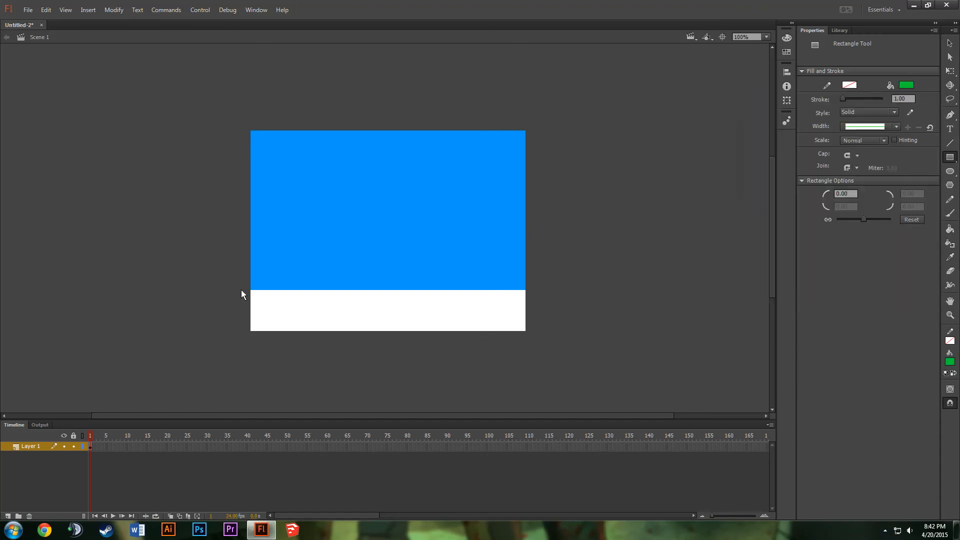
left_click_drag(240, 289, 535, 331)
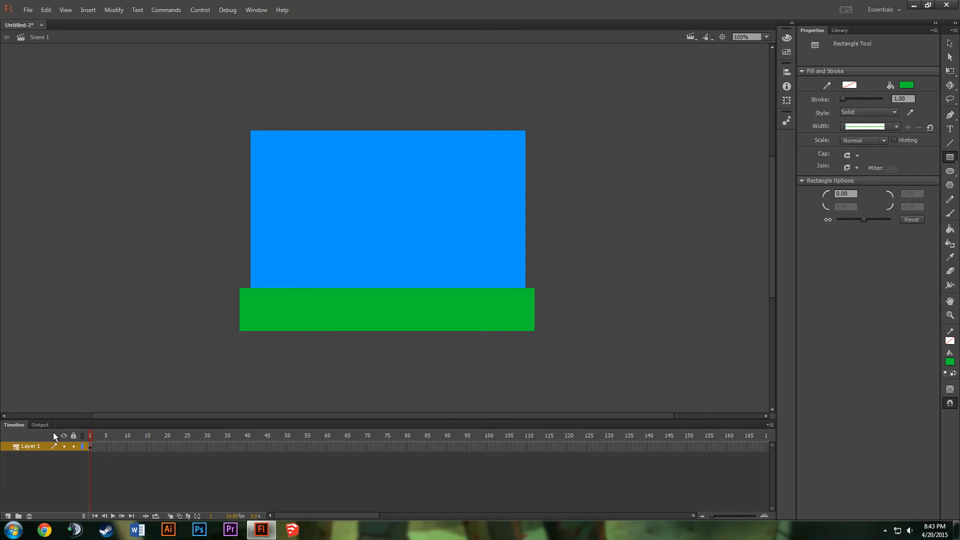
- Rename Layer 1 as Background and deselect its artwork
double_click(31, 448)
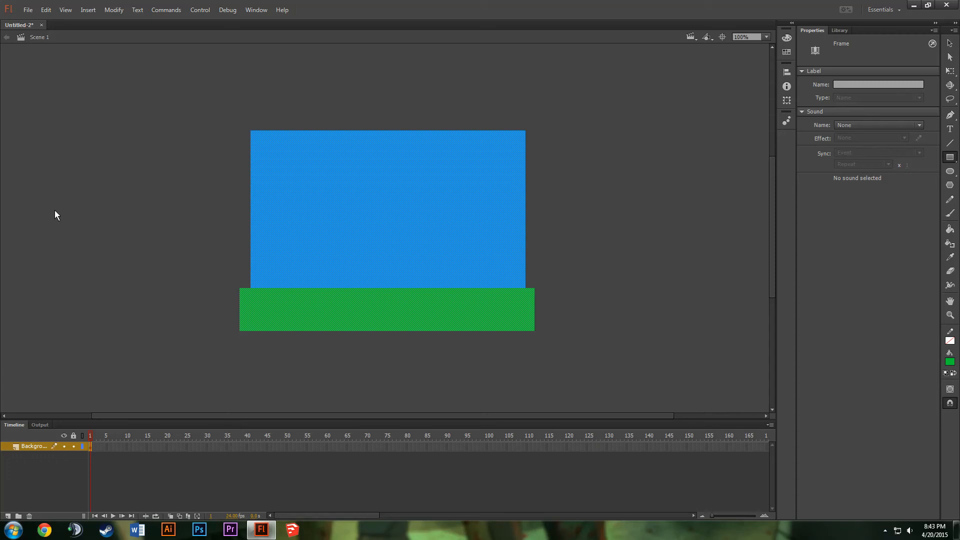
left_click(951, 43)
left_click(554, 185)
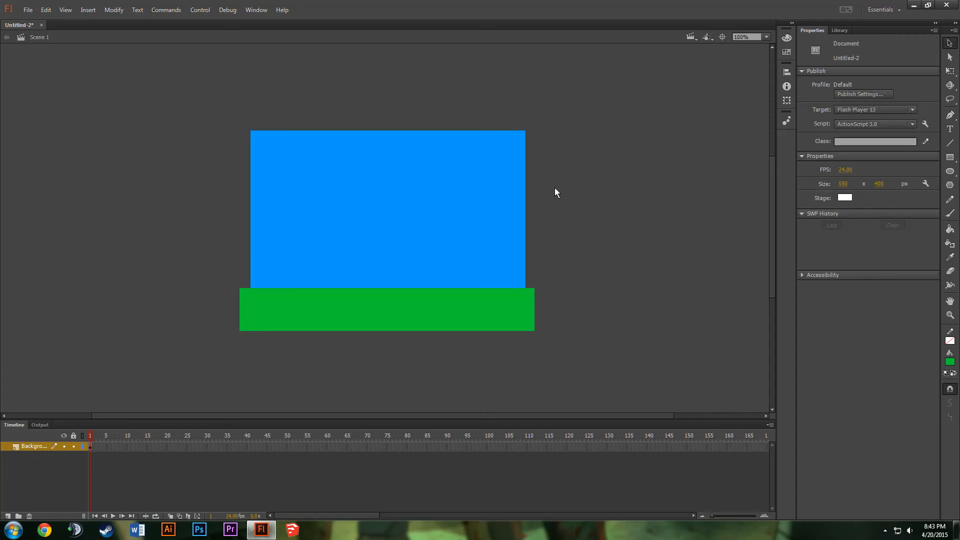
- Try drawing a green rectangle on the blue sky and moving it off the stage, and undo both actions
left_click(951, 158)
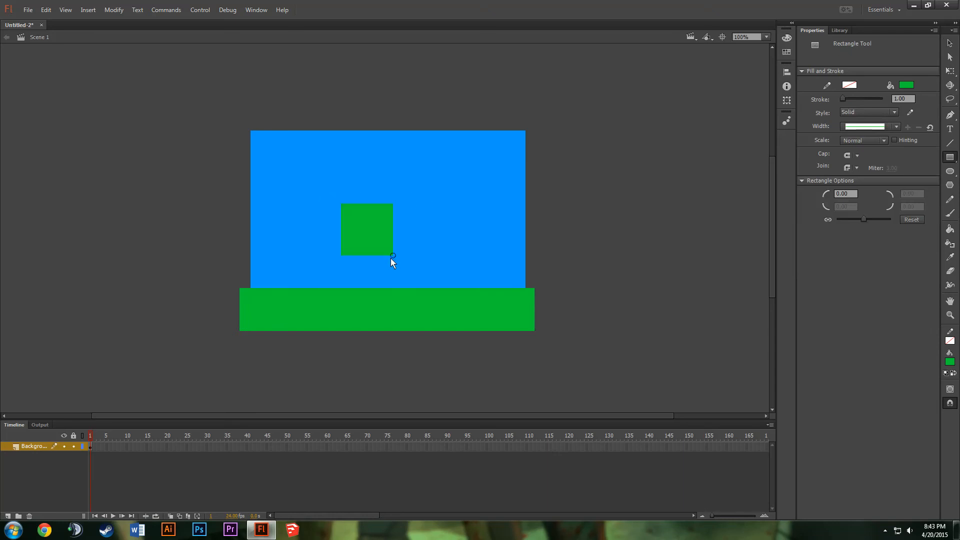
left_click(950, 43)
left_click_drag(348, 228, 158, 212)
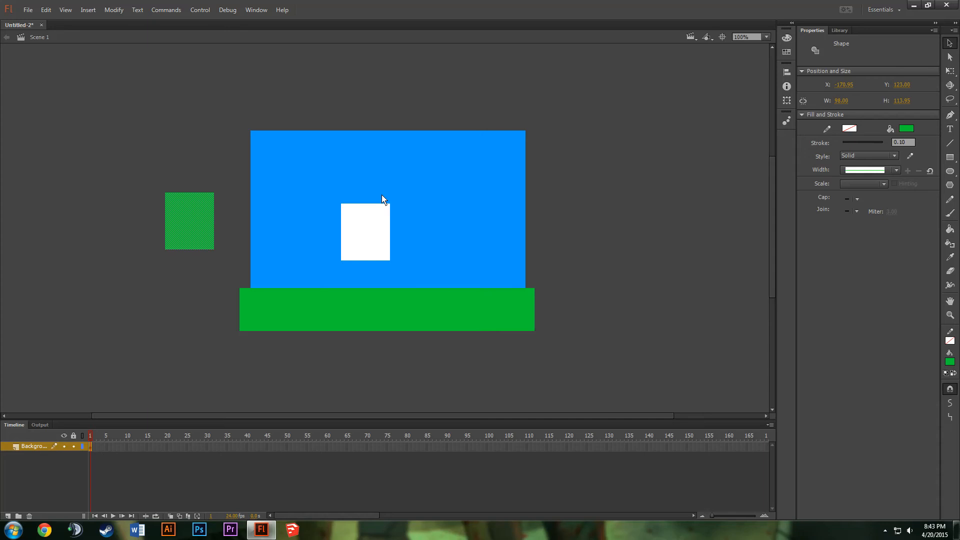
key("ctrl+z")
key("ctrl+z")
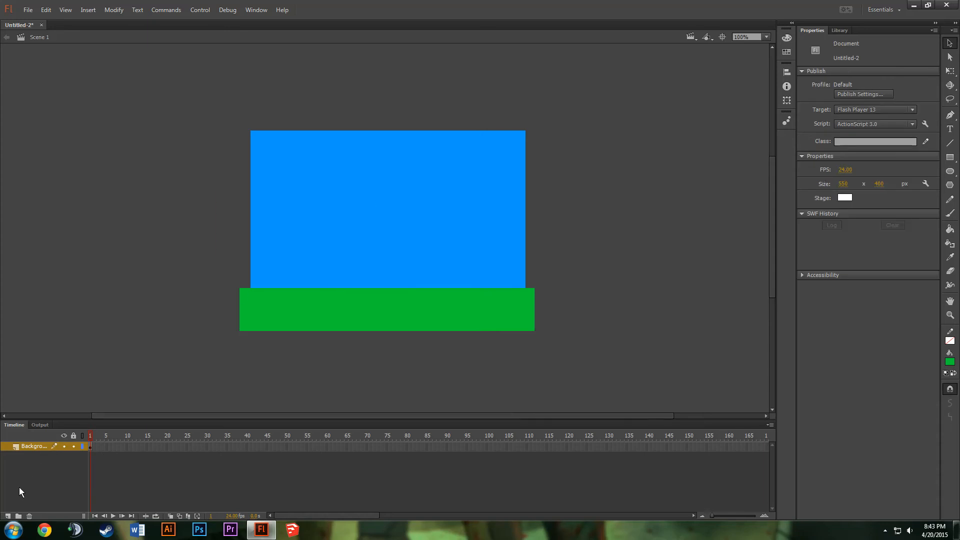
- Add a new layer, paint a closed rounded outline in red with the Brush tool over the sky, and fill it red
left_click(8, 517)
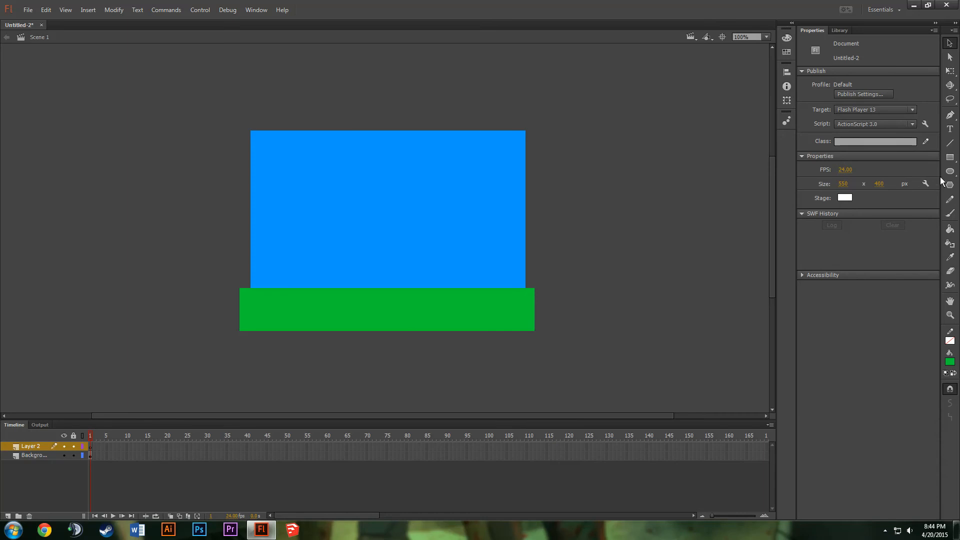
left_click(950, 213)
left_click(906, 85)
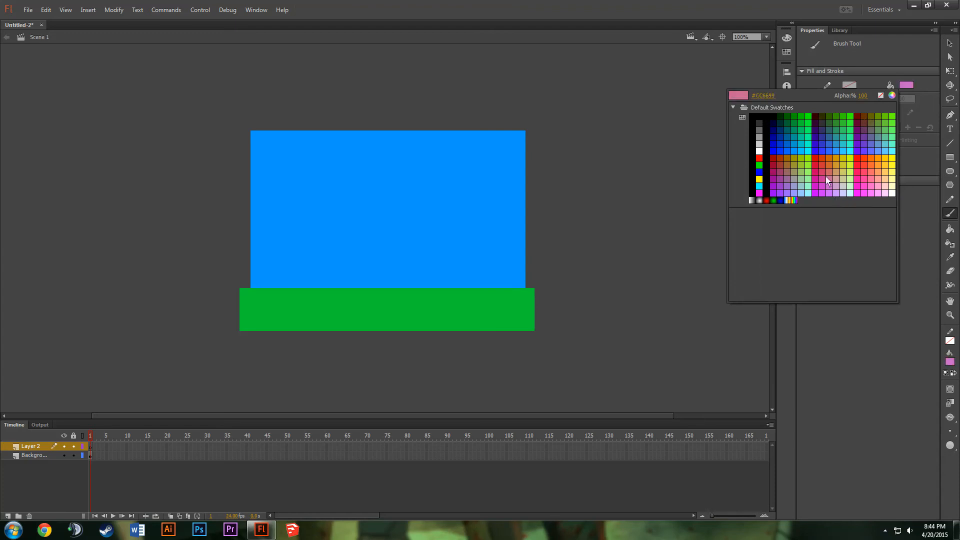
left_click(815, 160)
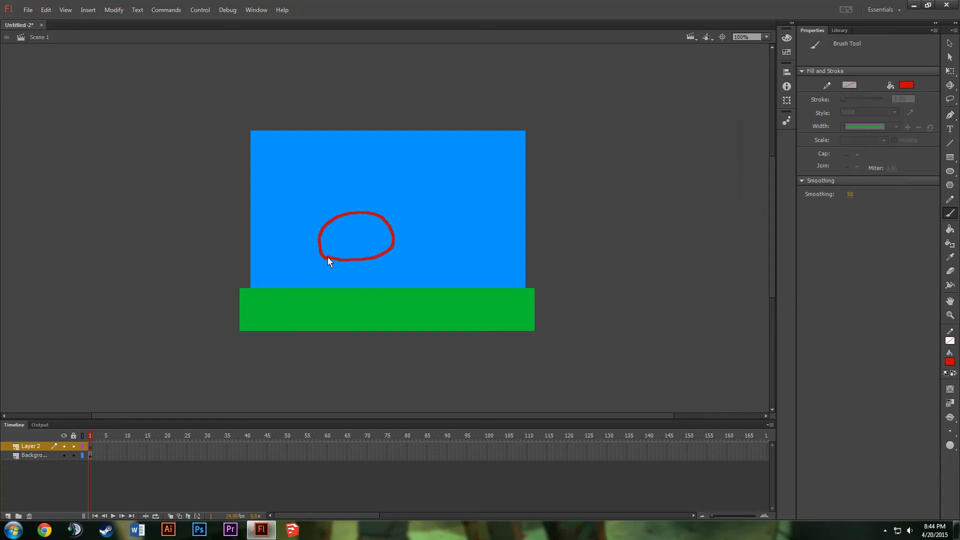
left_click_drag(328, 258, 328, 252)
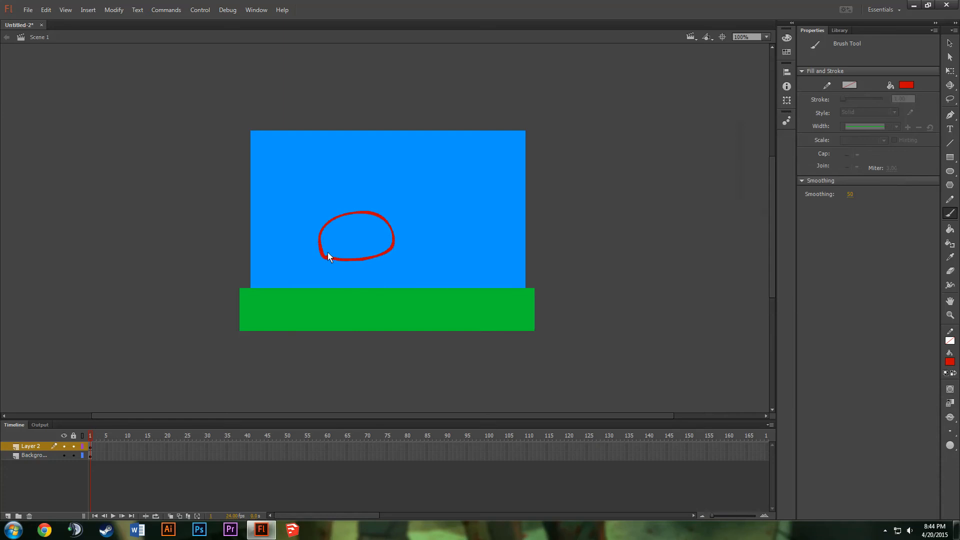
left_click(951, 229)
left_click(344, 231)
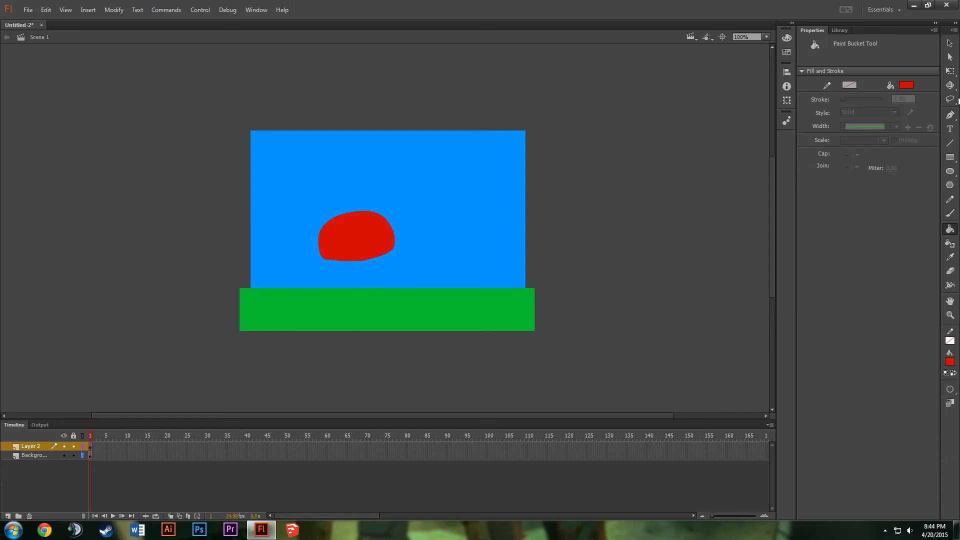
left_click(951, 44)
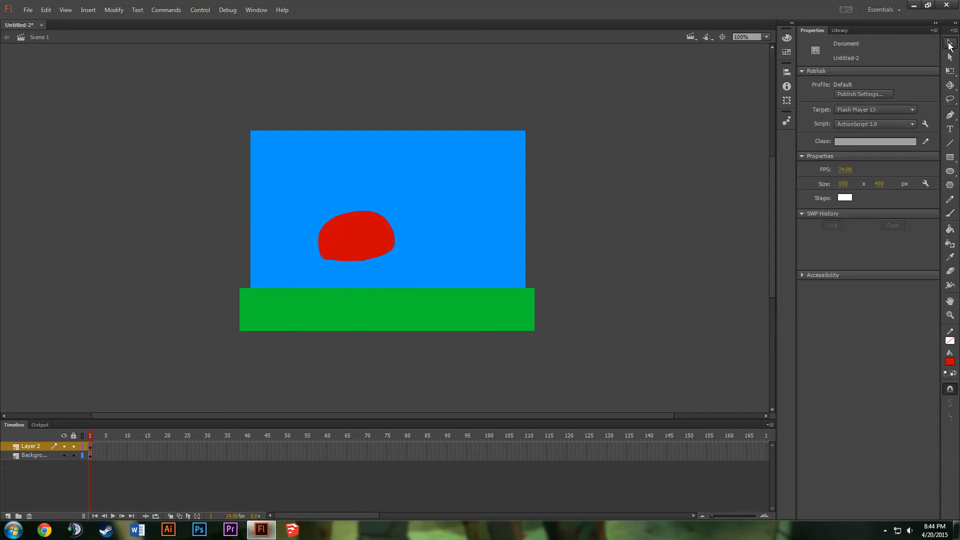
- Draw two white circles without stroke as eyes on the lower part of the red shape
left_click(950, 171)
left_click(906, 85)
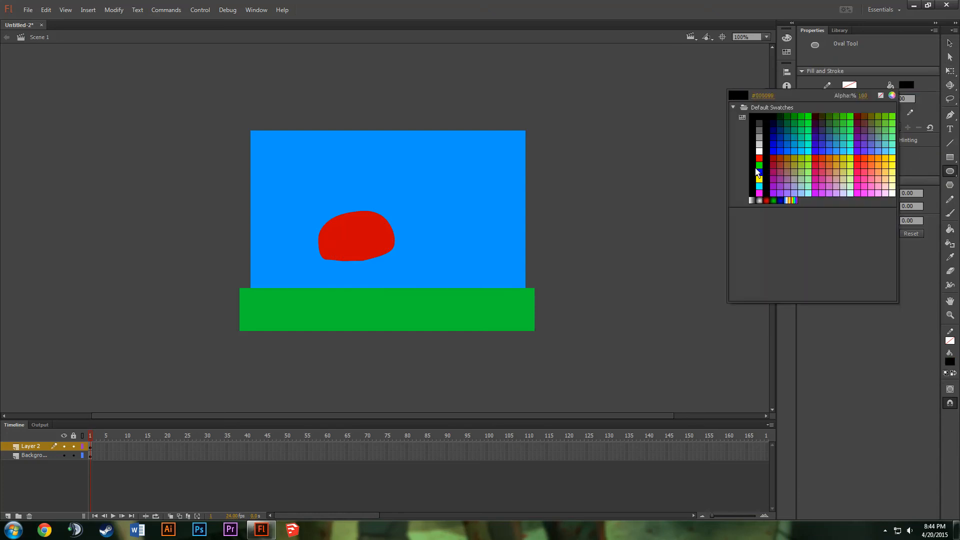
left_click(754, 148)
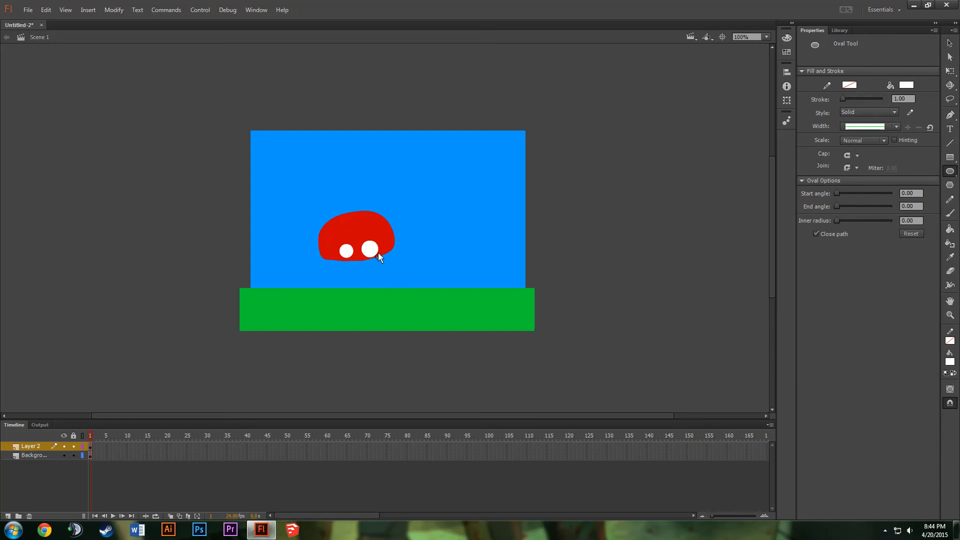
- Draw a small black circle inside each white eye as a pupil
left_click(907, 85)
left_click(767, 157)
left_click_drag(363, 245, 352, 251)
left_click(950, 43)
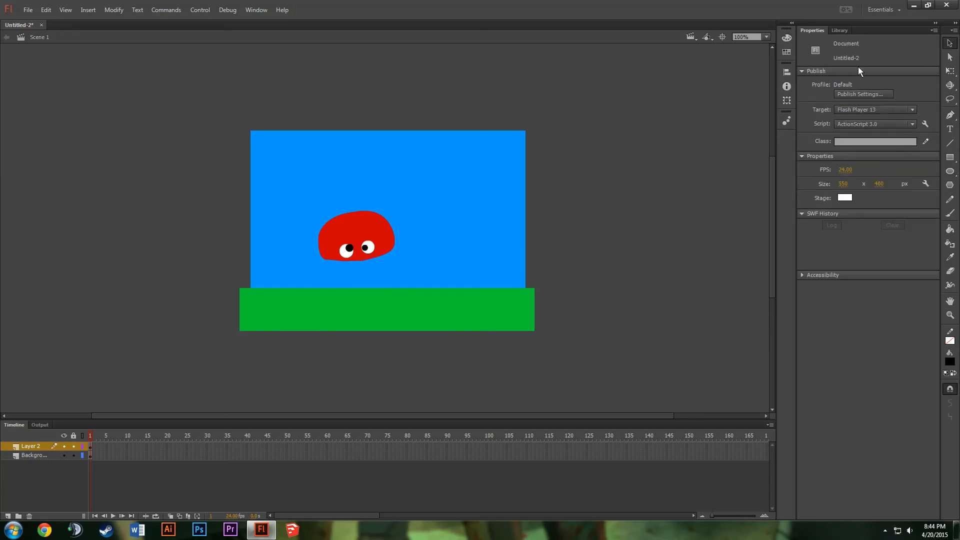
- Undo the left eye's pupil and redraw it as a smaller black circle
left_click(349, 250)
left_click_drag(349, 253, 349, 253)
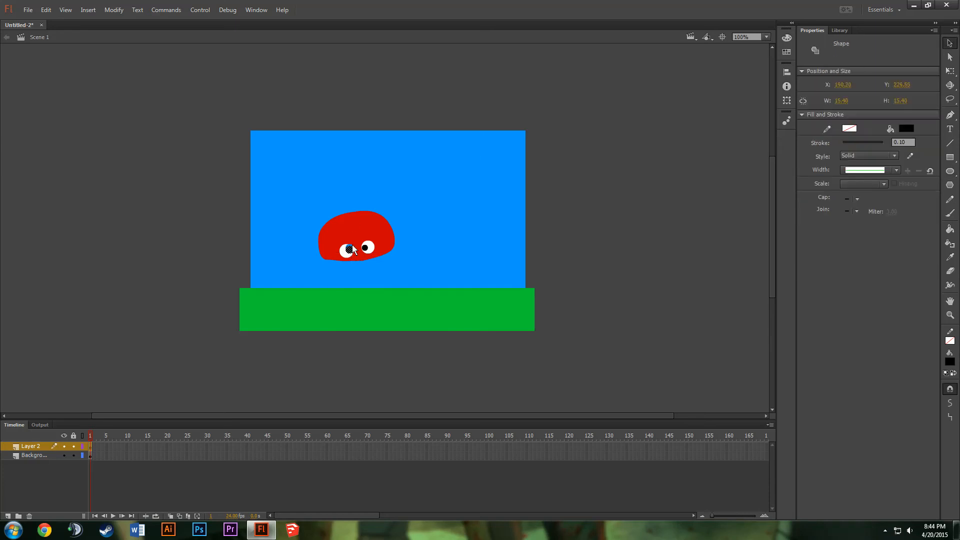
key("ctrl+z")
key("ctrl+z")
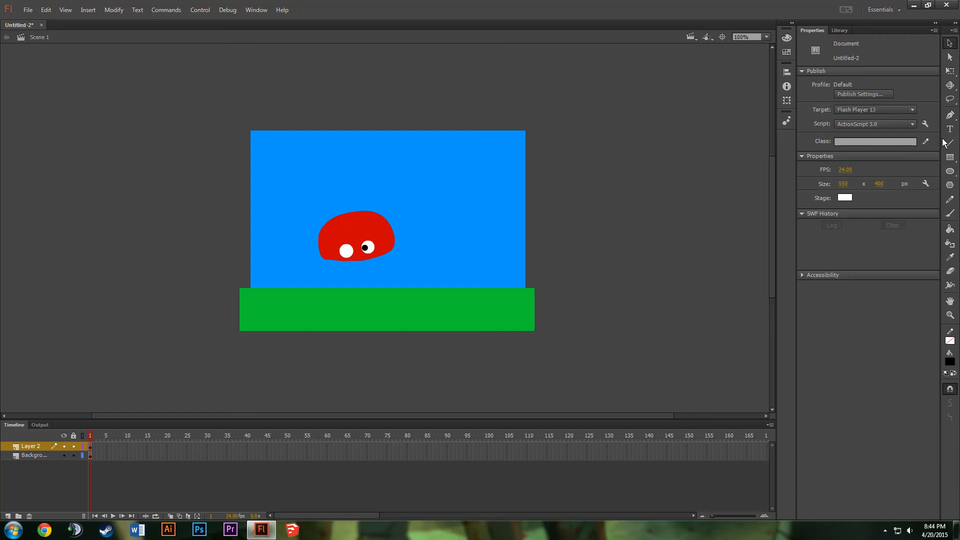
left_click(950, 171)
left_click_drag(344, 245, 350, 250)
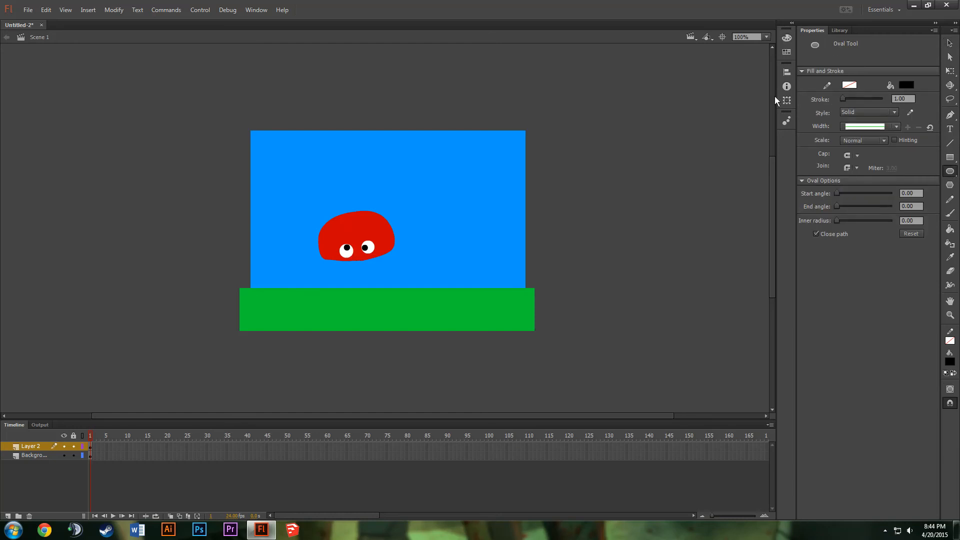
left_click(949, 45)
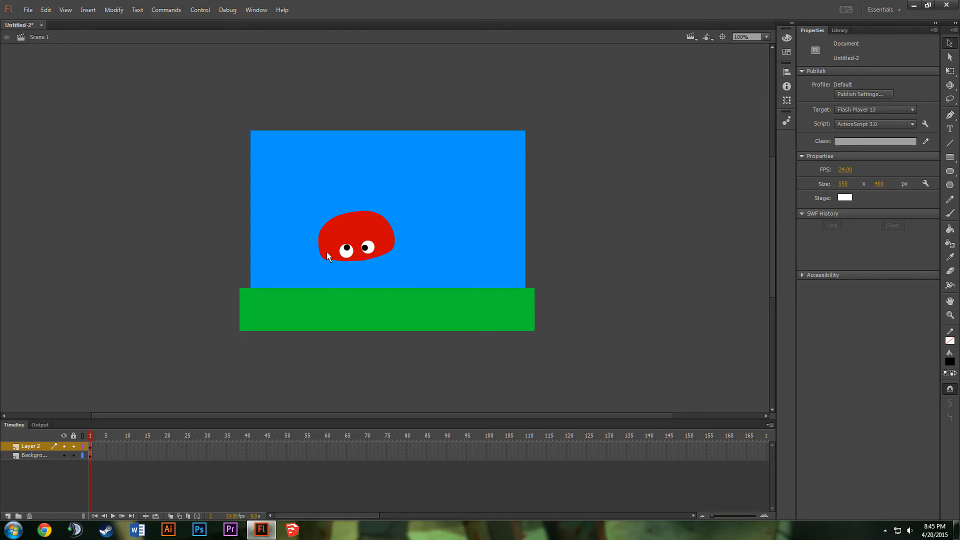
- Convert the red shape together with its eyes into a Movie Clip symbol named body, and show it in the library
left_click(340, 236)
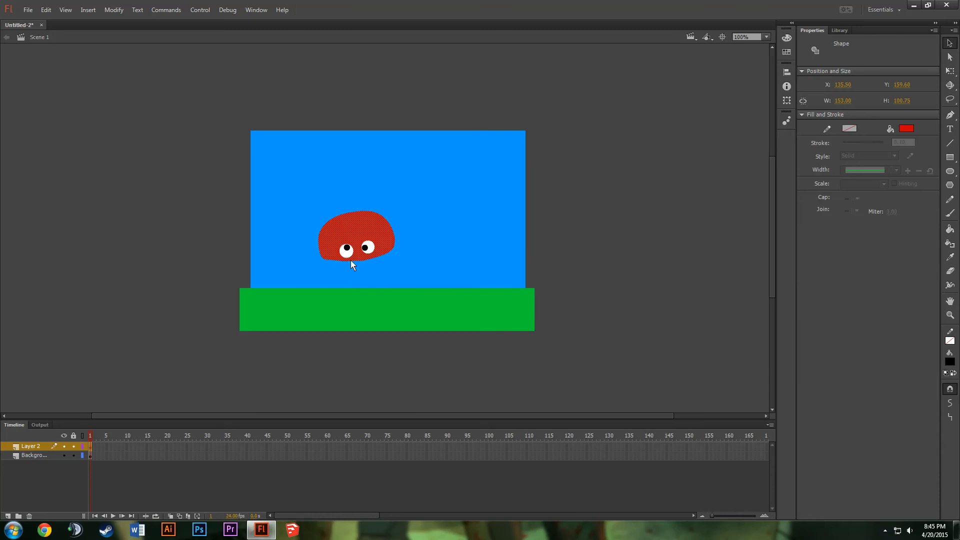
left_click(349, 254, "shift")
right_click(376, 229)
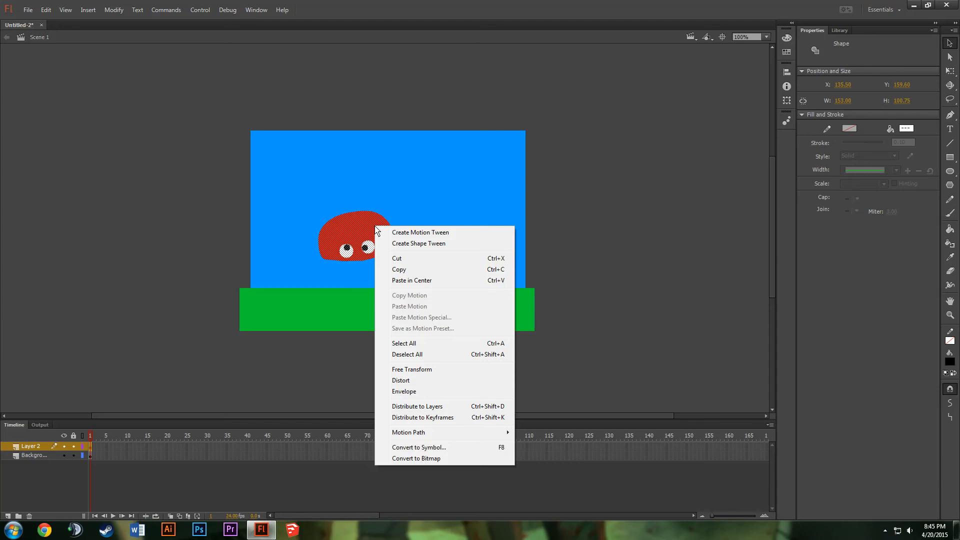
left_click(446, 448)
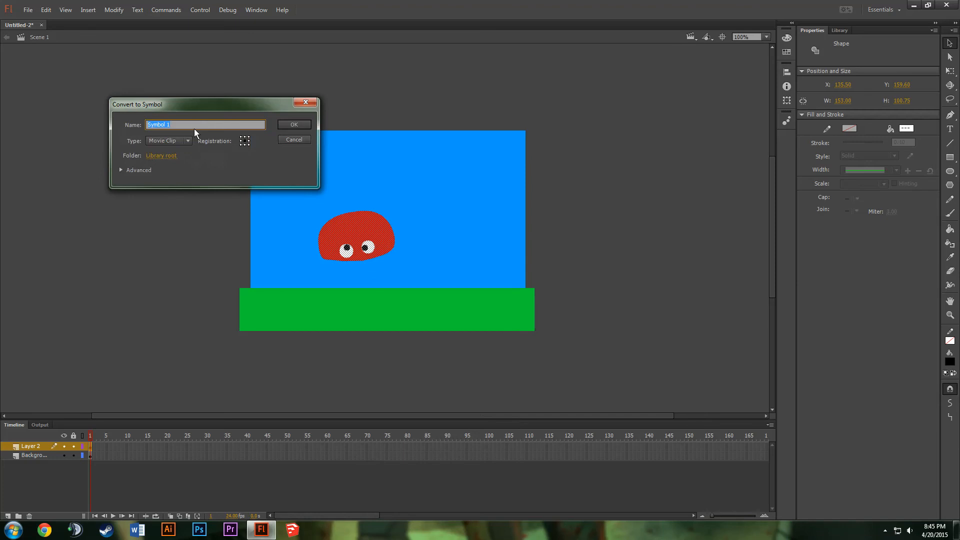
type("body")
left_click(299, 125)
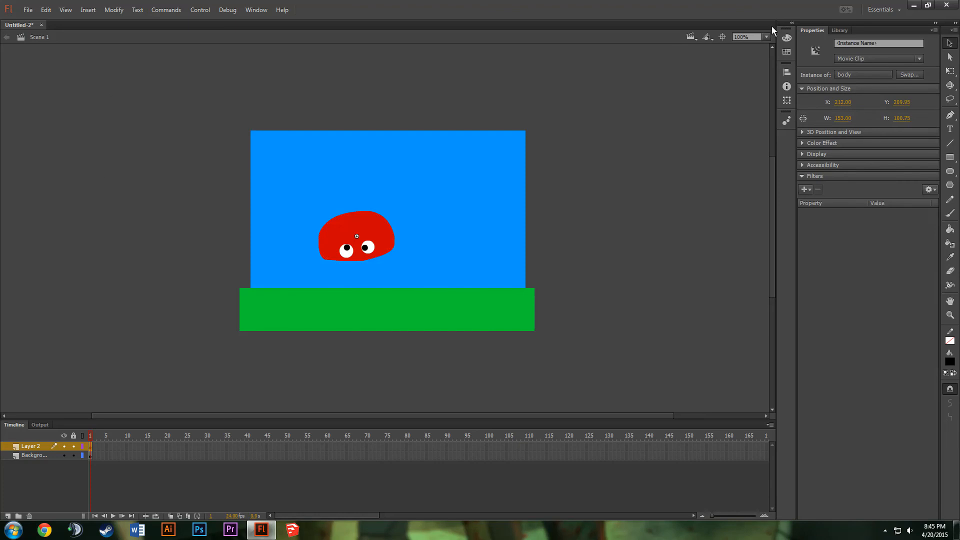
left_click(840, 31)
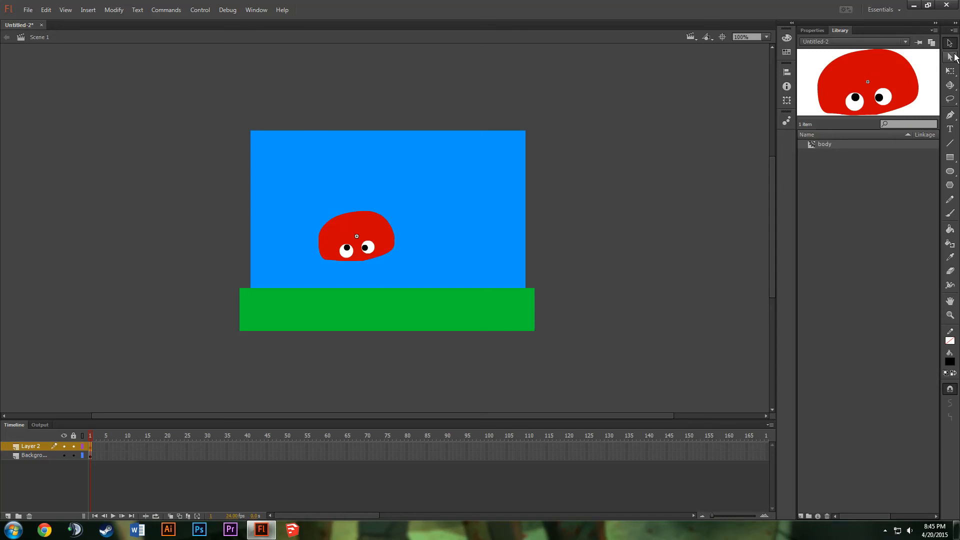
- Move the red body down closer to the ground and rename its layer to character
mouse_move(373, 231)
left_mouse_down()
mouse_move(434, 219)
mouse_move(427, 209)
mouse_move(356, 241)
mouse_move(371, 235)
mouse_move(377, 258)
mouse_move(362, 240)
left_mouse_up()
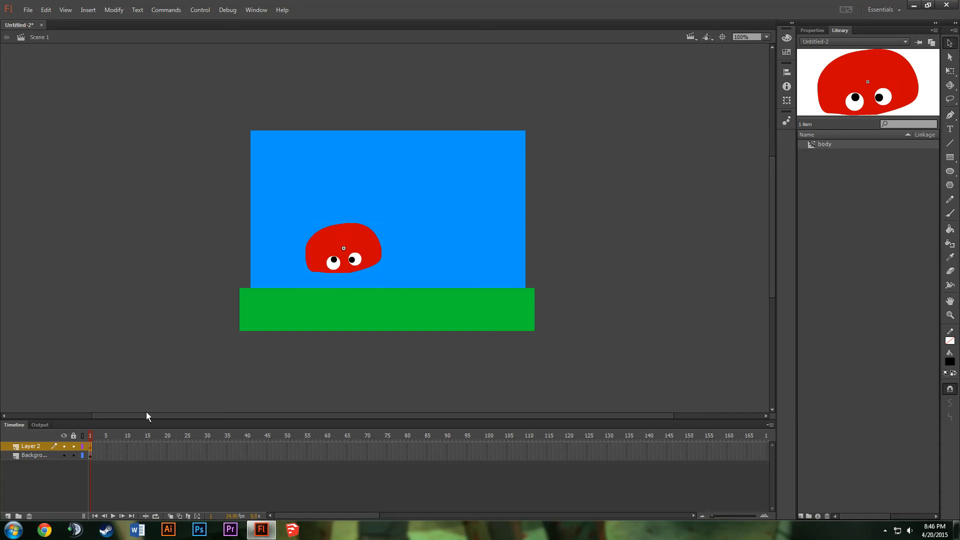
double_click(31, 447)
type("character")
key("Return")
- Paint two leg outlines under the red body with the Brush tool in pale yellow
left_click(950, 214)
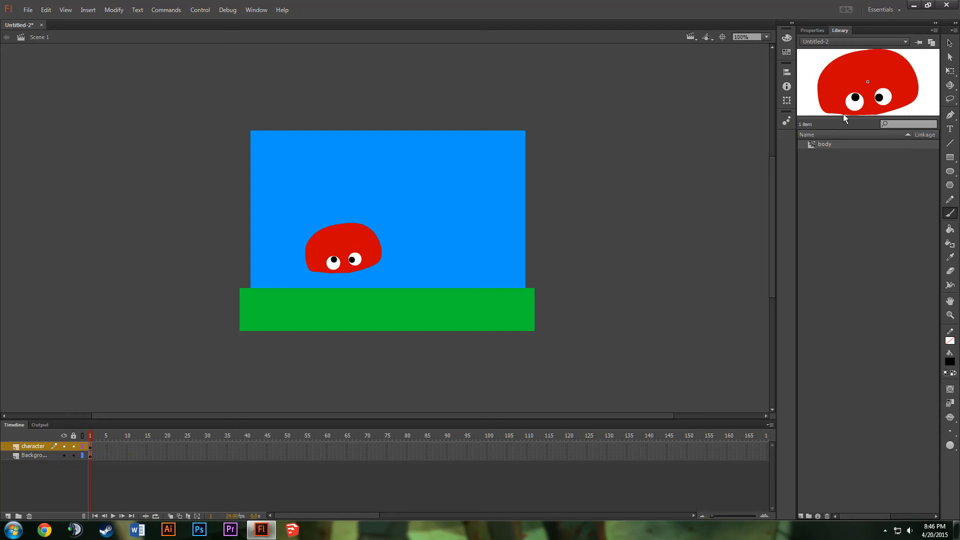
left_click(815, 30)
left_click(907, 84)
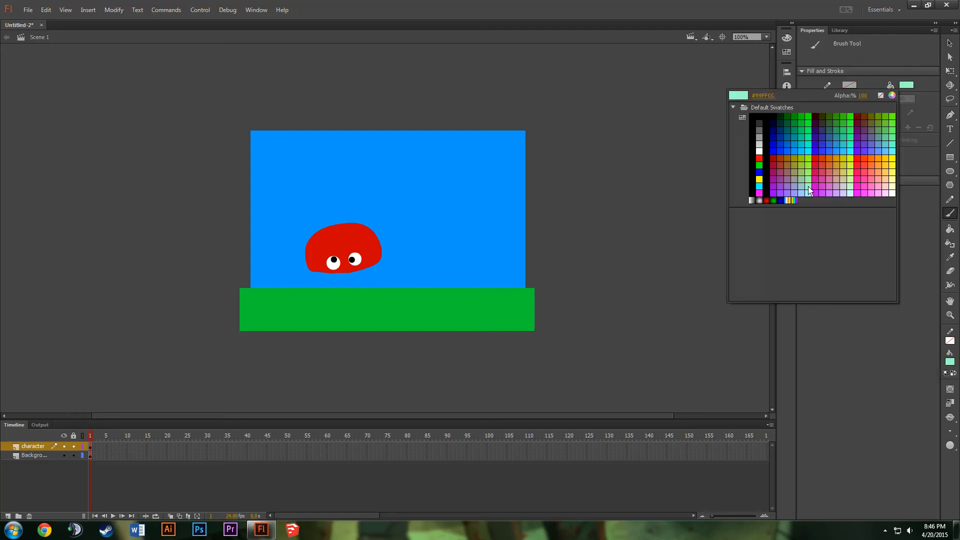
left_click(892, 179)
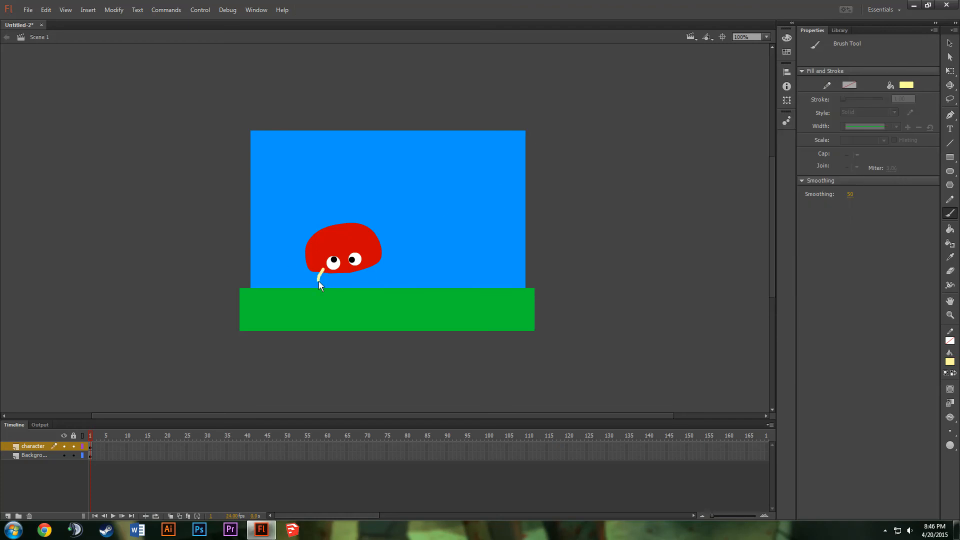
mouse_move(335, 286)
left_mouse_down()
mouse_move(334, 270)
mouse_move(325, 275)
left_mouse_up()
left_click_drag(368, 280, 355, 267)
- Fill the inside of both leg outlines with the same pale yellow
left_click(949, 229)
left_click(357, 279)
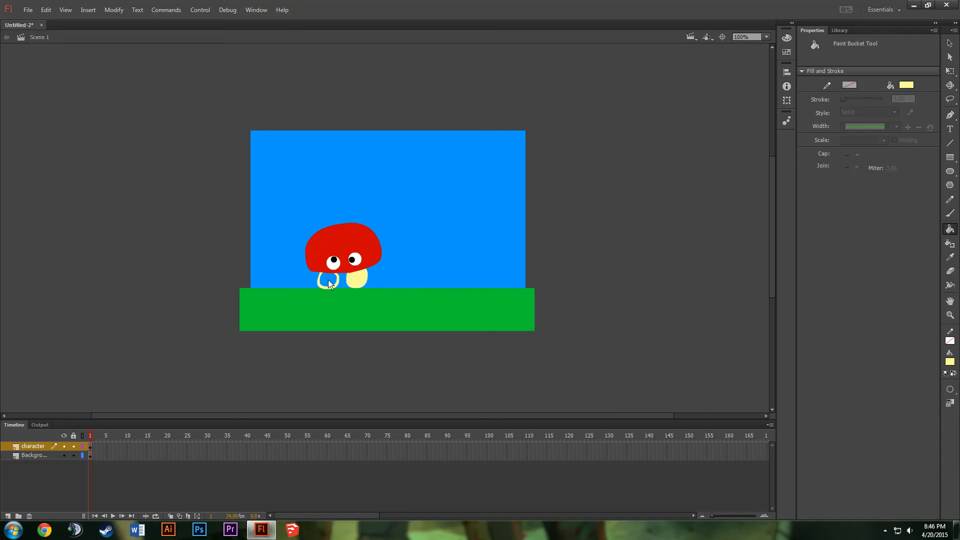
left_click(328, 282)
- Draw a small black oval without stroke at the bottom of each leg as a foot
left_click(951, 171)
left_click(906, 85)
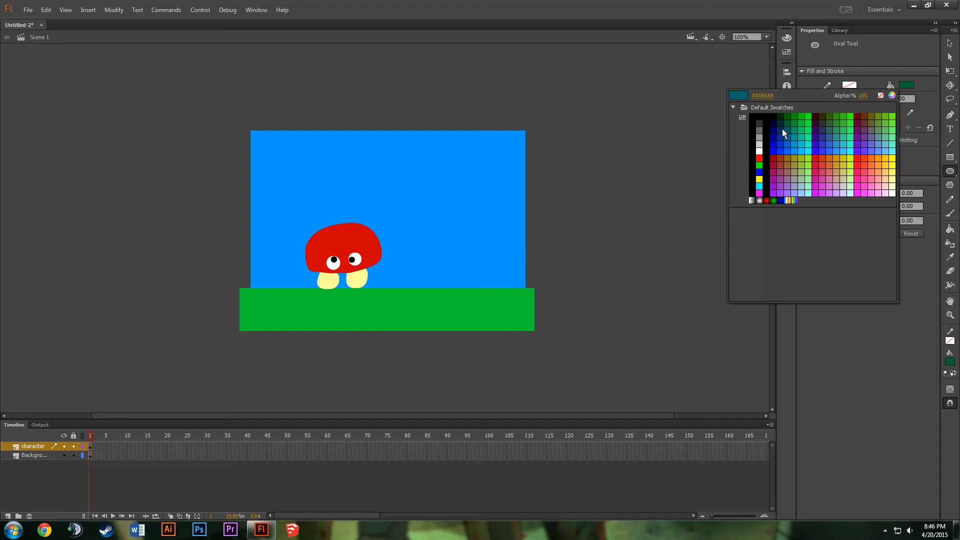
left_click(767, 126)
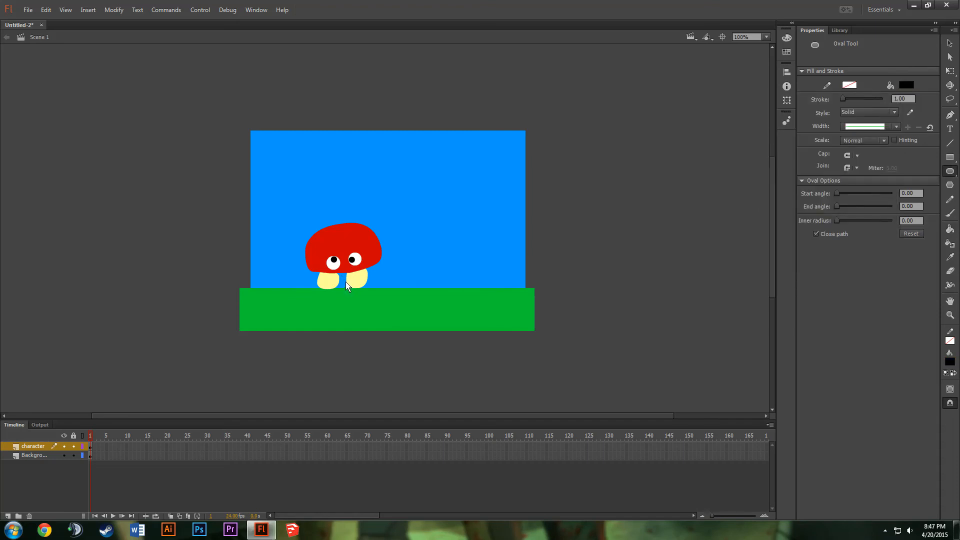
left_click_drag(346, 281, 352, 284)
left_click(951, 43)
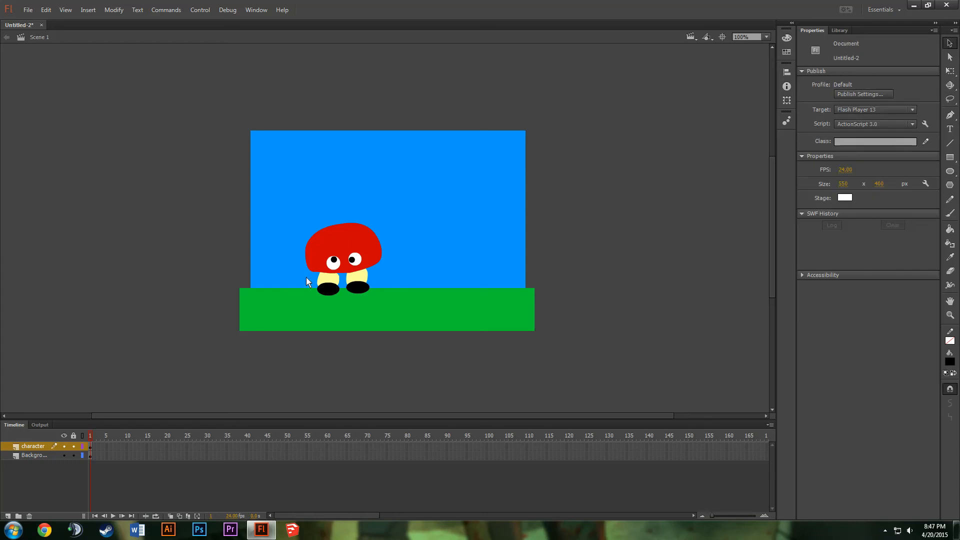
left_click(326, 280)
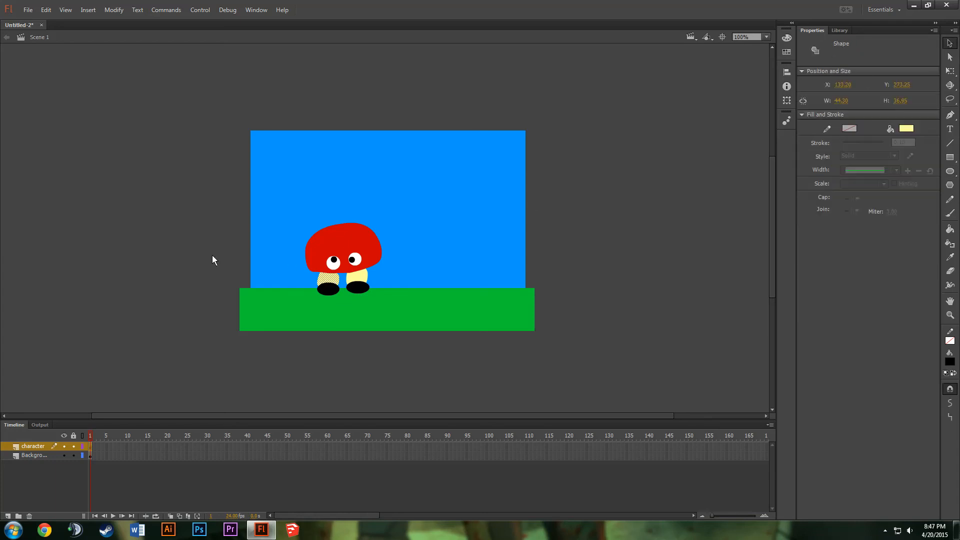
left_click(142, 196)
left_click_drag(270, 185, 299, 220)
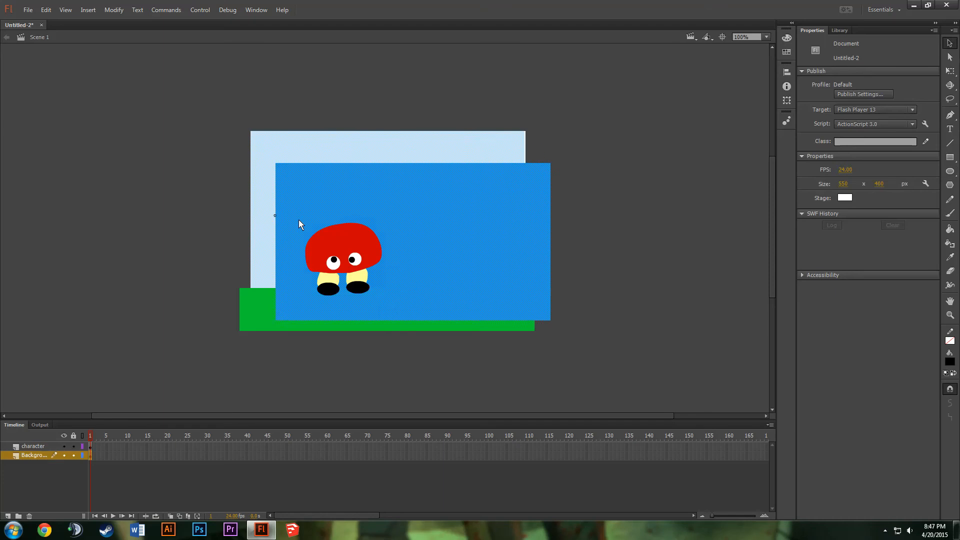
key("ctrl+z")
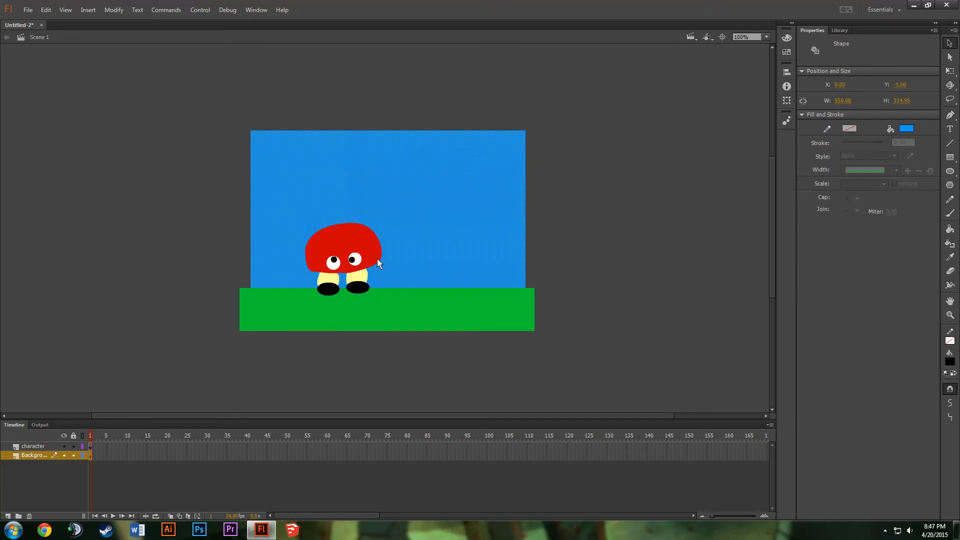
- Select everything on the character layer and move the character to the left edge of the stage, at about X 5
left_click(38, 447)
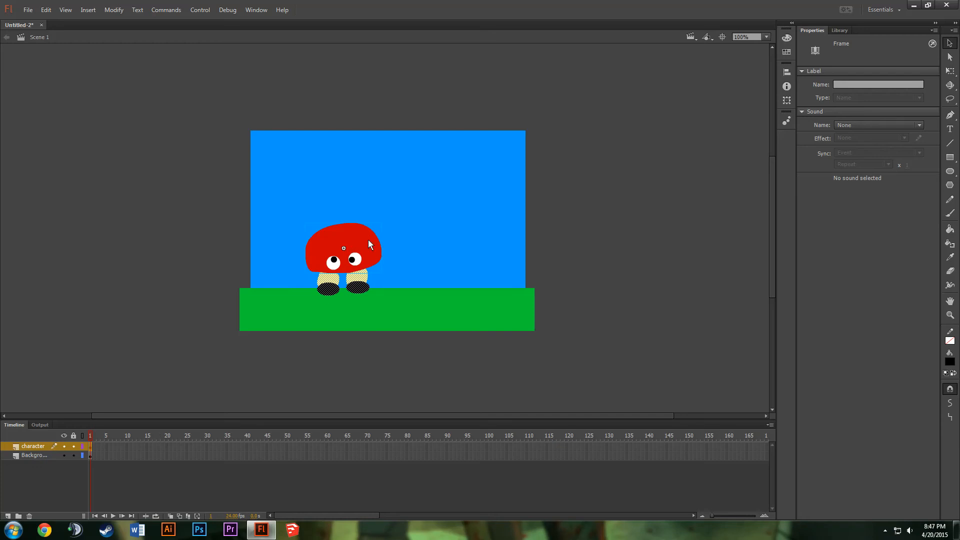
left_click_drag(362, 239, 313, 247)
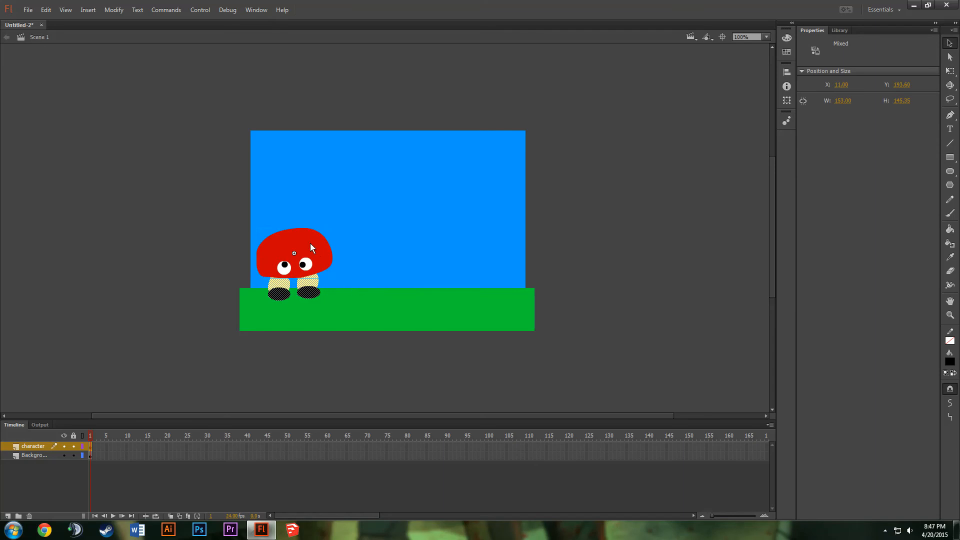
left_click_drag(310, 243, 329, 243)
mouse_move(315, 250)
left_mouse_down()
mouse_move(338, 249)
mouse_move(308, 245)
left_mouse_up()
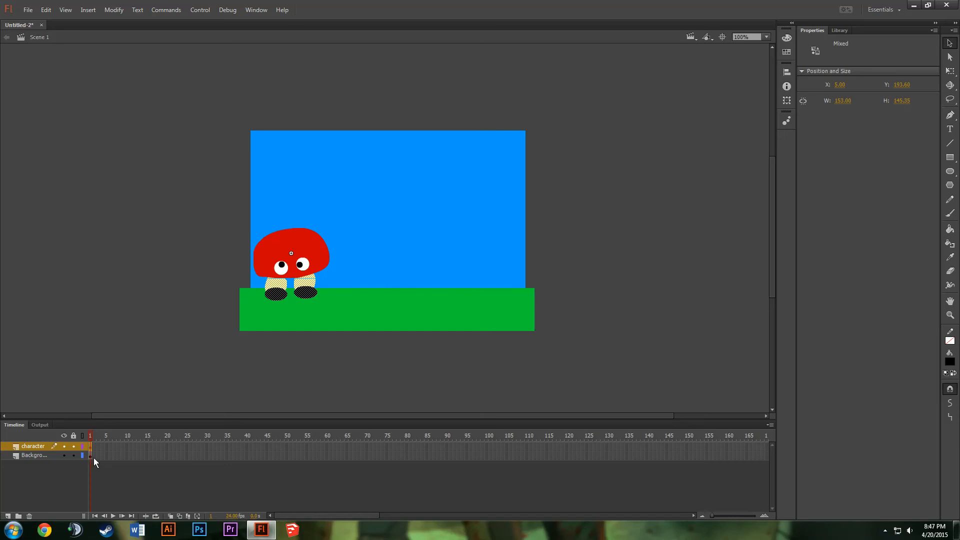
- Insert a keyframe at frame 75 of the background layer
left_click(387, 457)
right_click(387, 457)
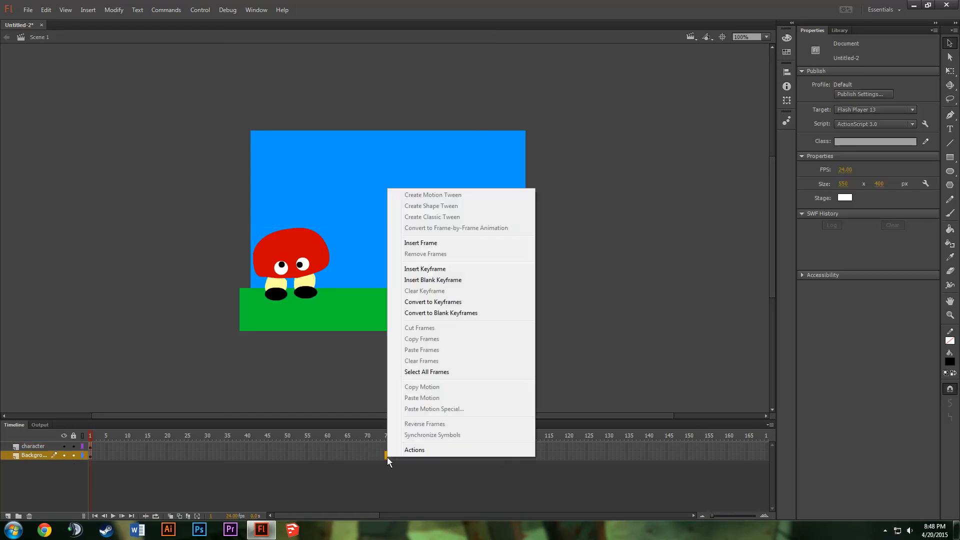
left_click(435, 269)
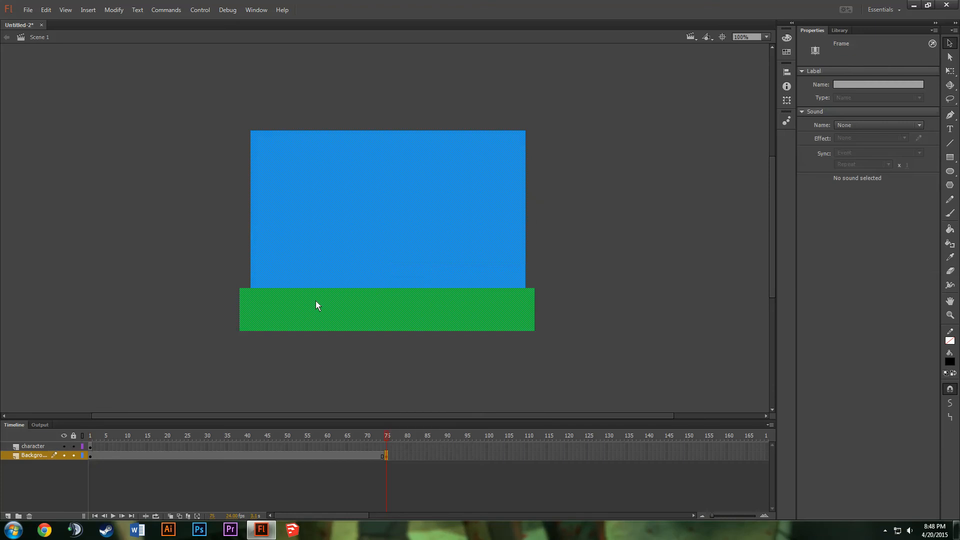
left_click_drag(386, 434, 368, 446)
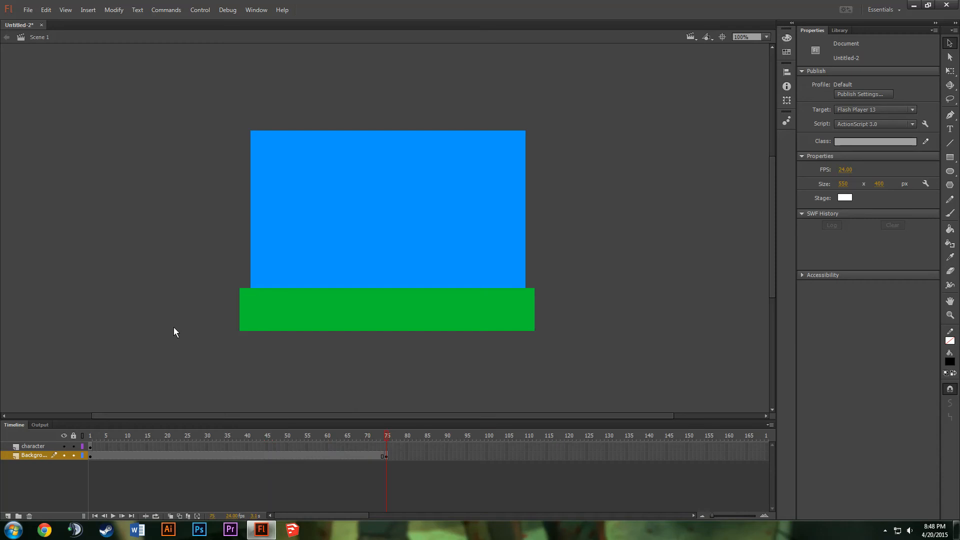
- Insert a keyframe at frame 3 of the character layer
left_click(91, 446)
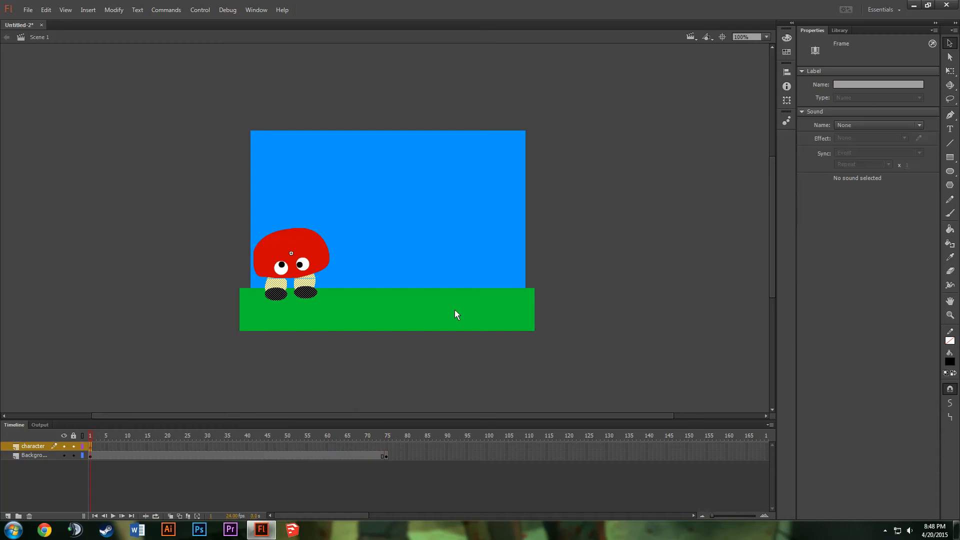
left_click(98, 446)
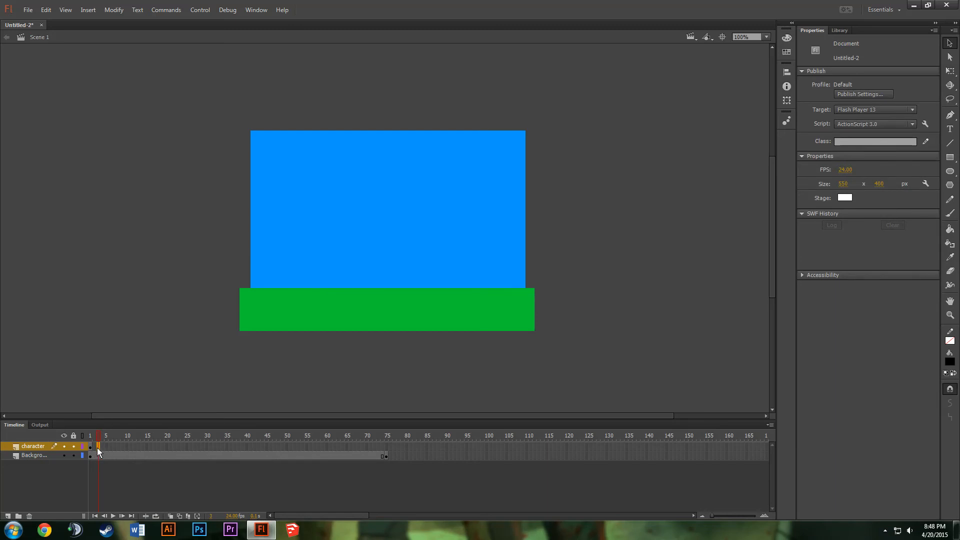
right_click(99, 446)
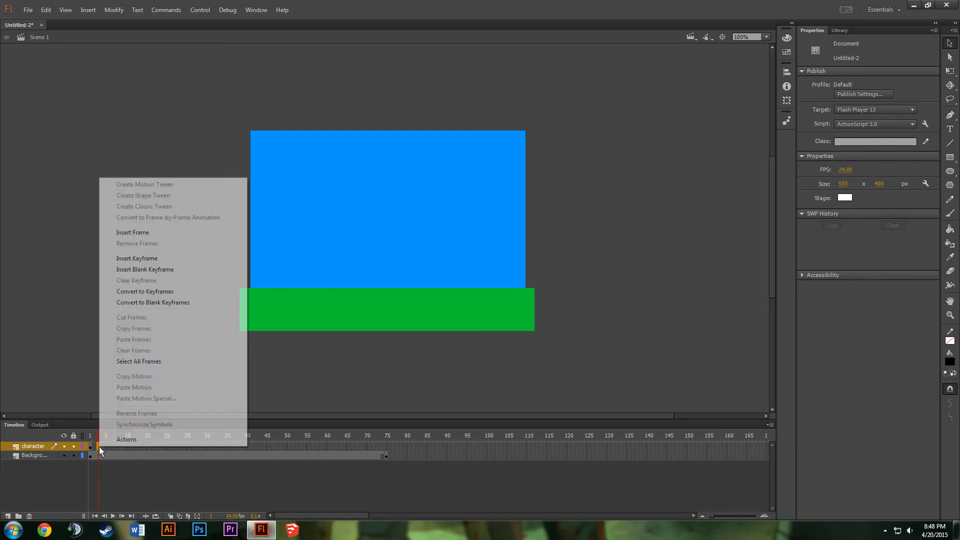
left_click(160, 258)
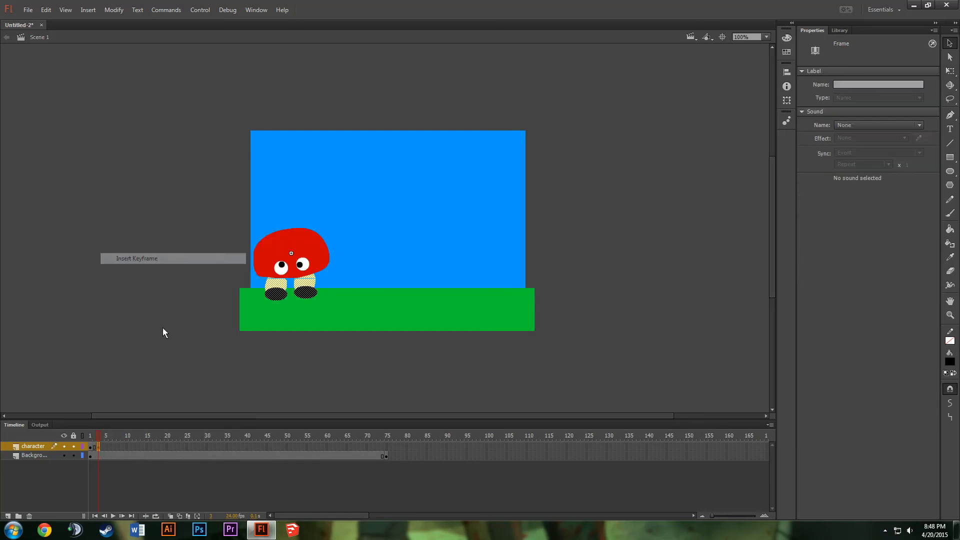
- Shift the whole character slightly right to about X 21 in frame 3 and turn on onion skinning
left_click(301, 245)
left_click_drag(301, 245, 308, 247)
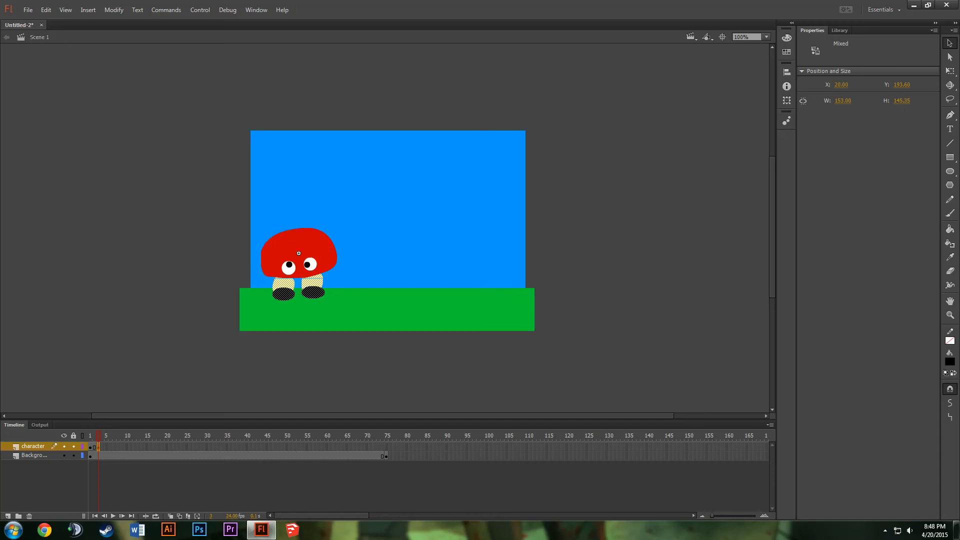
left_click(170, 515)
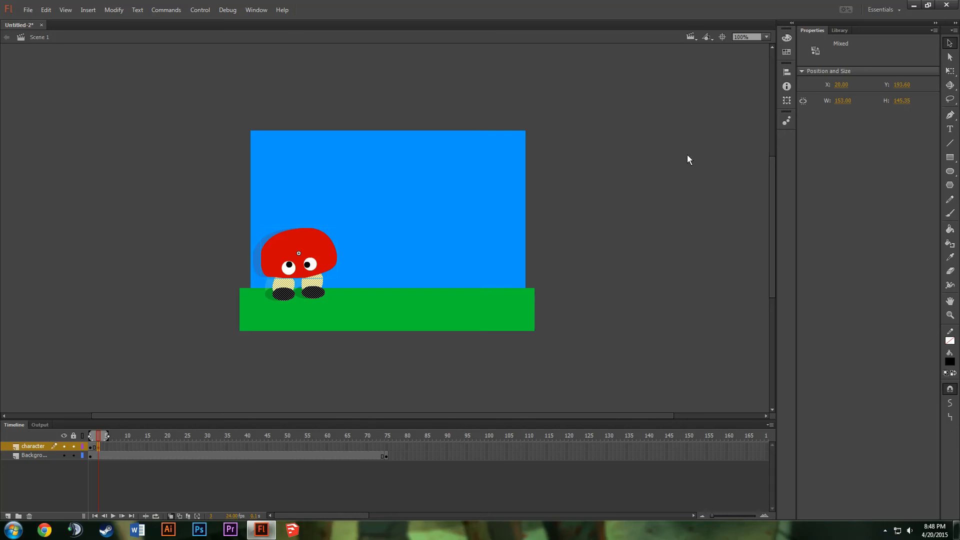
left_click(148, 246)
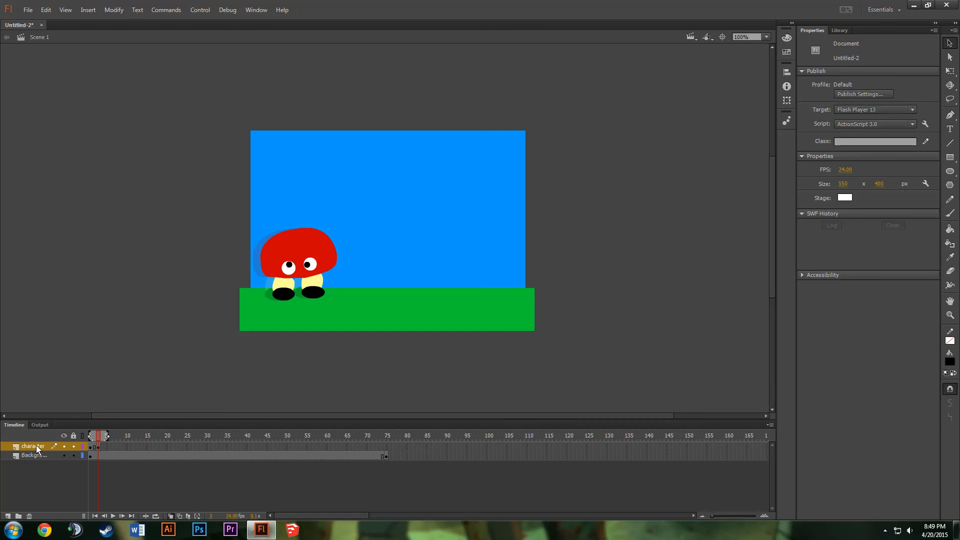
- Rotate the left leg with its foot slightly clockwise about its top with Free Transform in frame 3
left_click(289, 285)
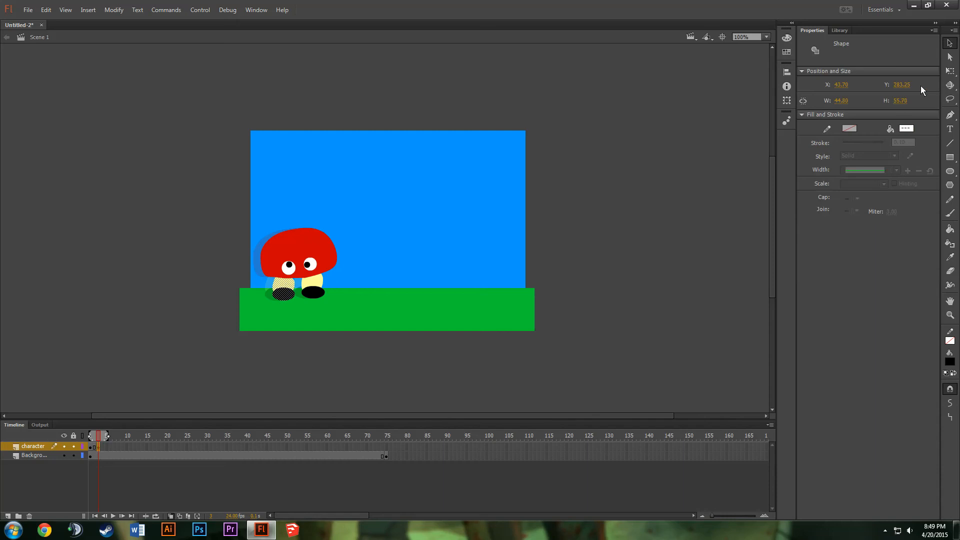
left_click(950, 72)
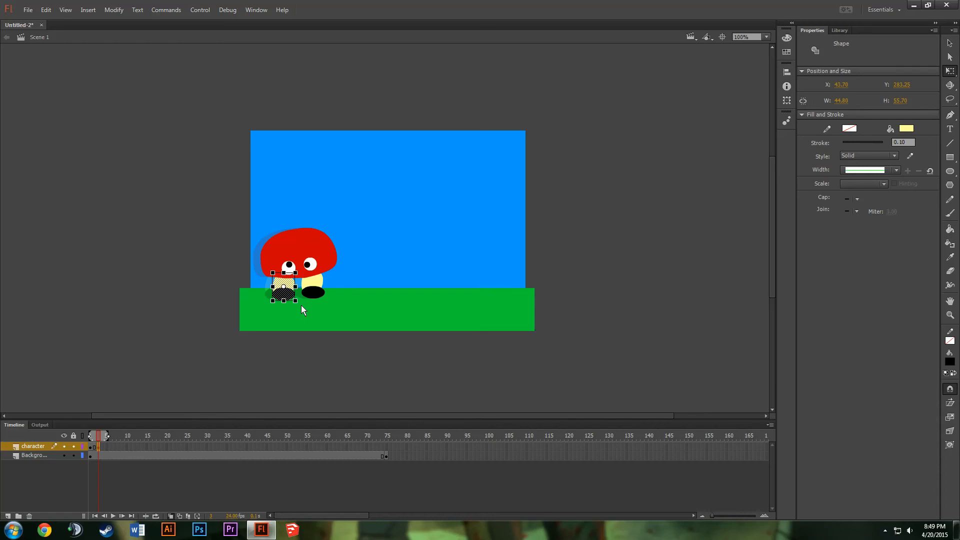
left_click_drag(301, 305, 319, 327)
left_click(290, 293)
mouse_move(302, 305)
left_mouse_down()
mouse_move(281, 310)
mouse_move(228, 264)
mouse_move(288, 218)
mouse_move(325, 316)
mouse_move(270, 240)
mouse_move(341, 281)
mouse_move(259, 318)
mouse_move(295, 307)
left_mouse_up()
left_click_drag(300, 305, 308, 299)
key("ctrl+z")
left_click_drag(297, 305, 293, 307)
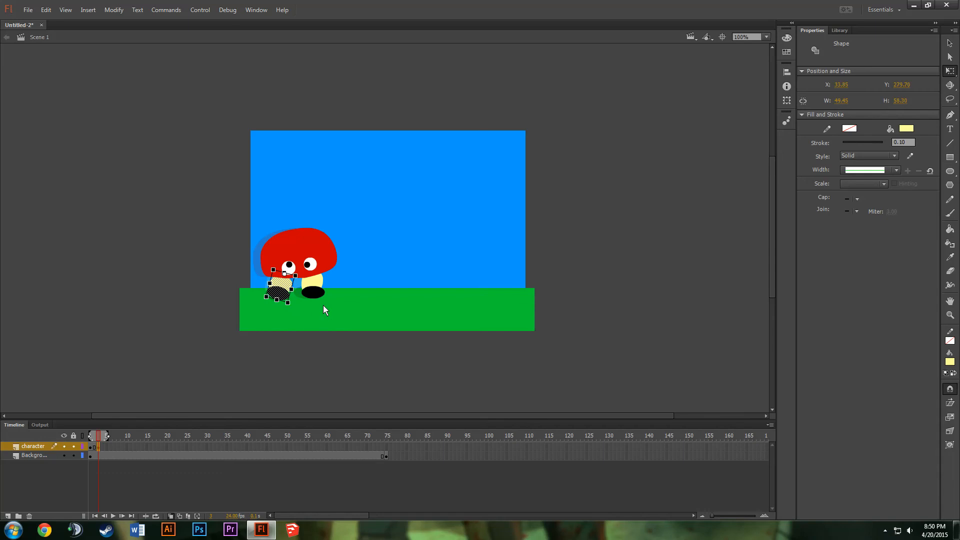
- Move the right leg and foot's transformation point to the top of the leg and rotate them slightly counterclockwise
left_click(320, 291)
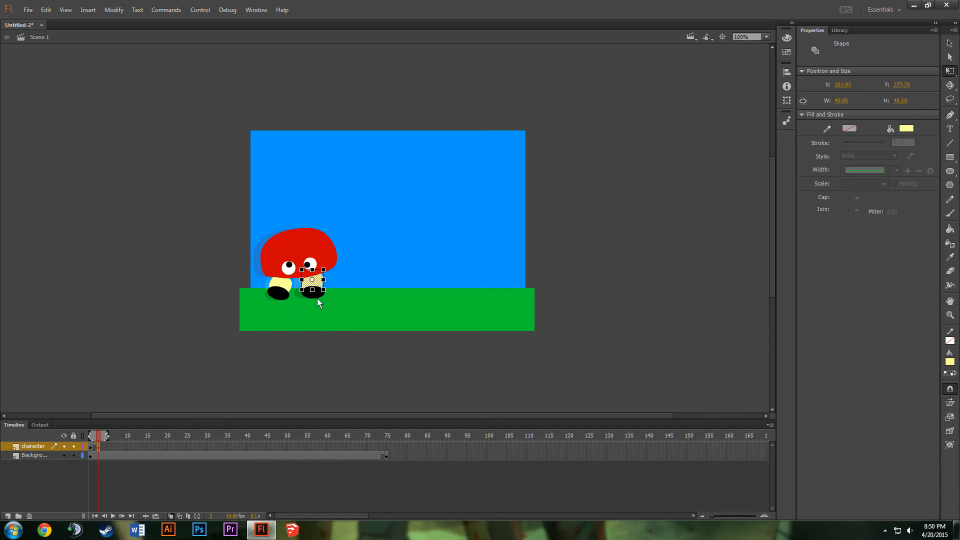
left_click(317, 295, "shift")
left_click_drag(313, 284, 312, 276)
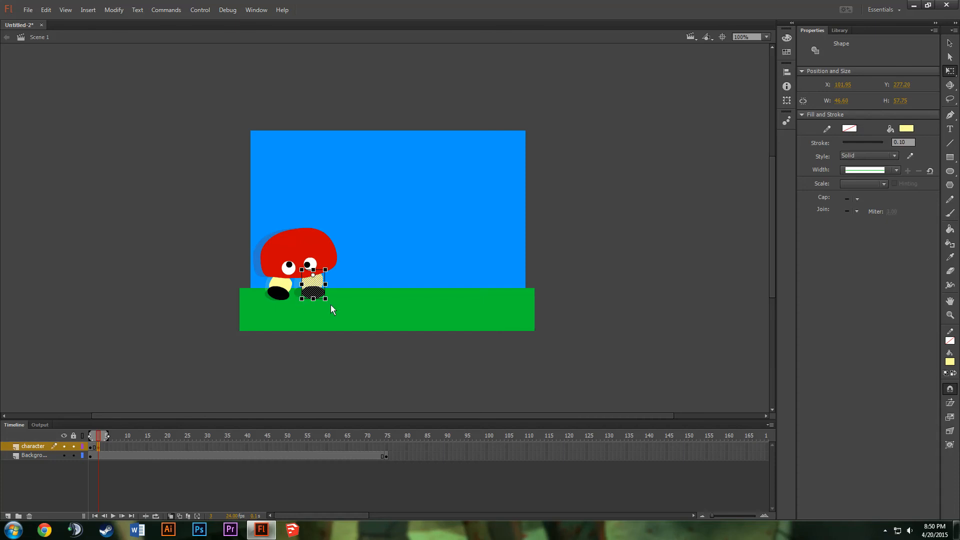
left_click_drag(330, 302, 332, 301)
- Insert a keyframe at frame 5 of the character layer and move the whole character right to about X 34
right_click(107, 448)
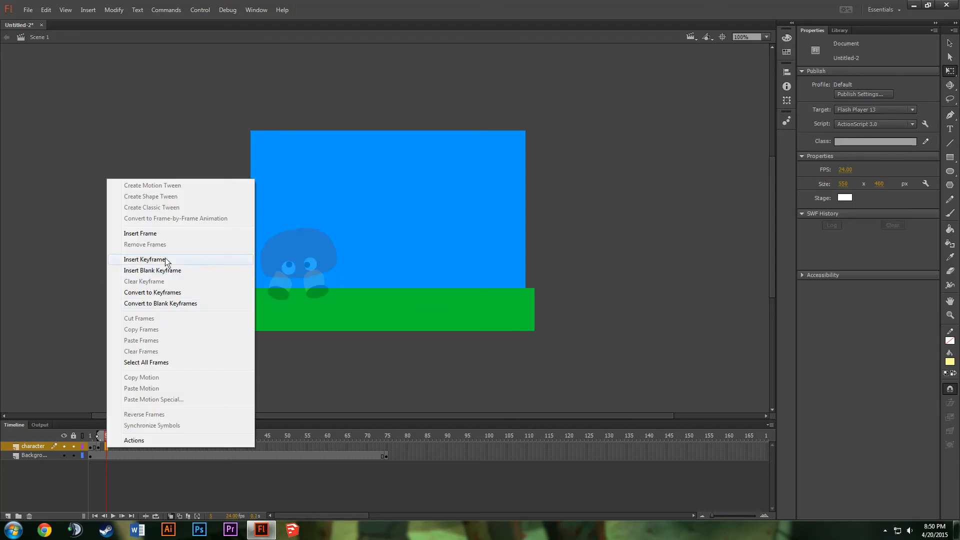
left_click(145, 259)
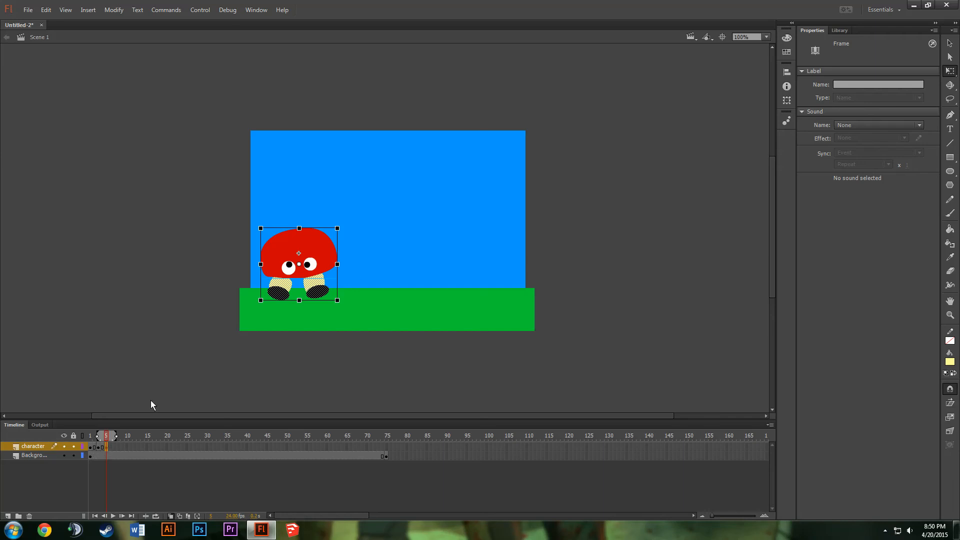
left_click_drag(314, 253, 317, 252)
left_click_drag(319, 256, 322, 258)
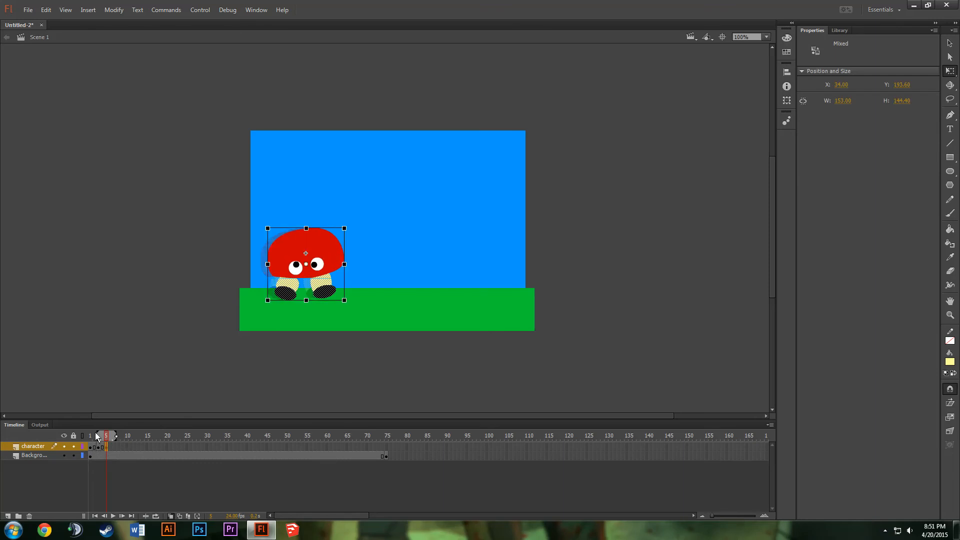
- Extend the onion skin range back to frame 1 and nudge the character right to about X 36
left_click_drag(97, 435, 90, 436)
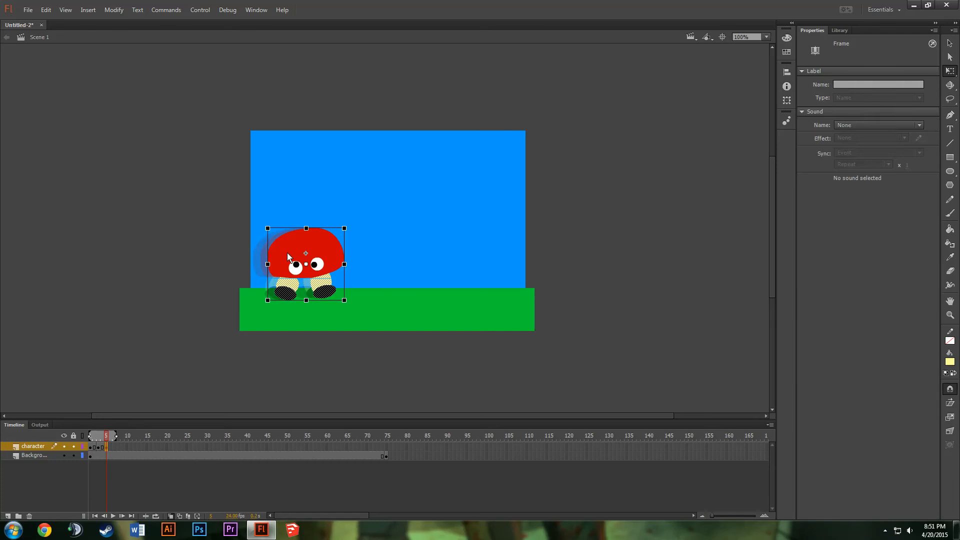
left_click_drag(286, 257, 288, 257)
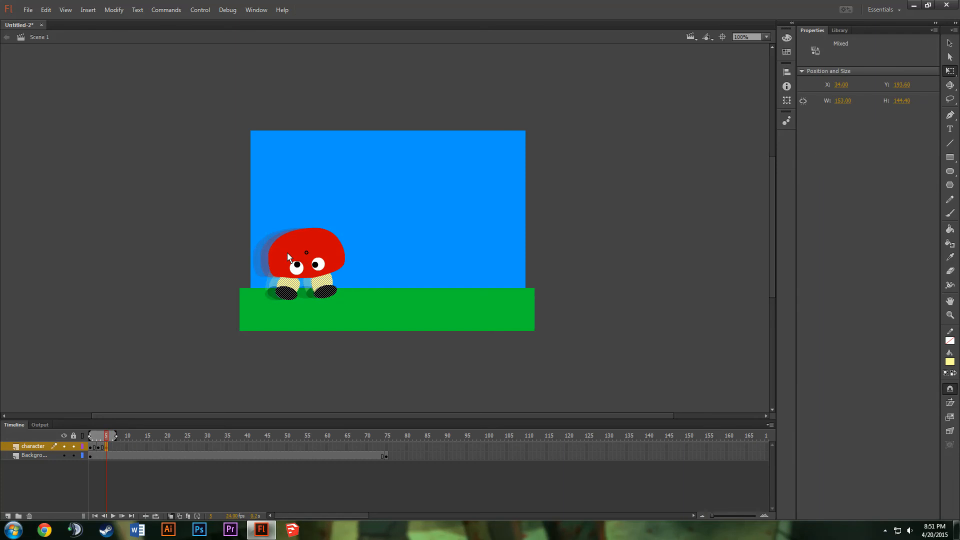
left_click(288, 258)
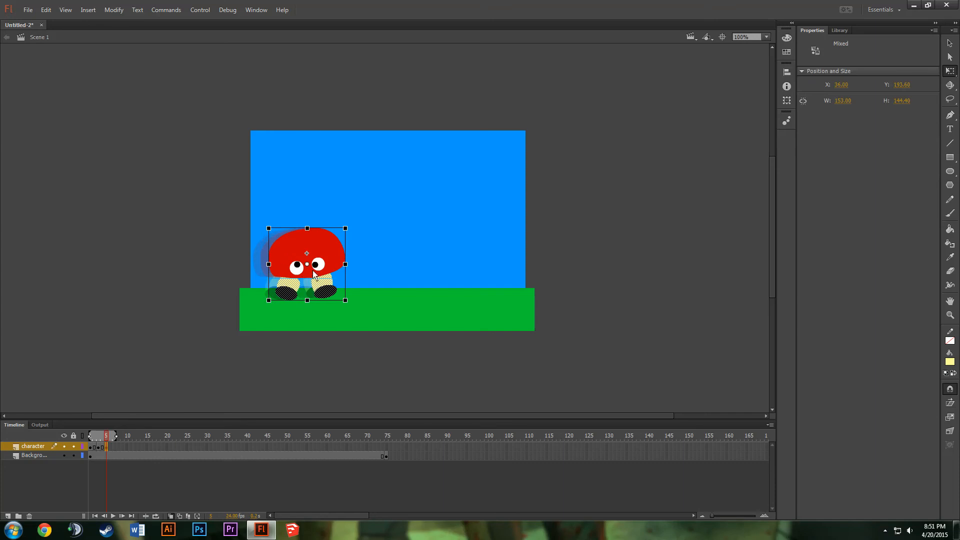
- Move the left leg and foot's transformation point to the top of the leg in frame 5 and rotate them slightly clockwise
left_click(91, 447)
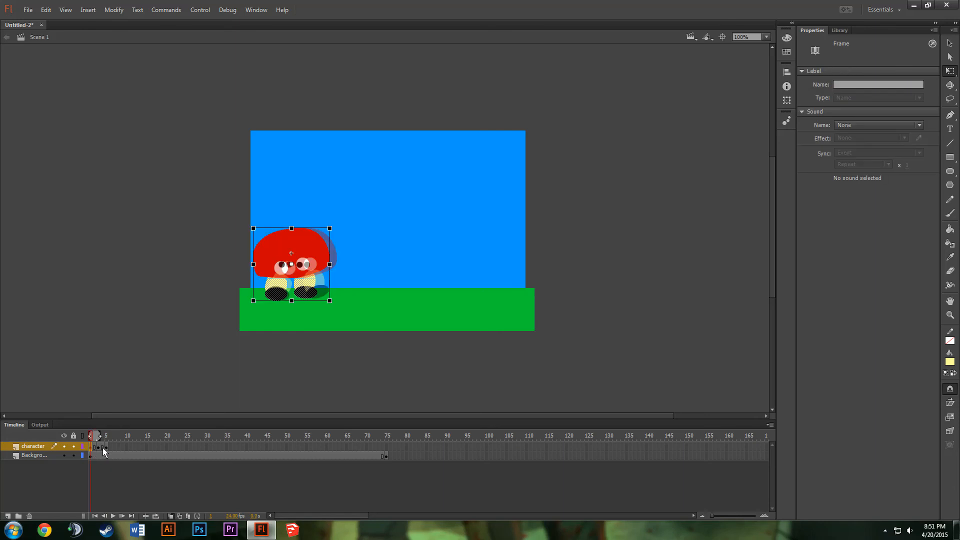
left_click(98, 447)
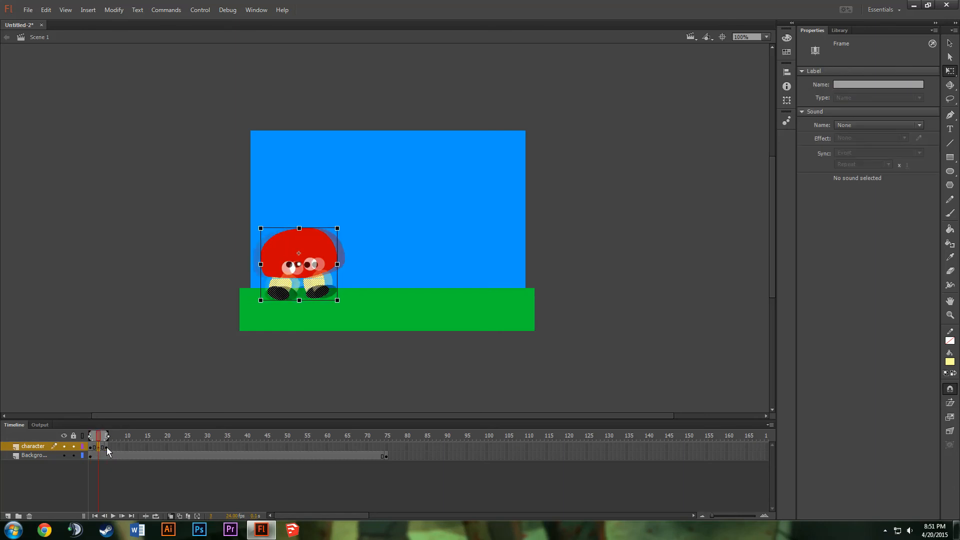
left_click(107, 448)
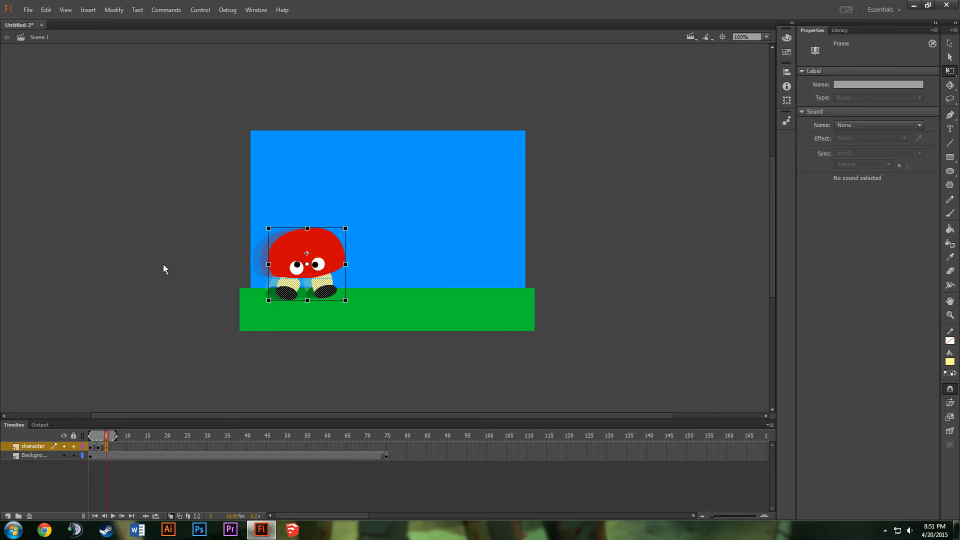
left_click(166, 217)
left_click(289, 286)
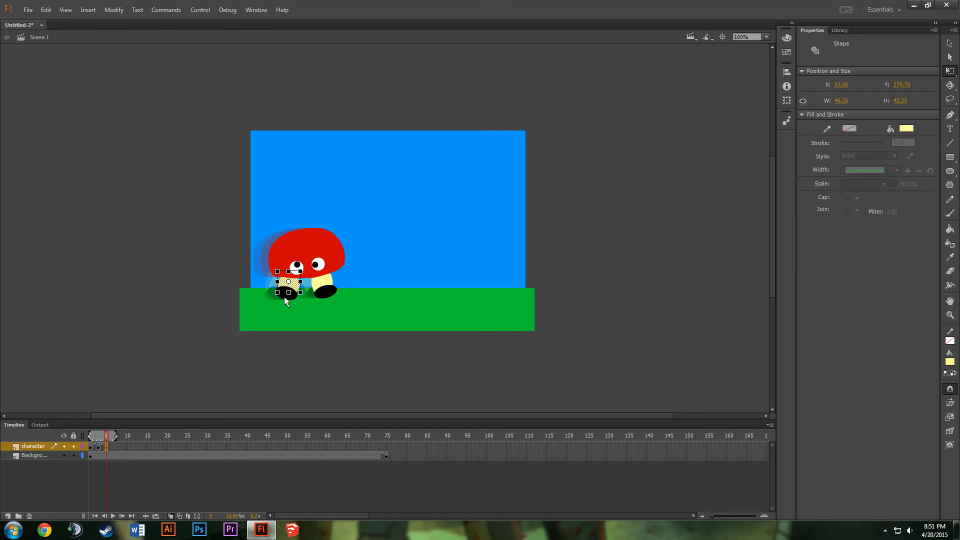
left_click(289, 299, "shift")
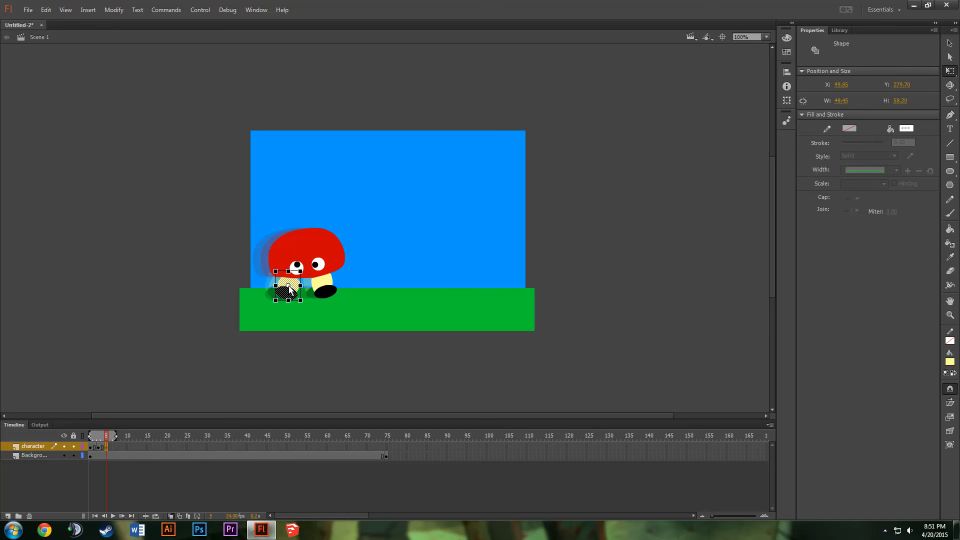
left_click_drag(289, 285, 289, 278)
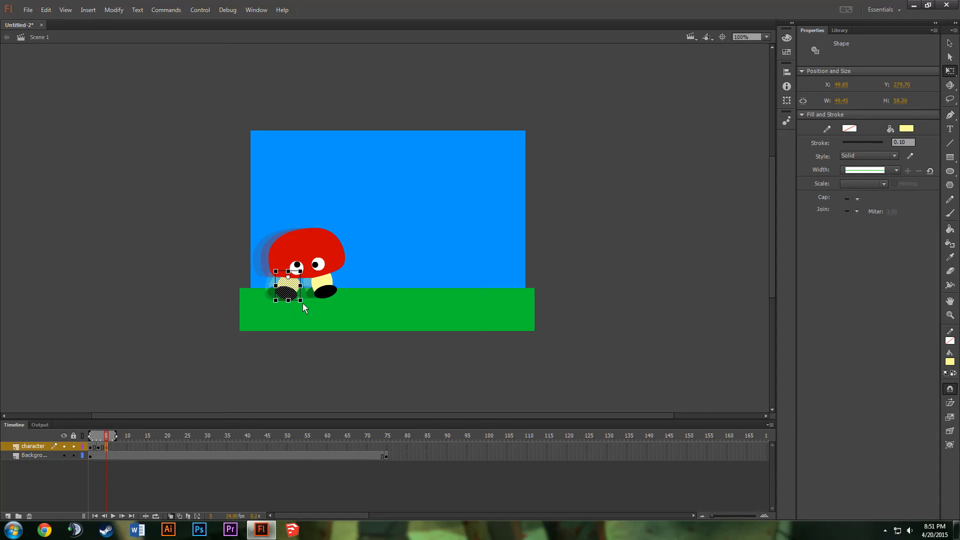
left_click_drag(302, 303, 295, 304)
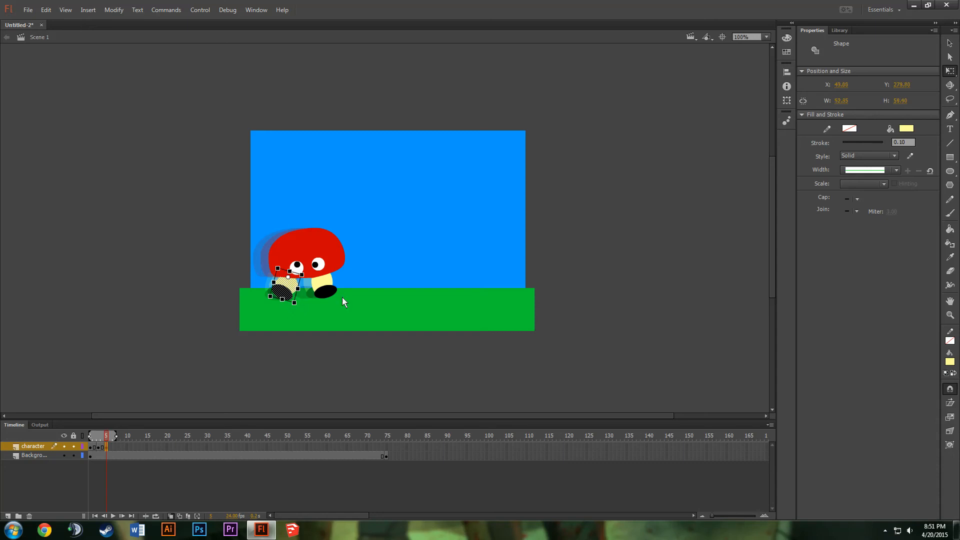
- Rotate the right leg with its foot slightly counterclockwise about the top of the leg in frame 5
left_click(322, 284)
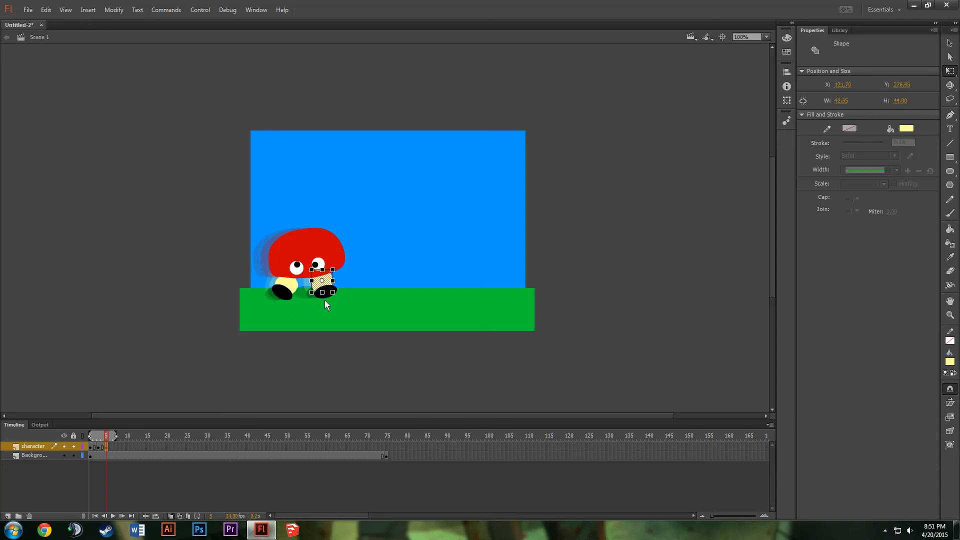
left_click_drag(328, 300, 331, 304)
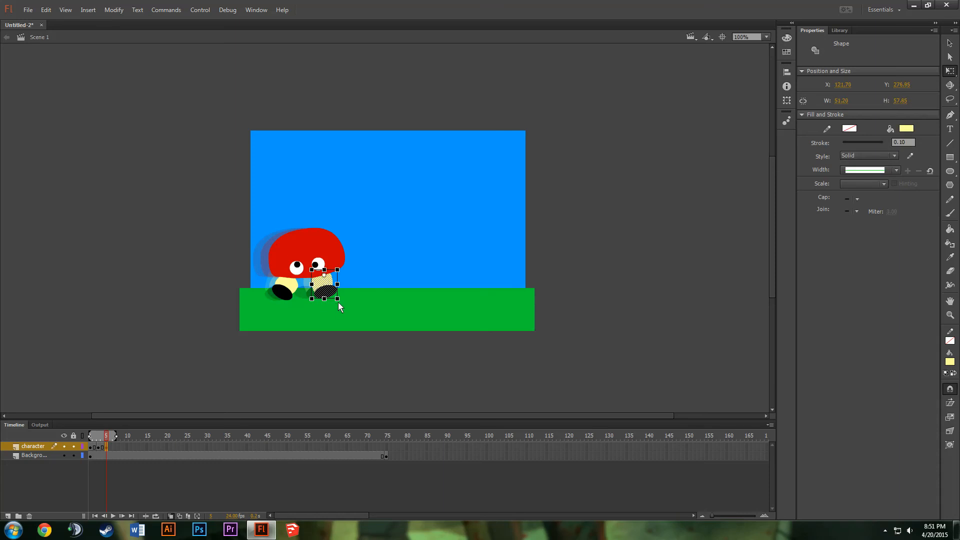
left_click_drag(338, 303, 344, 300)
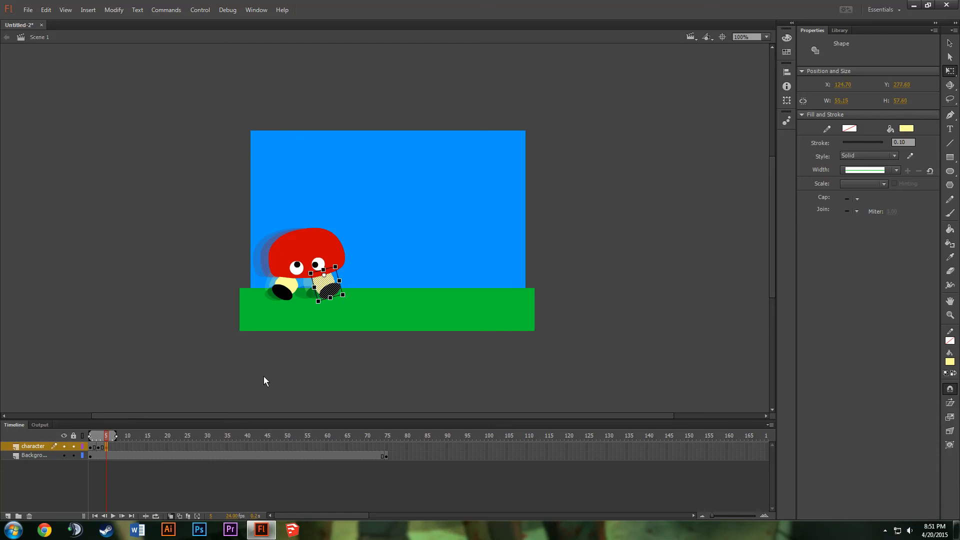
- Insert a keyframe at frame 7 of the character layer
left_click(115, 446)
right_click(115, 446)
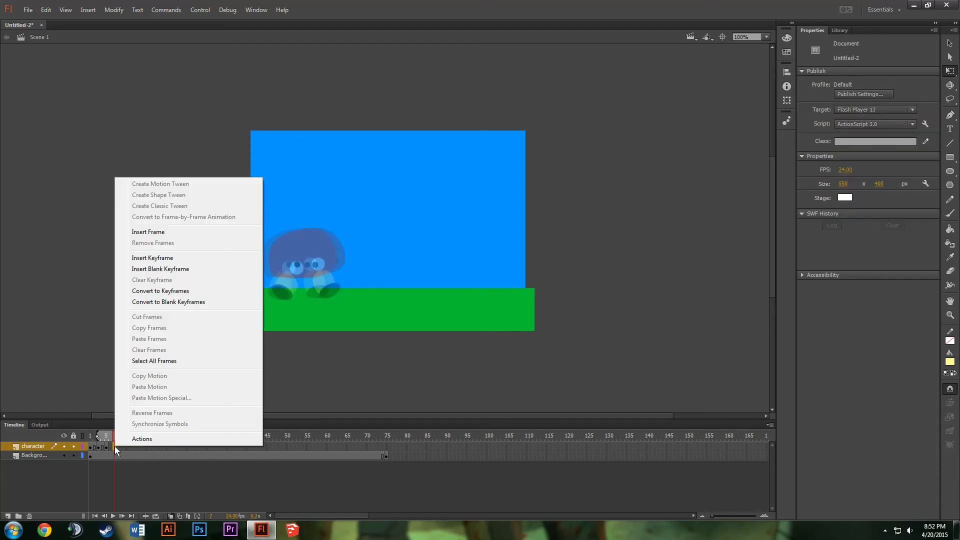
left_click(183, 258)
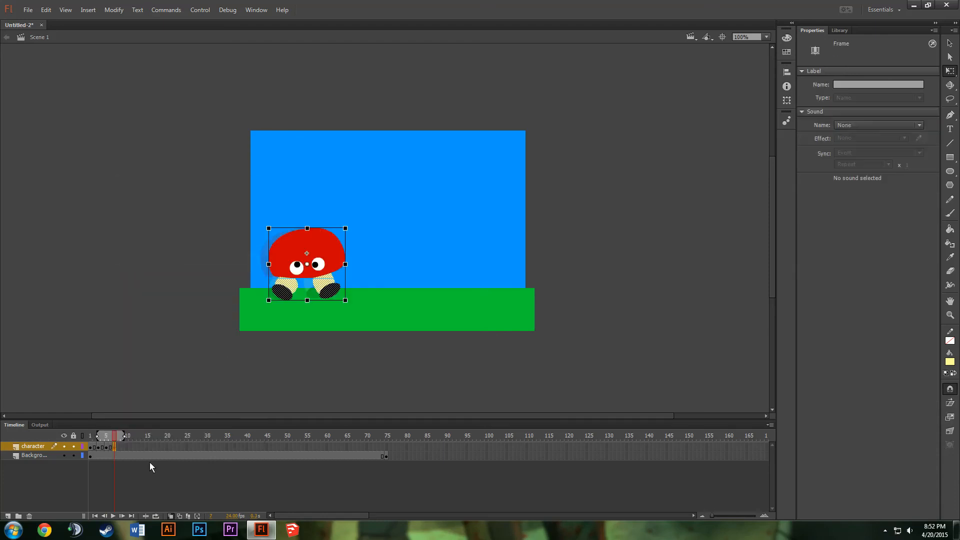
- Step through the character keyframes at frames 1, 3, 5 and 7 to examine how the walk progresses
left_click(91, 451)
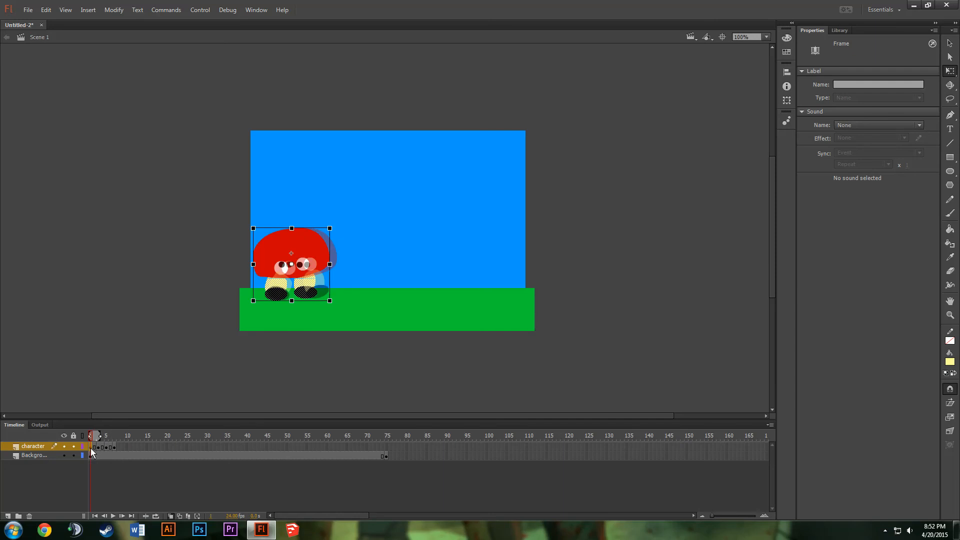
left_click(99, 447)
left_click(107, 448)
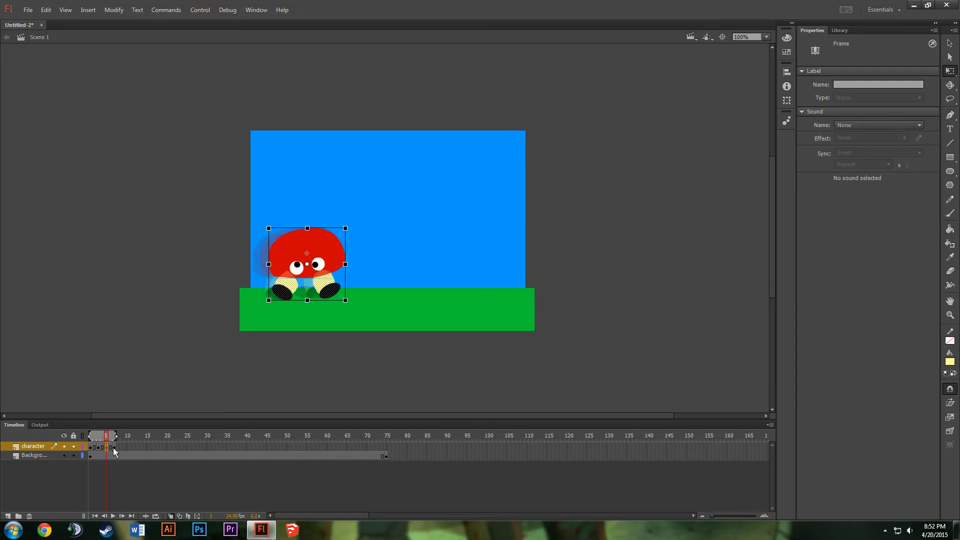
left_click(115, 448)
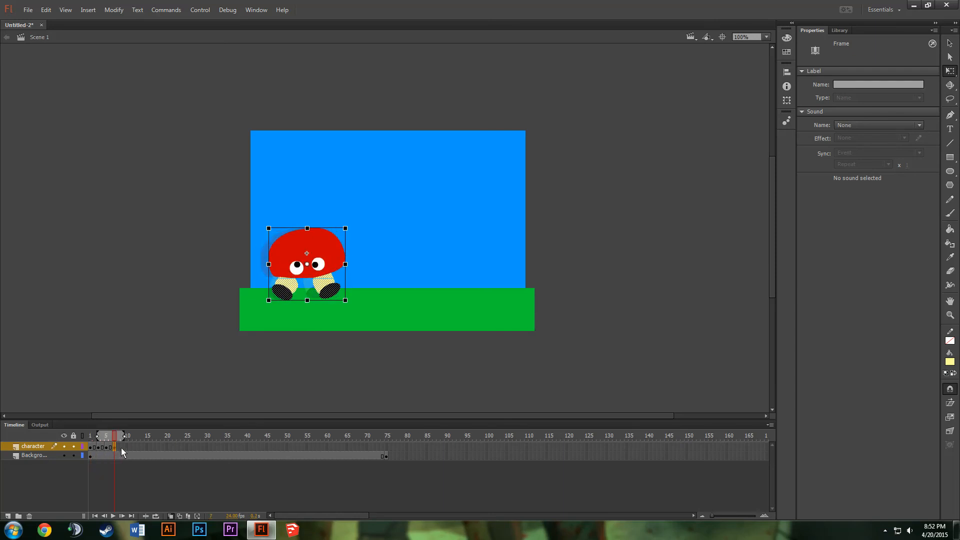
left_click(90, 446)
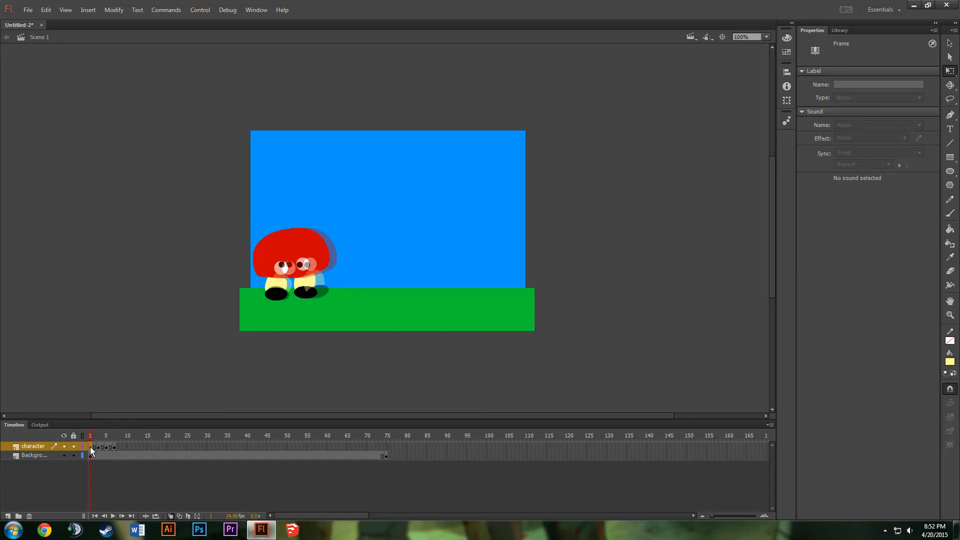
left_click(99, 451)
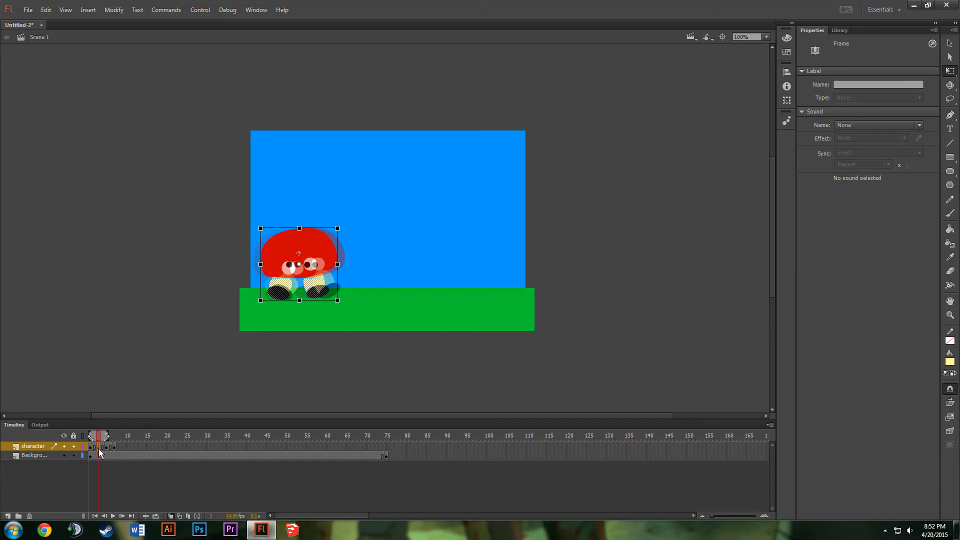
left_click(107, 447)
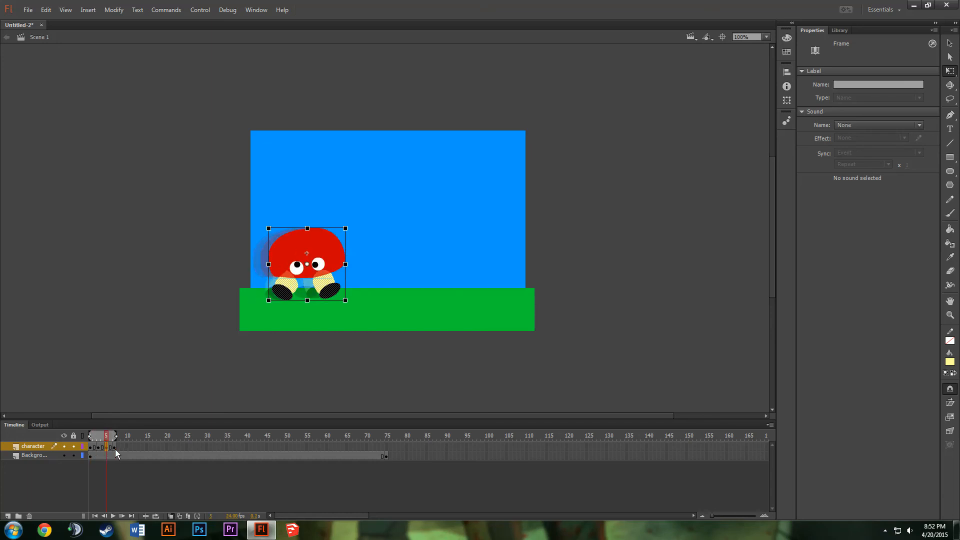
left_click(115, 447)
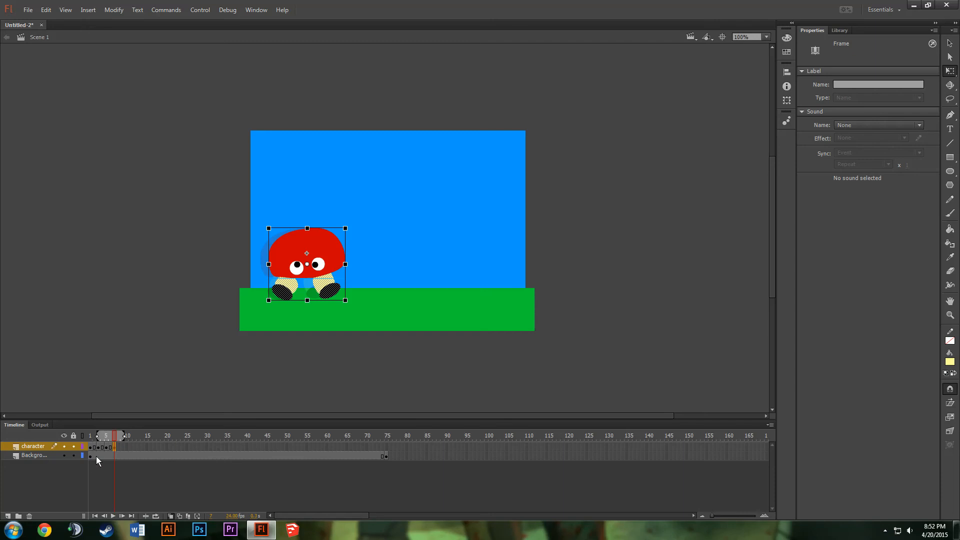
- Rotate the left leg with its foot further clockwise about the top of the leg in frame 7
left_click(175, 252)
left_click(288, 294)
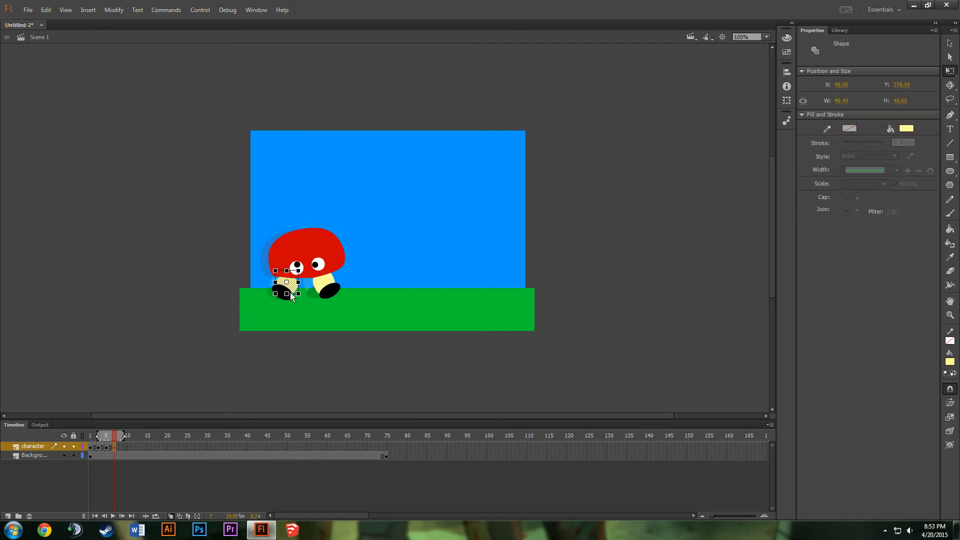
left_click(284, 298, "shift")
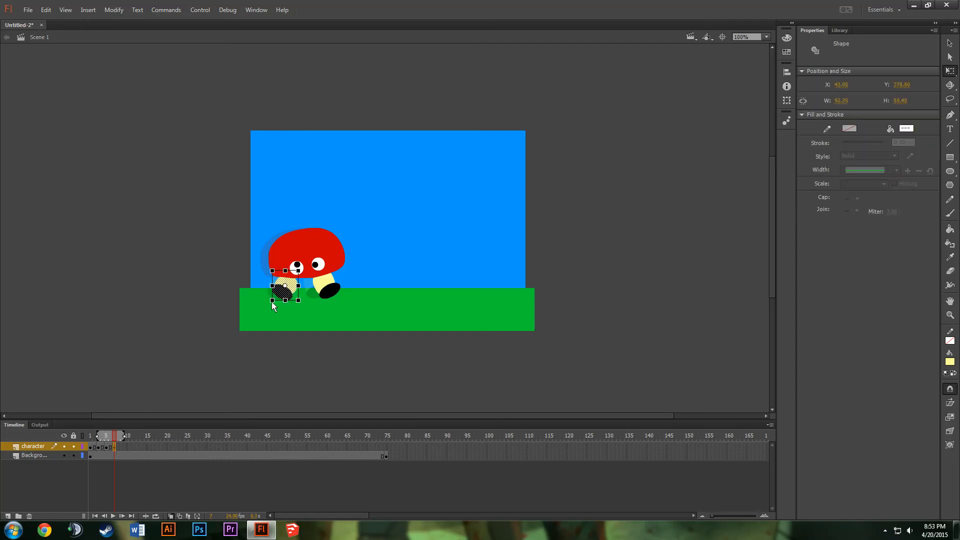
left_click_drag(285, 287, 284, 273)
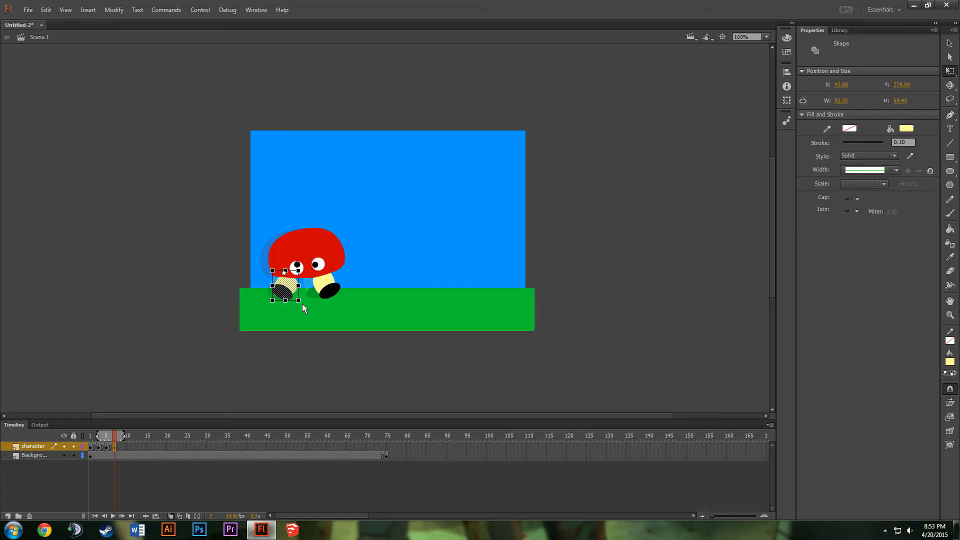
- Rotate the right leg with its foot further counterclockwise about the top of the leg in frame 7
left_click(321, 283)
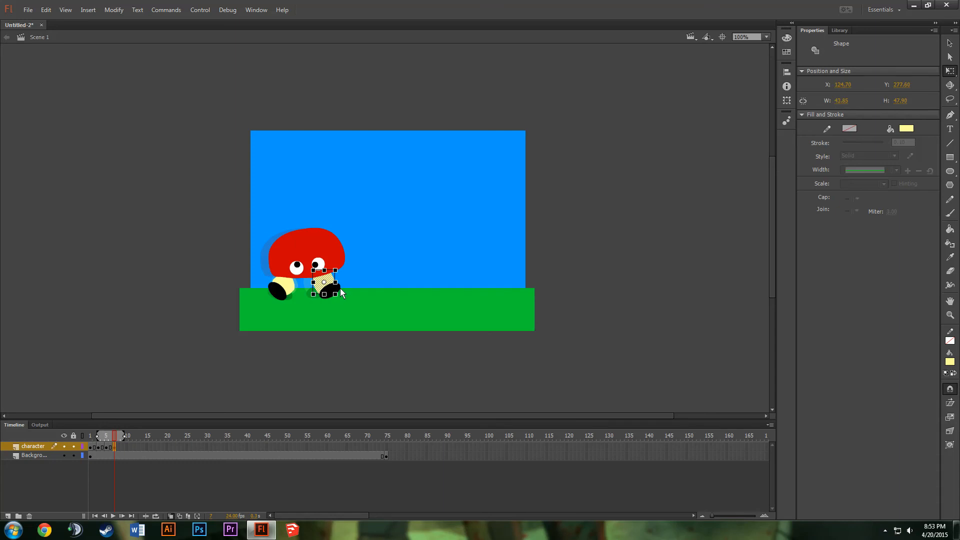
left_click(333, 294, "shift")
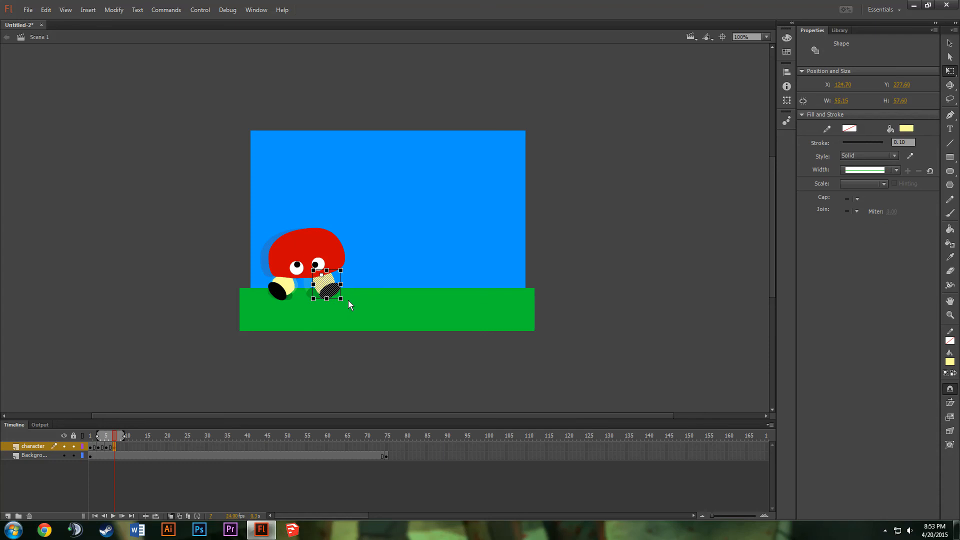
left_click_drag(348, 300, 350, 299)
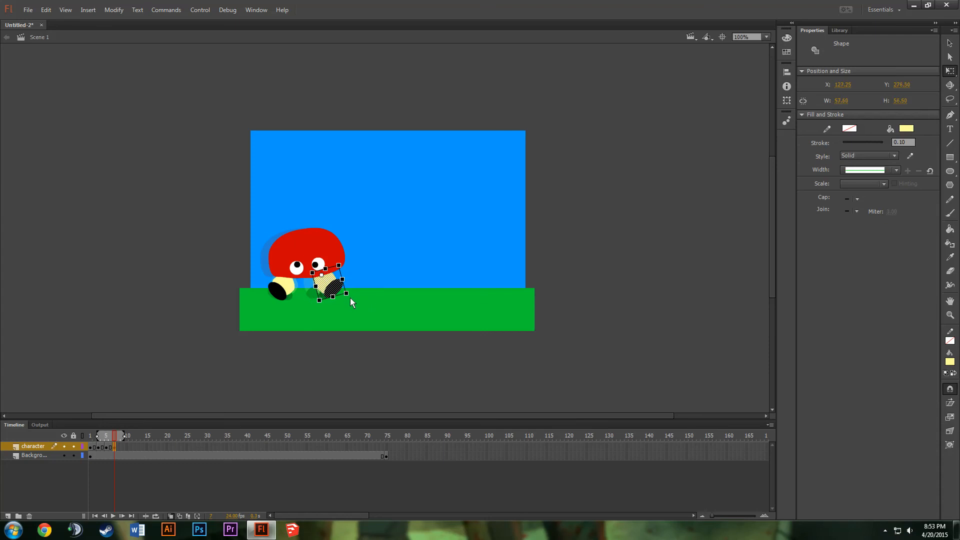
- Insert a keyframe at frame 9 of the character layer
left_click(122, 446)
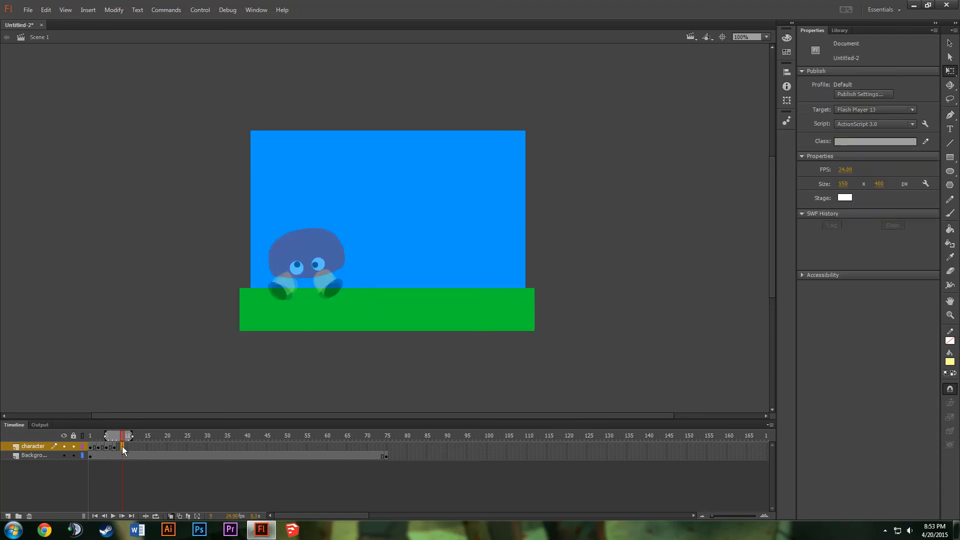
right_click(122, 446)
left_click(197, 259)
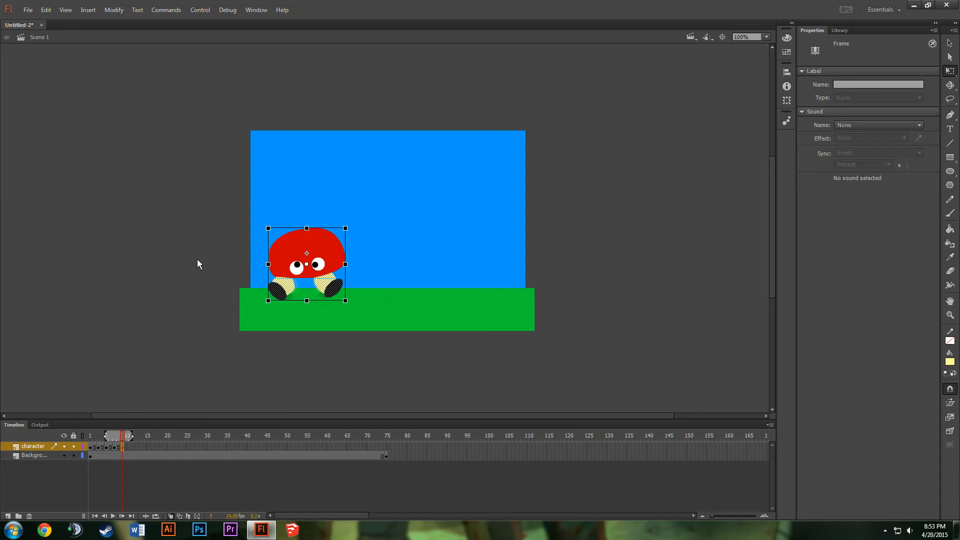
- Extend the onion skin range back to frame 1 and move the whole character in frame 7 right to about X 52
left_click(114, 447)
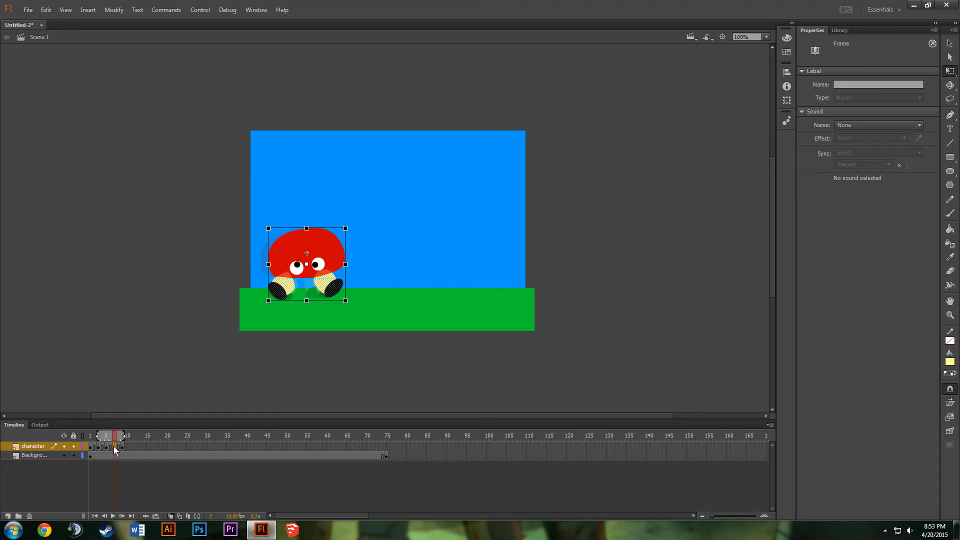
left_click_drag(97, 440, 89, 437)
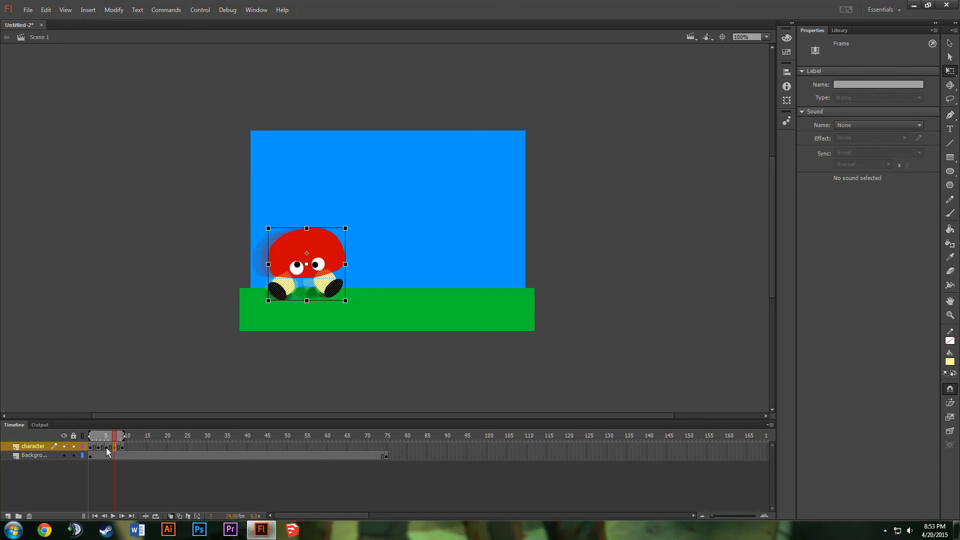
left_click(106, 447)
left_click(113, 448)
left_click_drag(326, 255, 335, 250)
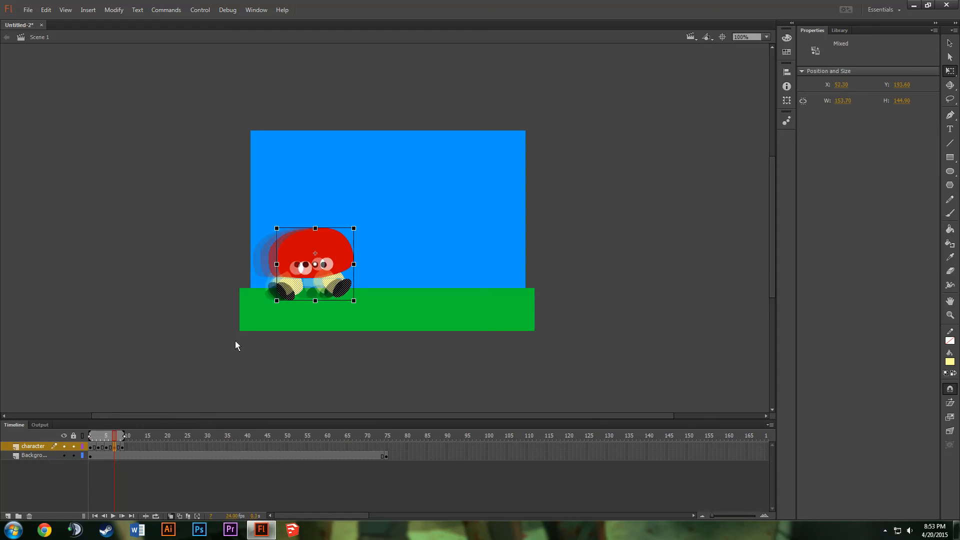
- Move the whole character in frame 9 right to about X 70
left_click(125, 447)
left_click(315, 252)
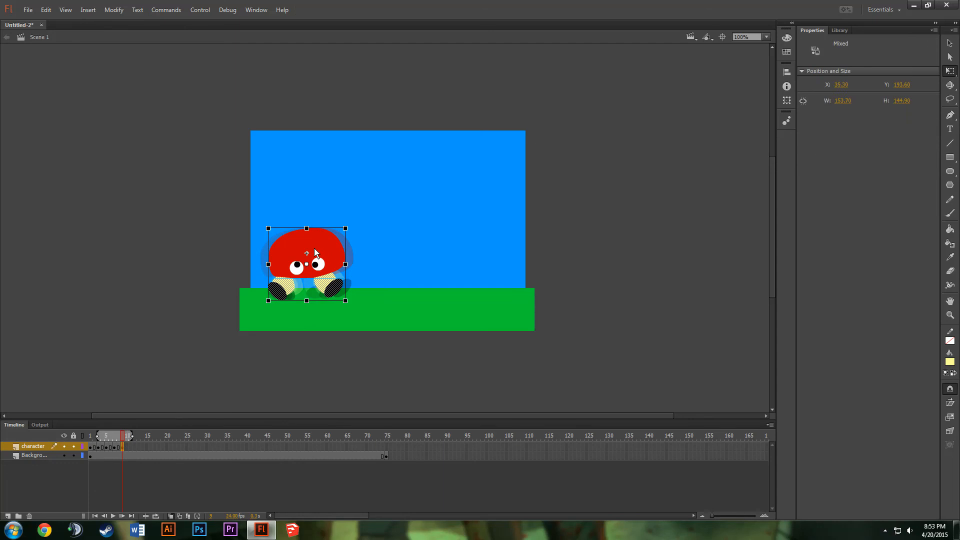
left_click_drag(315, 252, 336, 242)
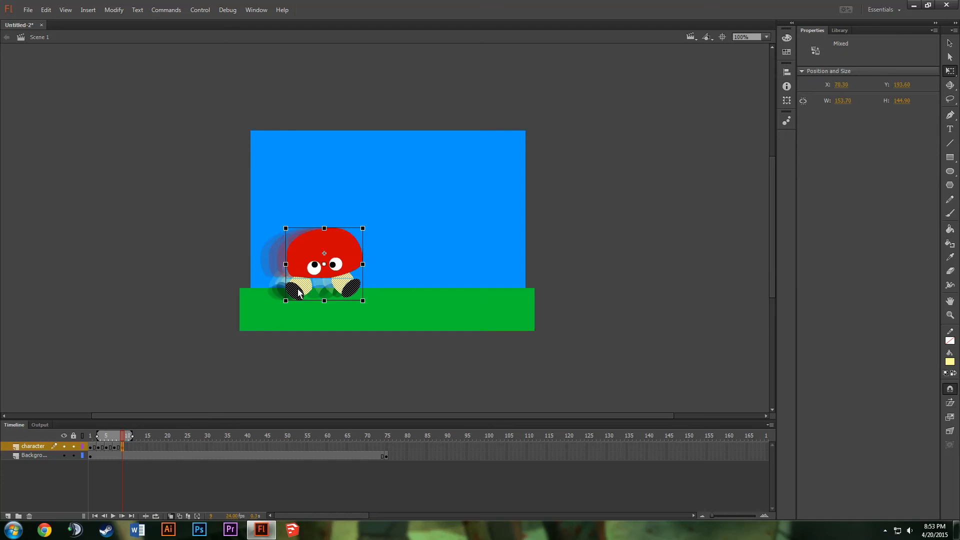
- Rotate the left leg with its foot slightly clockwise about the top of the leg in frame 9
left_click(174, 259)
left_click(309, 290)
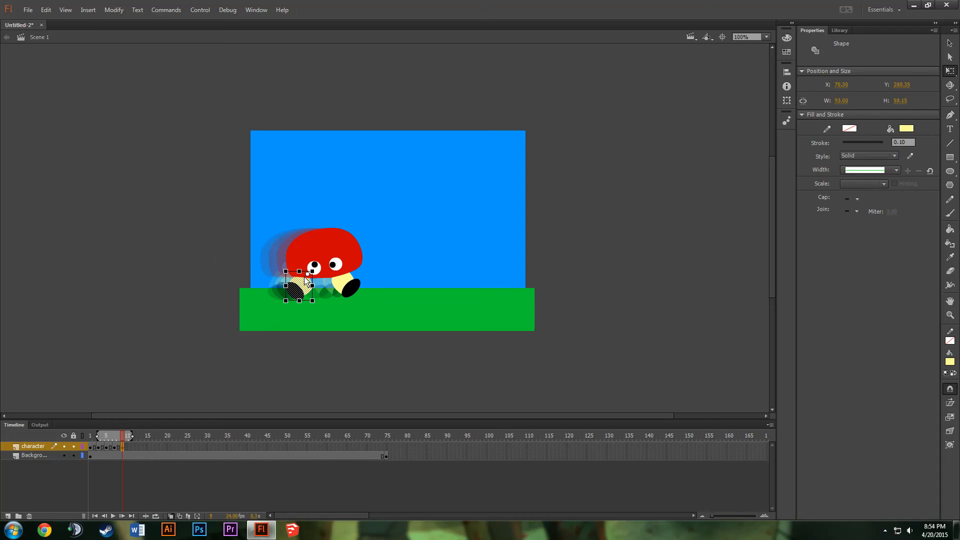
left_click_drag(303, 279, 304, 278)
left_click_drag(313, 306, 310, 308)
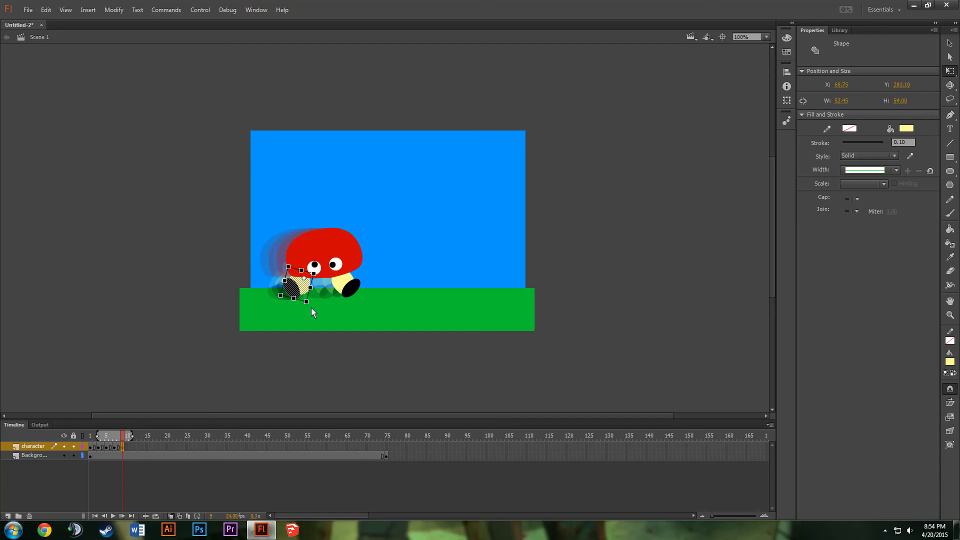
- Rotate the right leg with its foot slightly counterclockwise about the top of the leg in frame 9
left_click(342, 284)
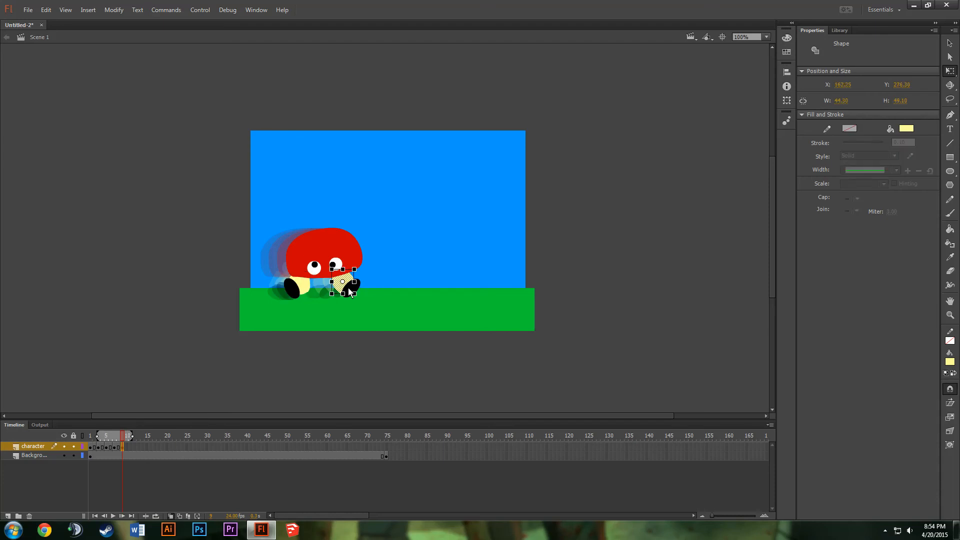
left_click(352, 290, "shift")
left_click_drag(346, 284, 341, 277)
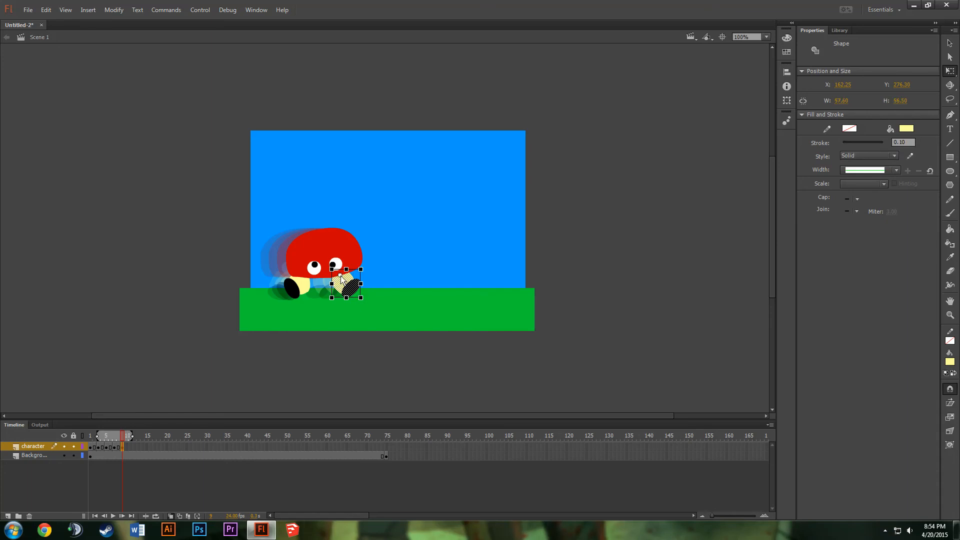
left_click_drag(363, 302, 369, 299)
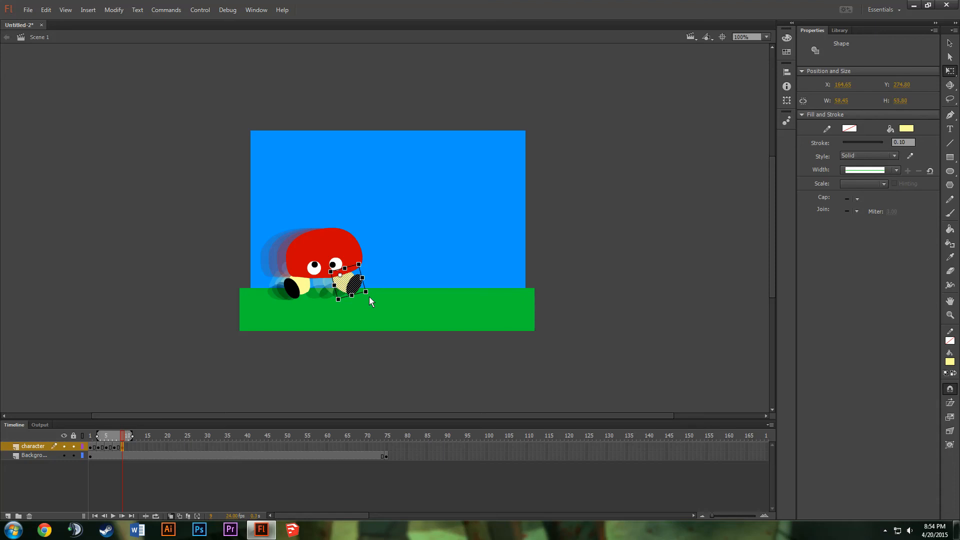
left_click(200, 194)
- Compare the poses in frames 7 and 9, and copy frames 7 to 8 of the character layer
mouse_move(124, 440)
left_mouse_down()
mouse_move(86, 443)
mouse_move(137, 443)
mouse_move(79, 446)
mouse_move(128, 443)
mouse_move(91, 443)
mouse_move(125, 448)
mouse_move(91, 454)
mouse_move(119, 455)
left_mouse_up()
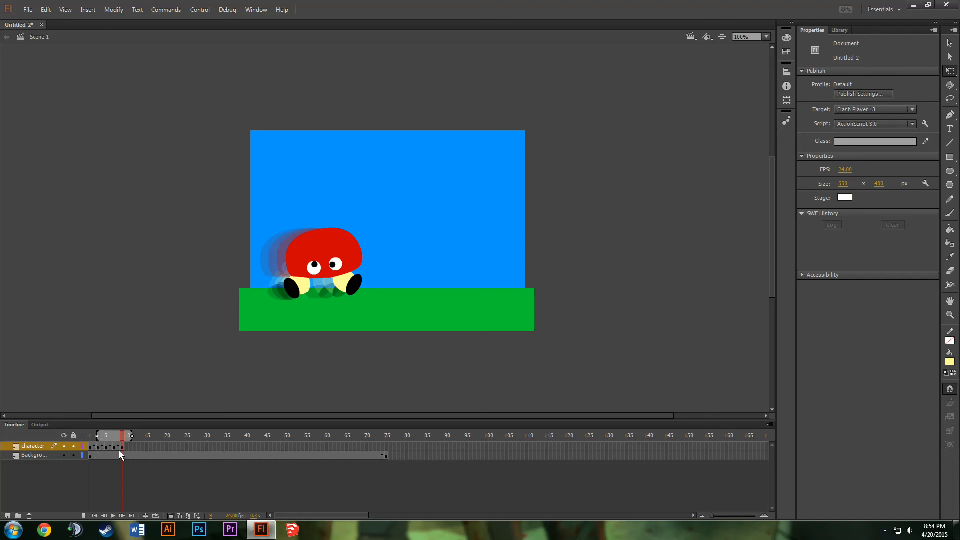
left_click(124, 448)
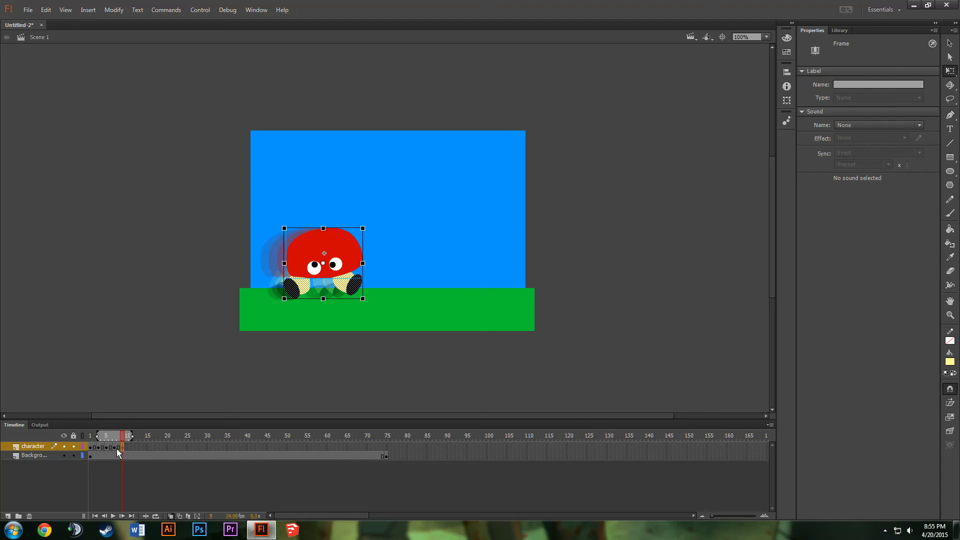
left_click(116, 448)
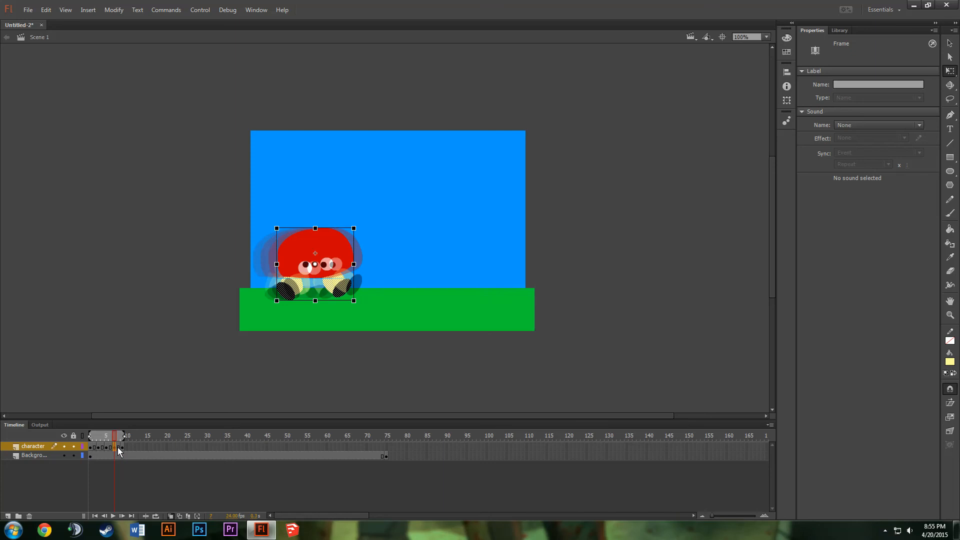
left_click(119, 448)
left_click(116, 448)
left_click(119, 448)
right_click(118, 449)
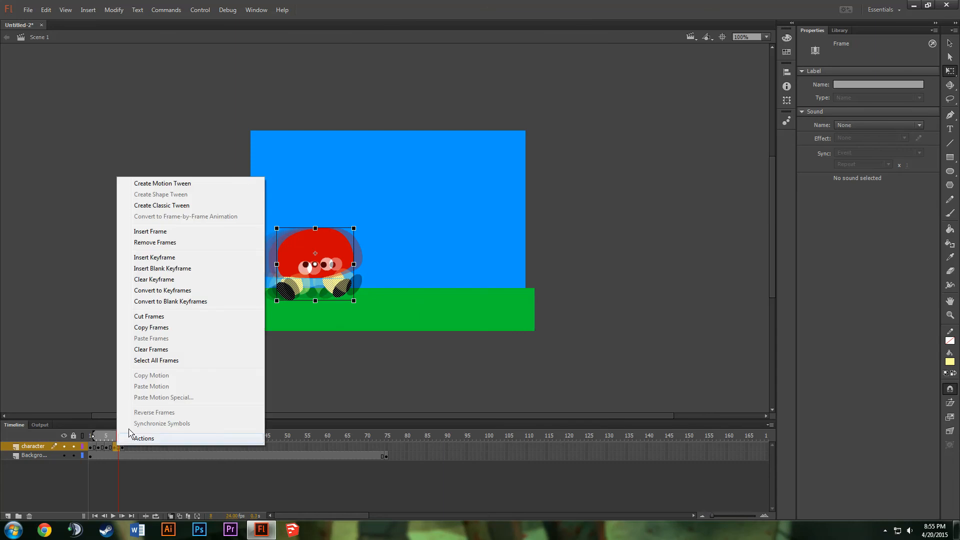
left_click(159, 327)
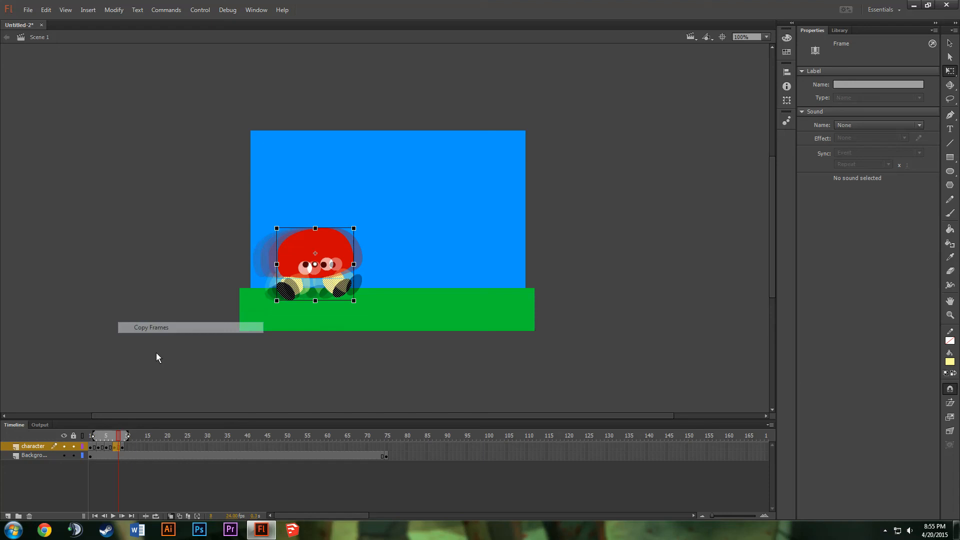
- Paste the copied frames at frame 11 of the character layer
left_click(127, 449)
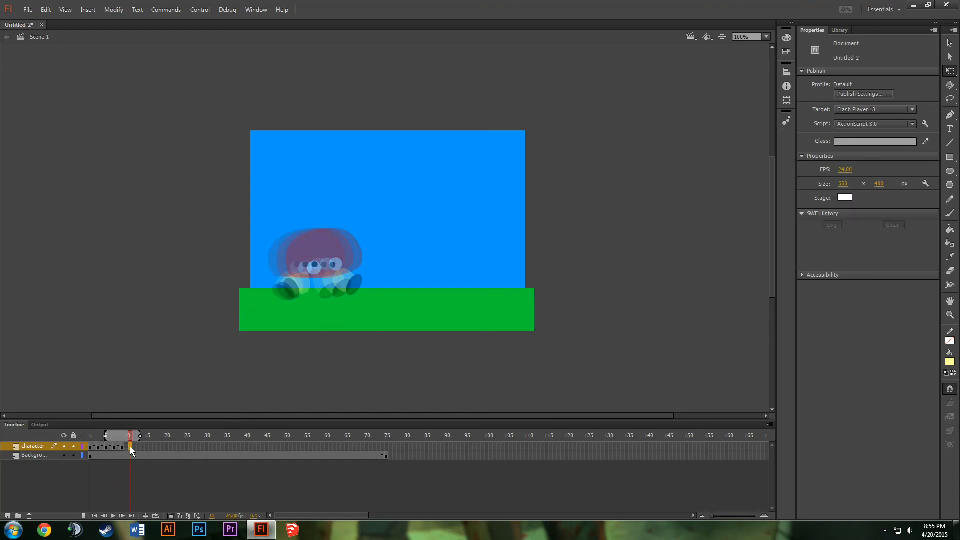
left_click(124, 447)
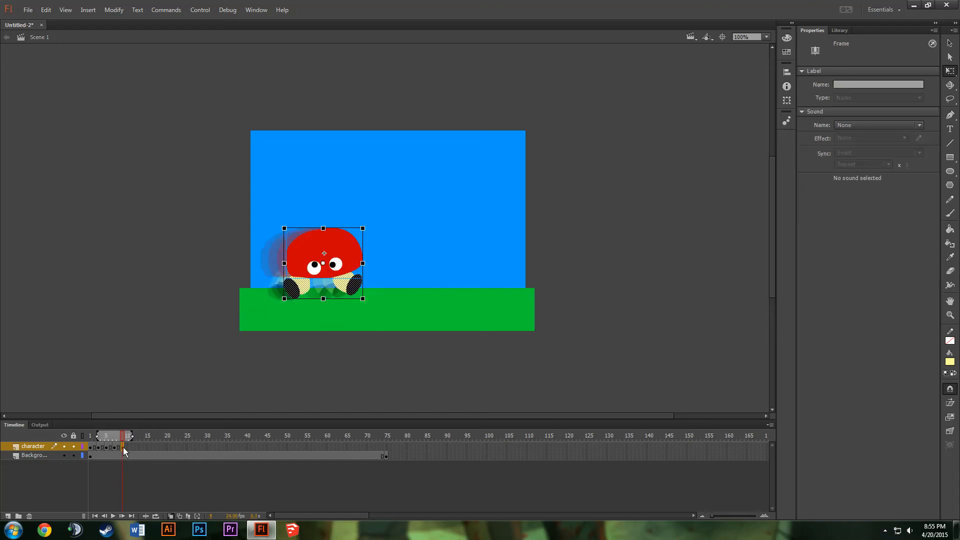
left_click(126, 448)
left_click(130, 448)
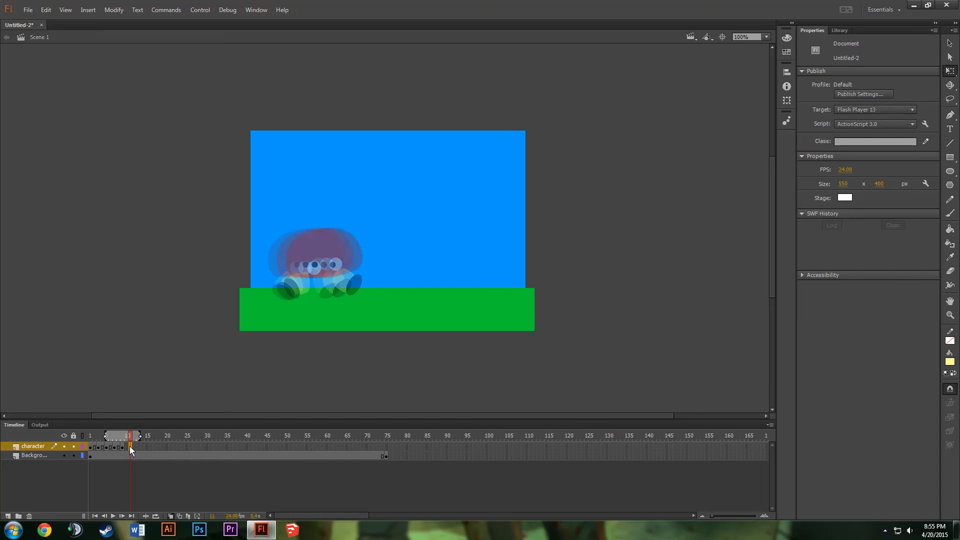
right_click(130, 447)
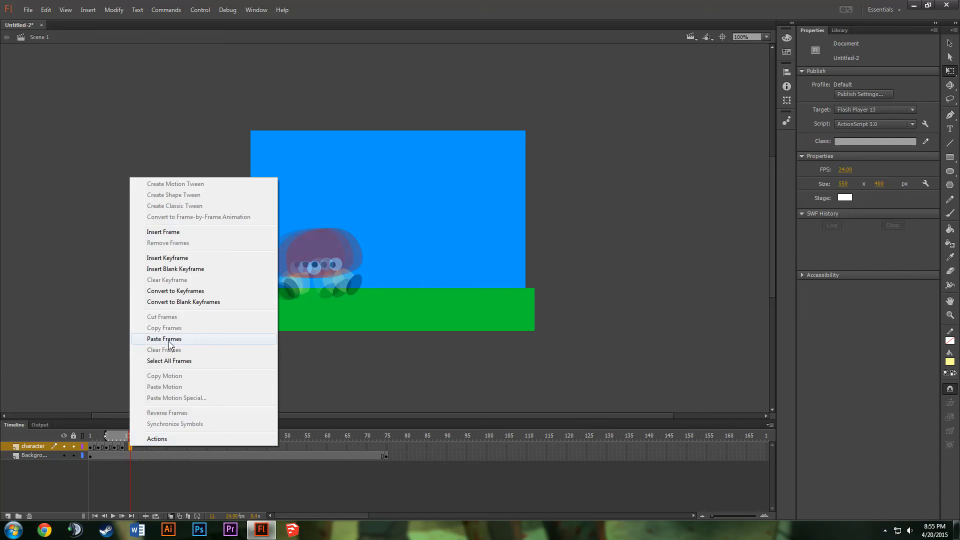
left_click(168, 341)
- Move the whole character in frame 11 right to about X 89
left_click(127, 448)
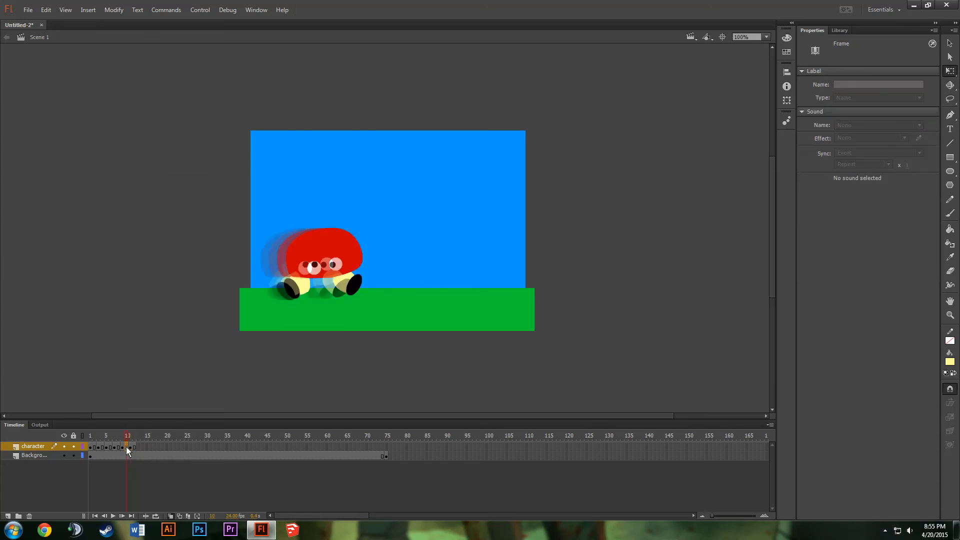
left_click(132, 448)
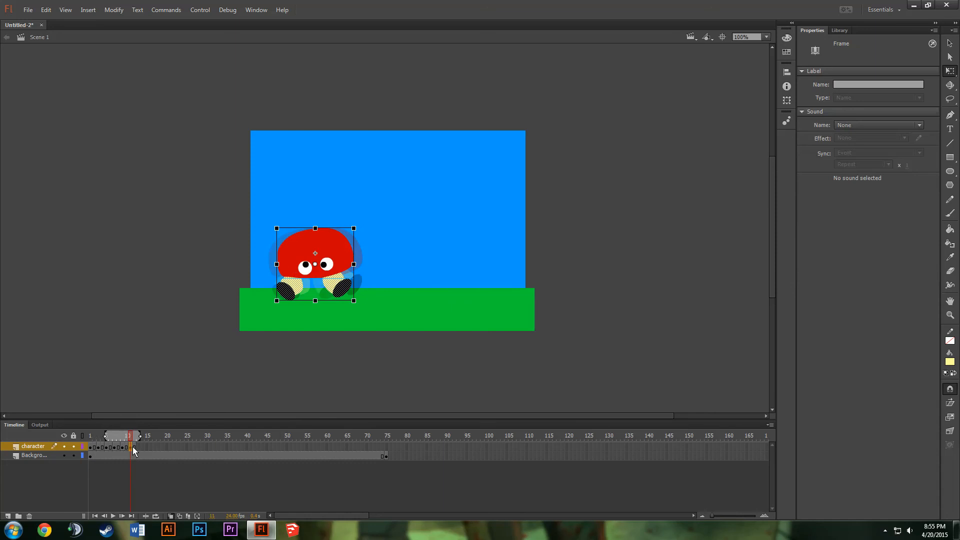
left_click(131, 448)
left_click(125, 449)
left_click(131, 448)
left_click_drag(332, 245, 351, 245)
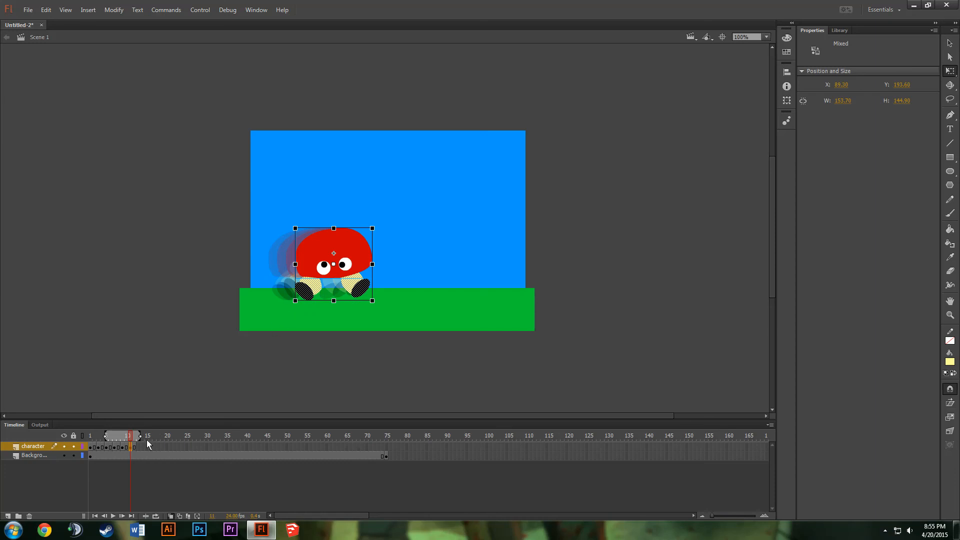
- Compare the poses in frames 7, 9 and 11, and copy frames 5 to 6 of the character layer
left_click(123, 449)
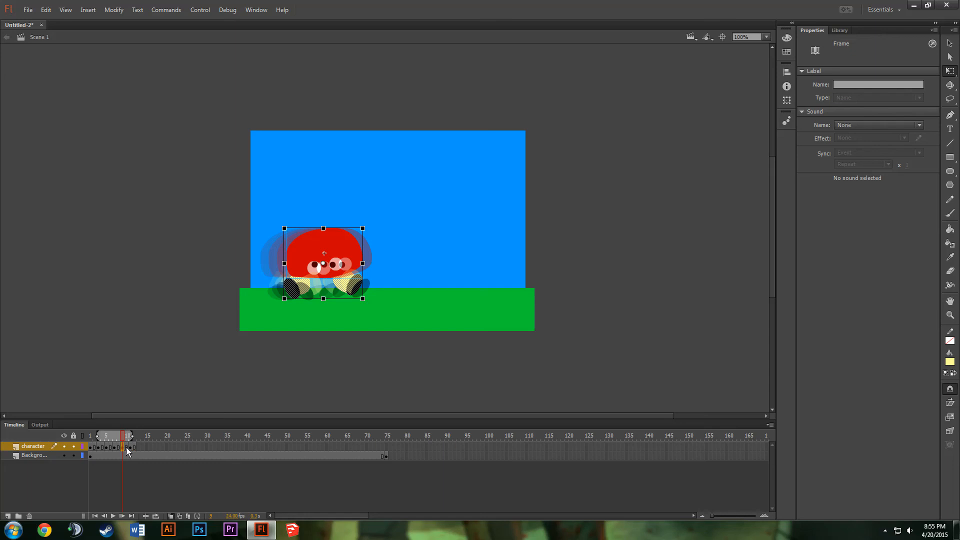
left_click(131, 452)
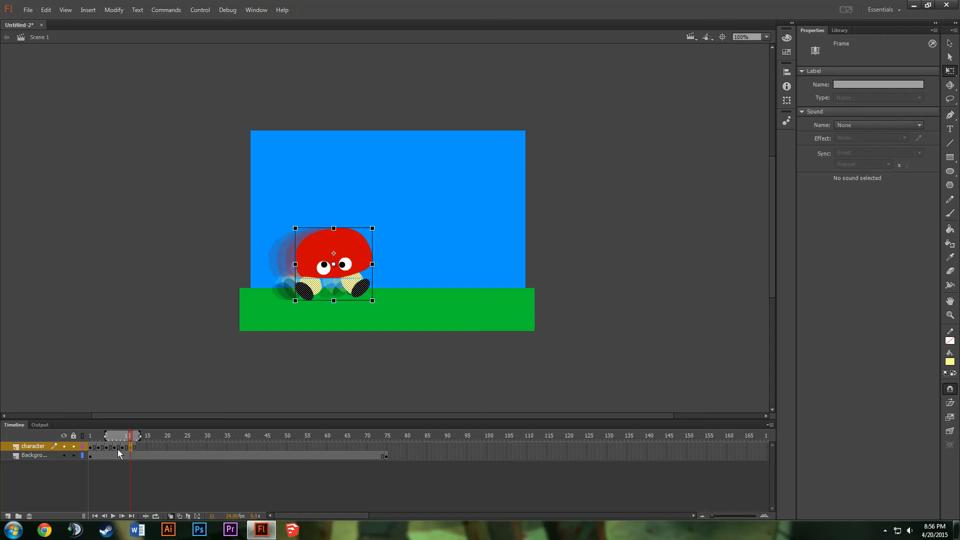
left_click(116, 449)
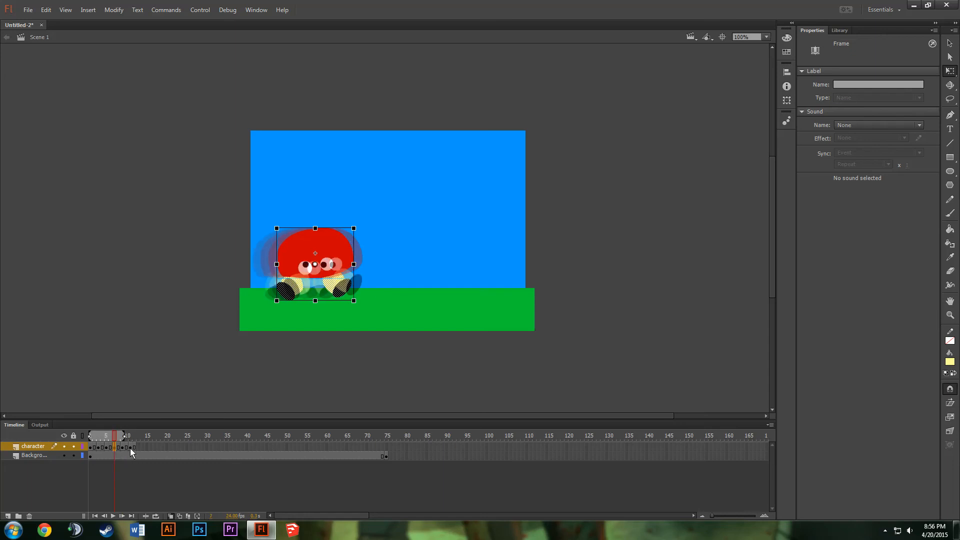
left_click(130, 450)
left_click(116, 449)
left_click(107, 449)
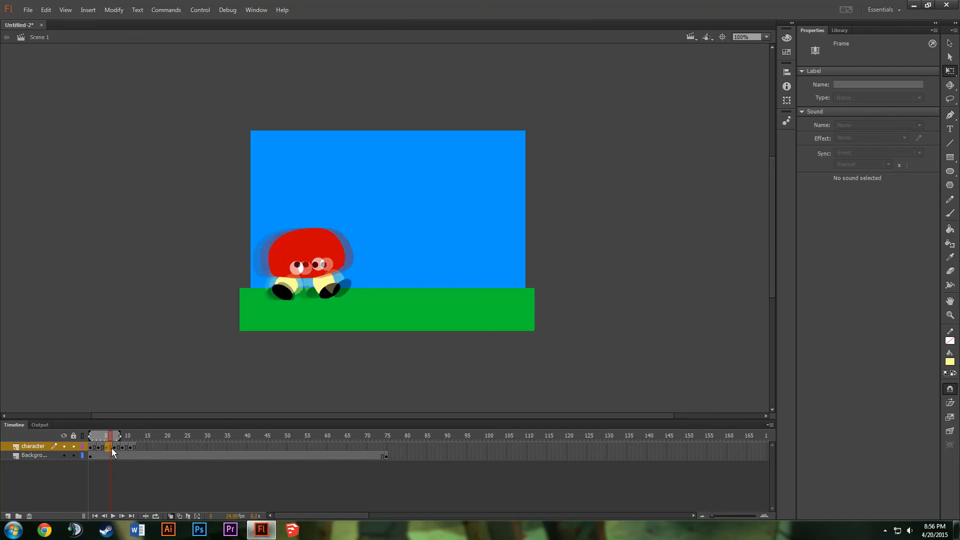
left_click(109, 448)
right_click(109, 450)
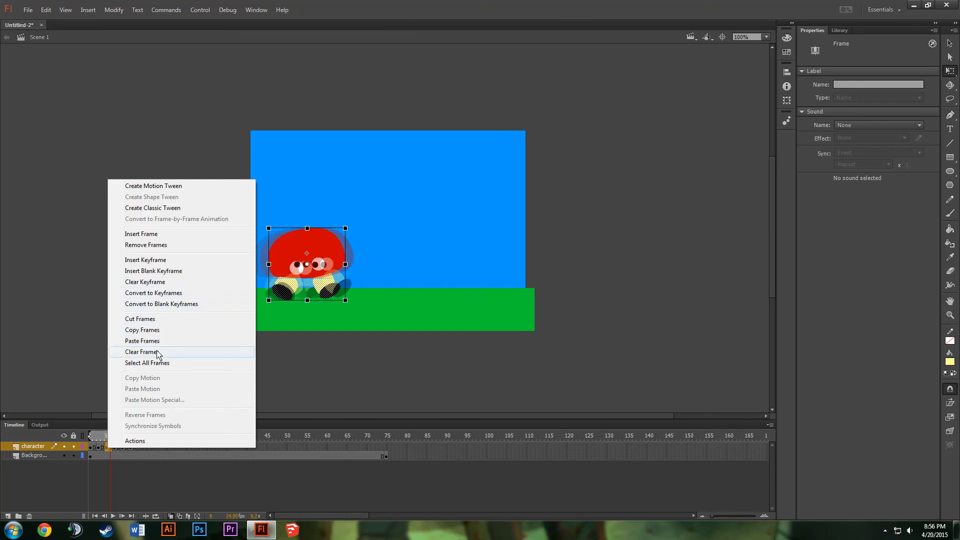
left_click(143, 330)
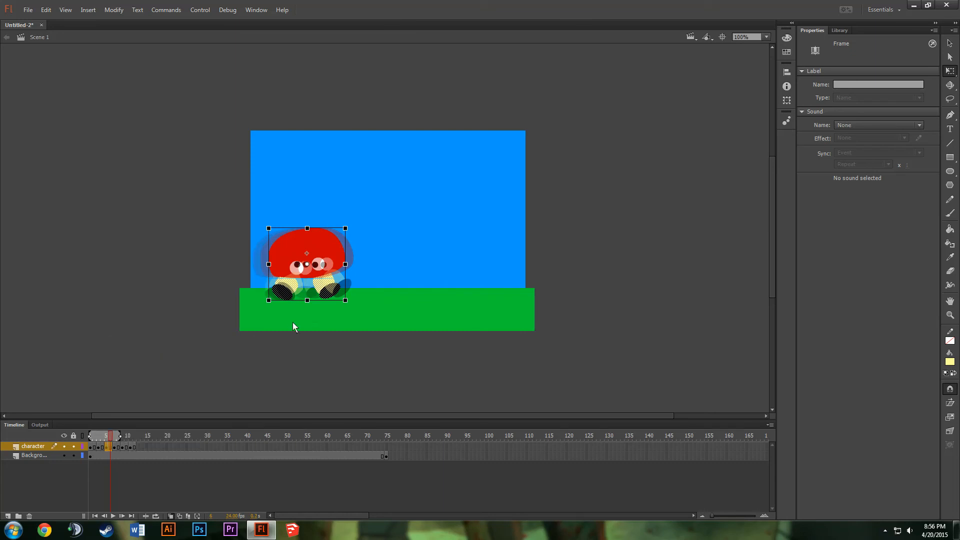
- Paste the copied frames at frame 13 of the character layer
left_click(139, 448)
right_click(139, 448)
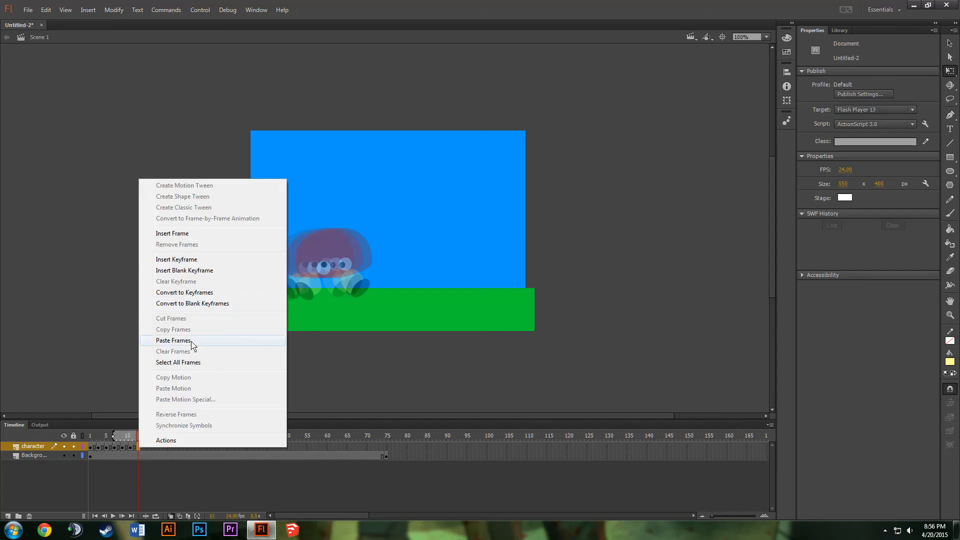
left_click(173, 341)
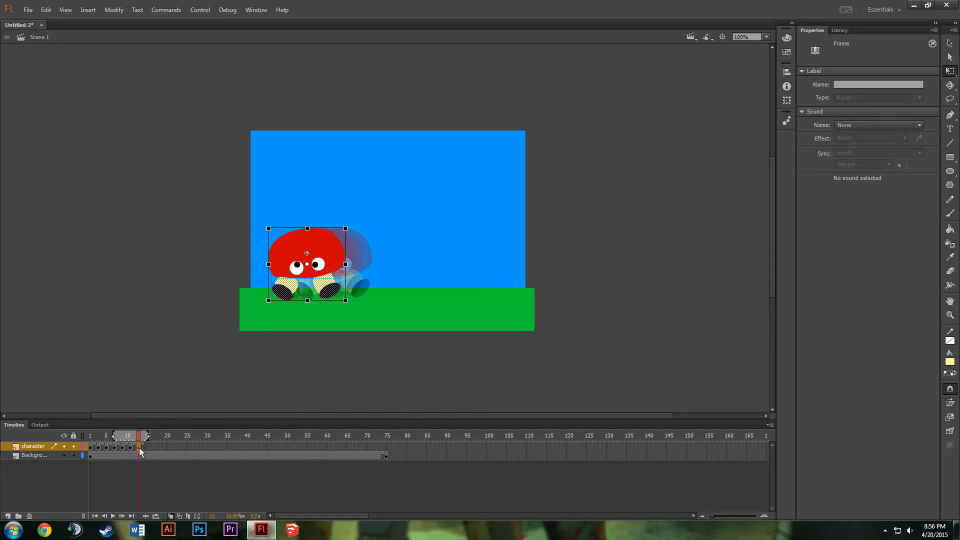
- Compare the pose in frame 13 with frame 5, turning off onion skinning for a clearer view
left_click(106, 446)
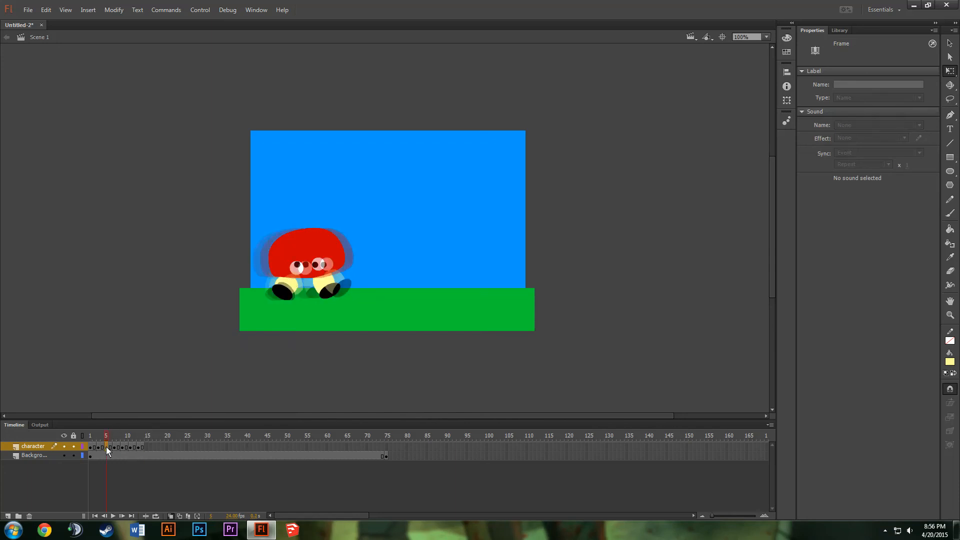
left_click(137, 447)
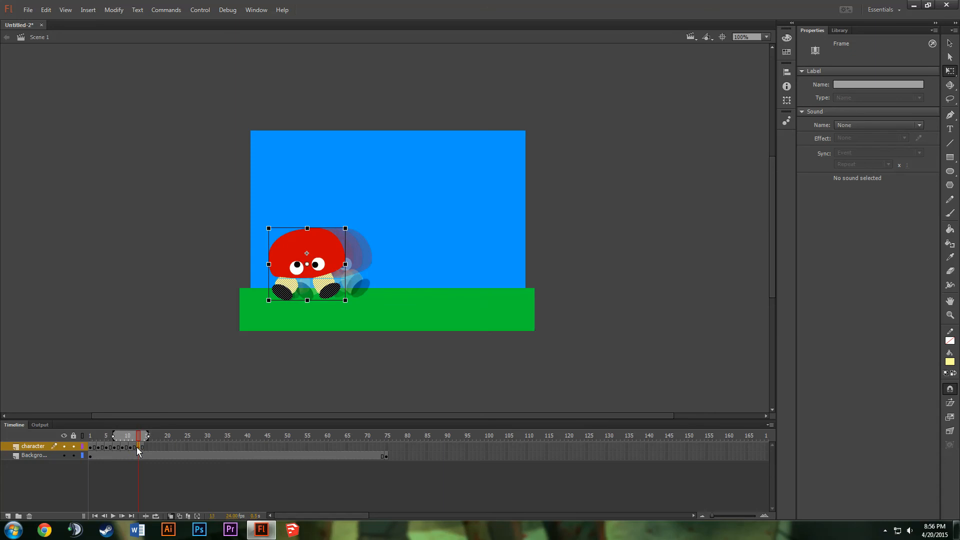
left_click(108, 450)
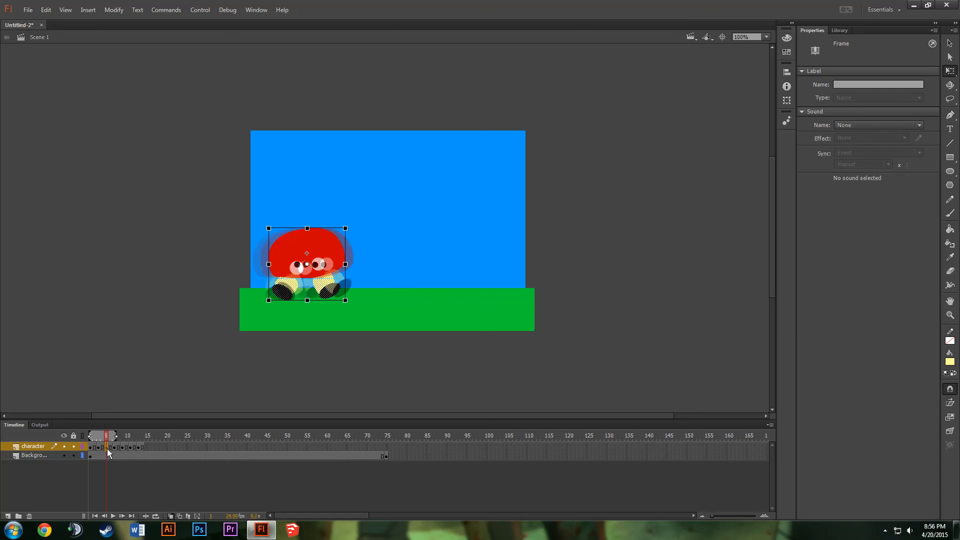
left_click(171, 517)
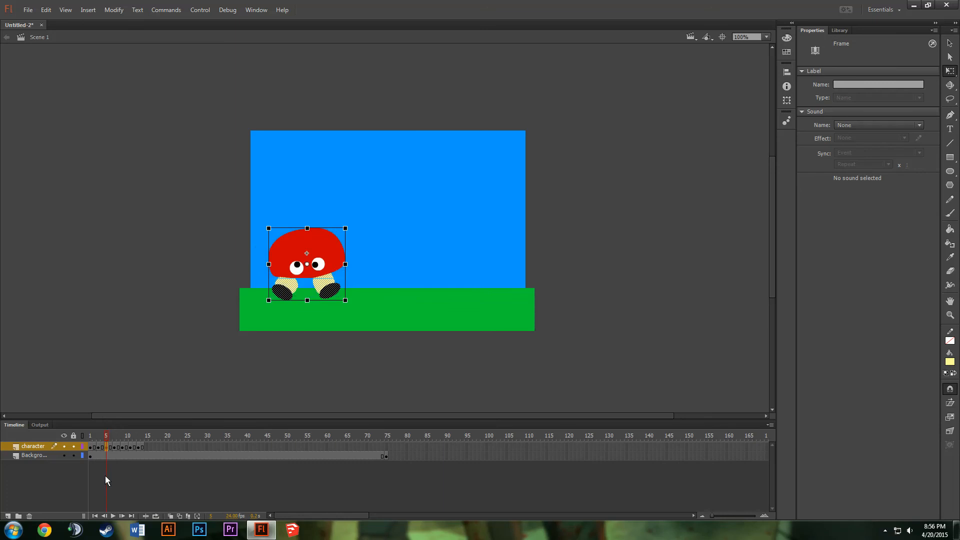
left_click(138, 449)
left_click(107, 447)
left_click(138, 448)
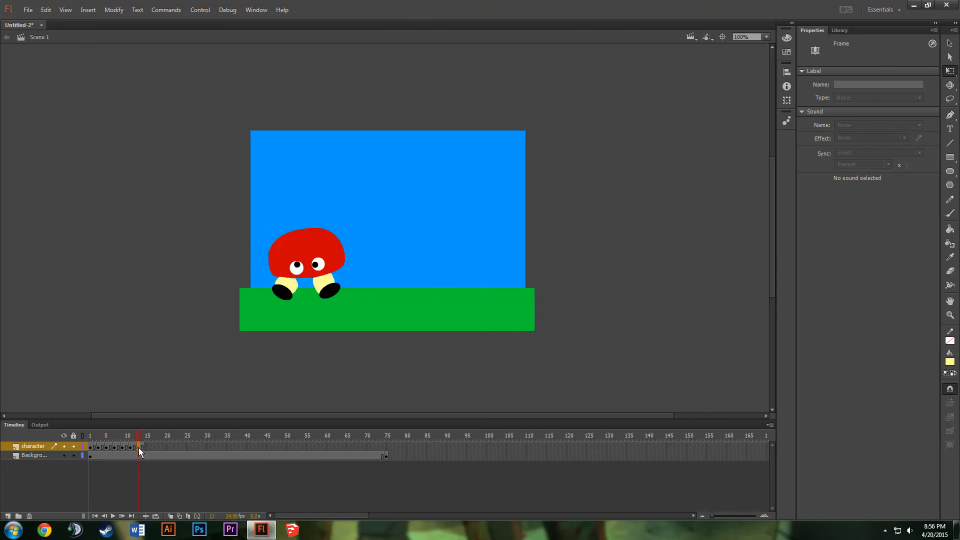
- Turn onion skinning back on and move the whole character in frame 13 right to about X 109
left_click(171, 516)
left_click(320, 253)
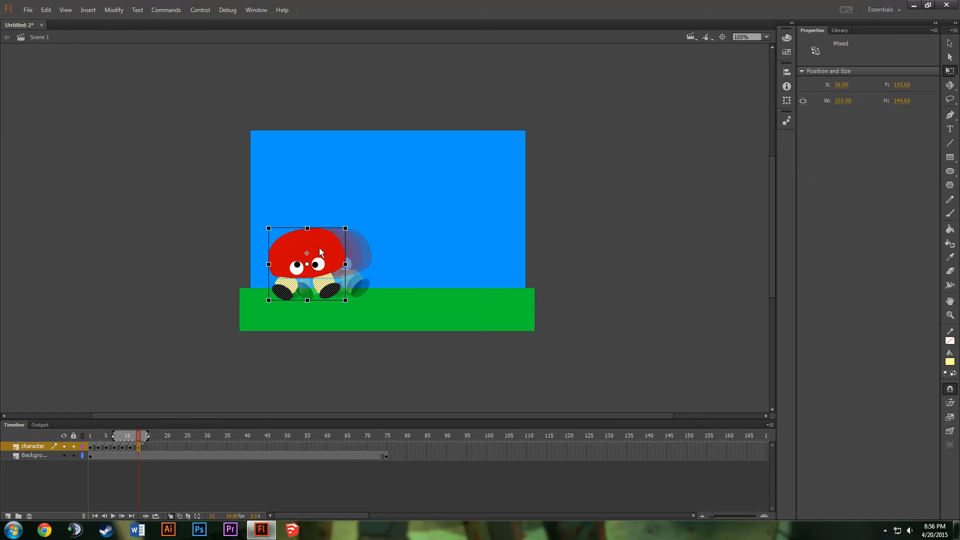
left_click_drag(320, 251, 350, 255)
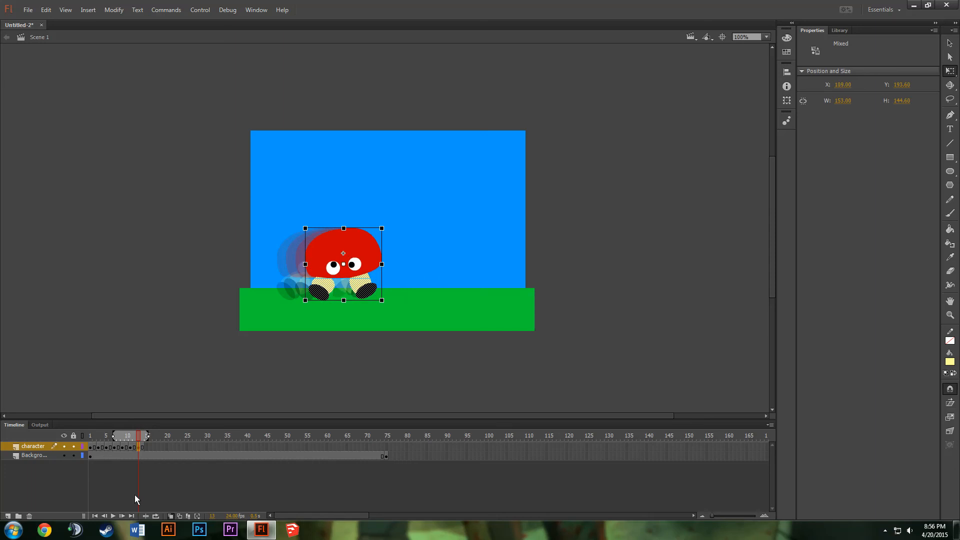
- Turn off onion skinning and compare the character's poses in frames 3, 5 and 13
left_click(171, 517)
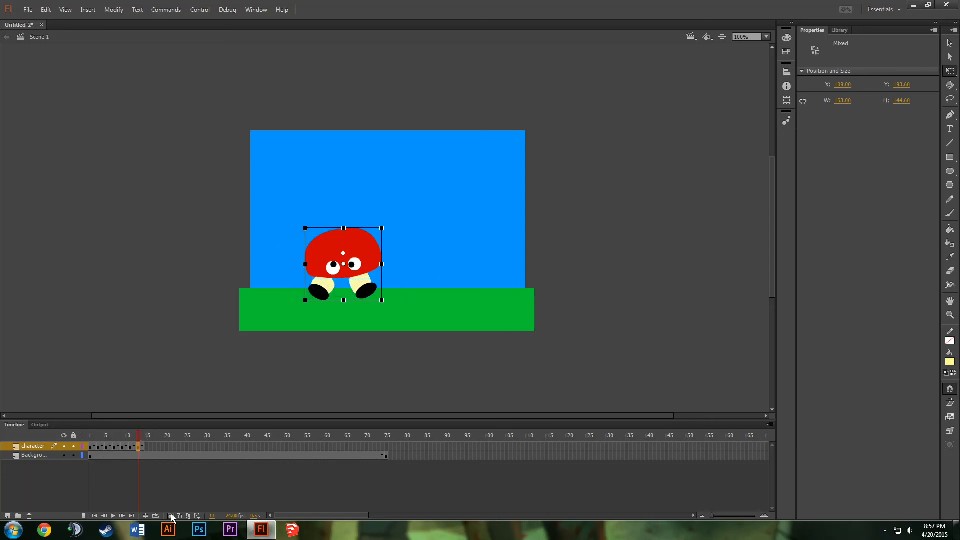
left_click(101, 448)
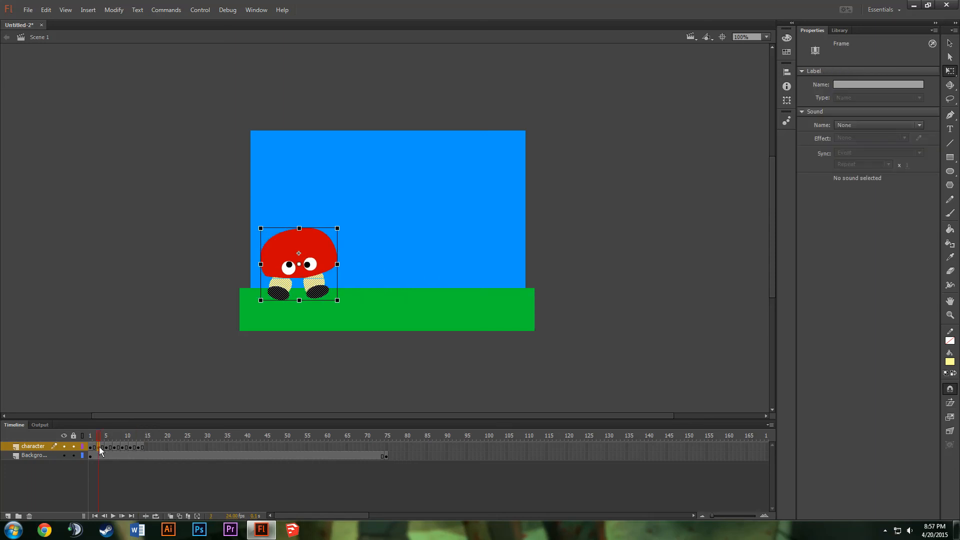
left_click(106, 448)
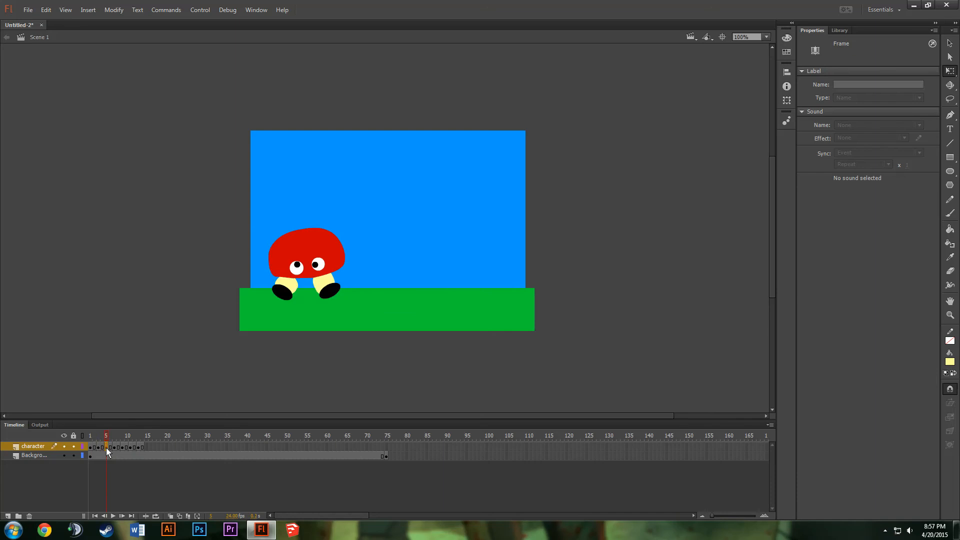
left_click(139, 447)
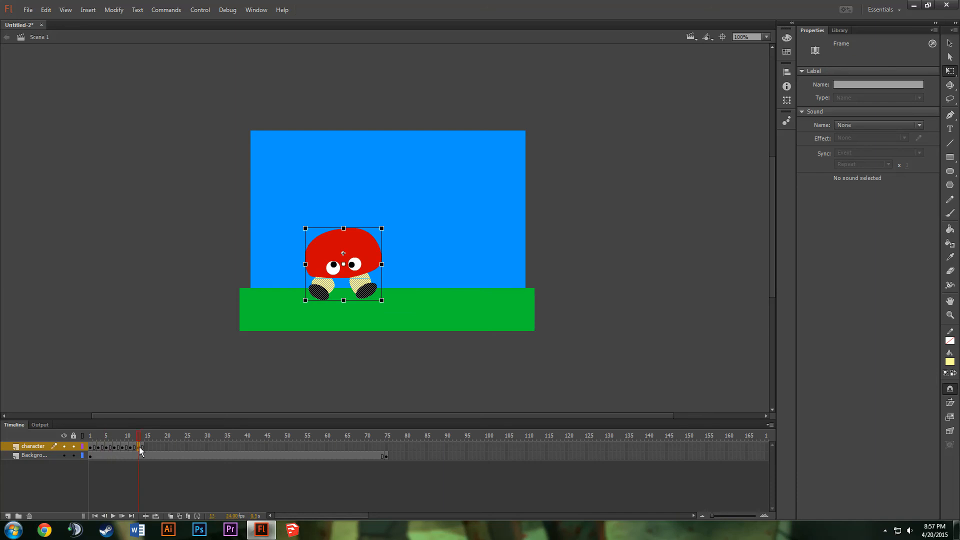
left_click(106, 447)
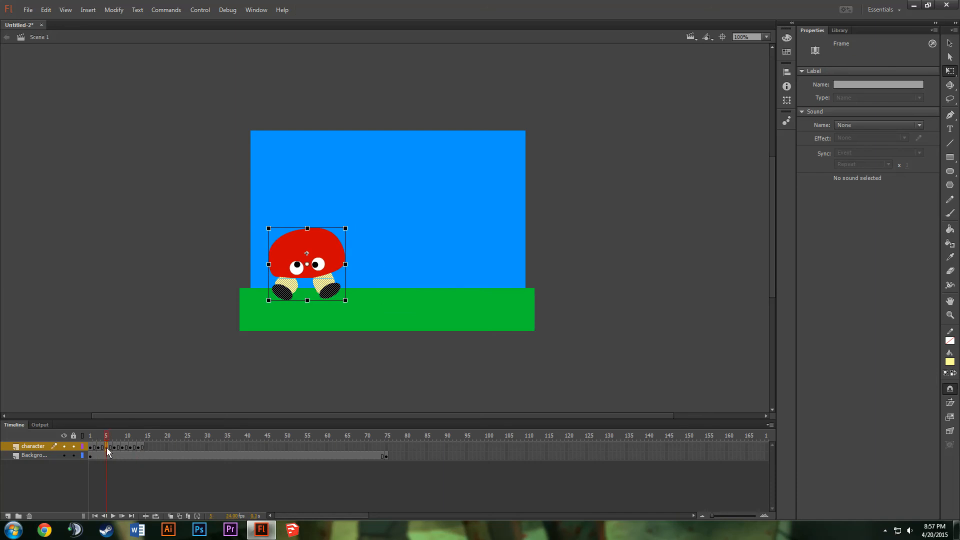
- Copy the pose from frames 3–4 to frame 15 and, with onion skinning on, move the character right to about X 130
left_click(98, 447)
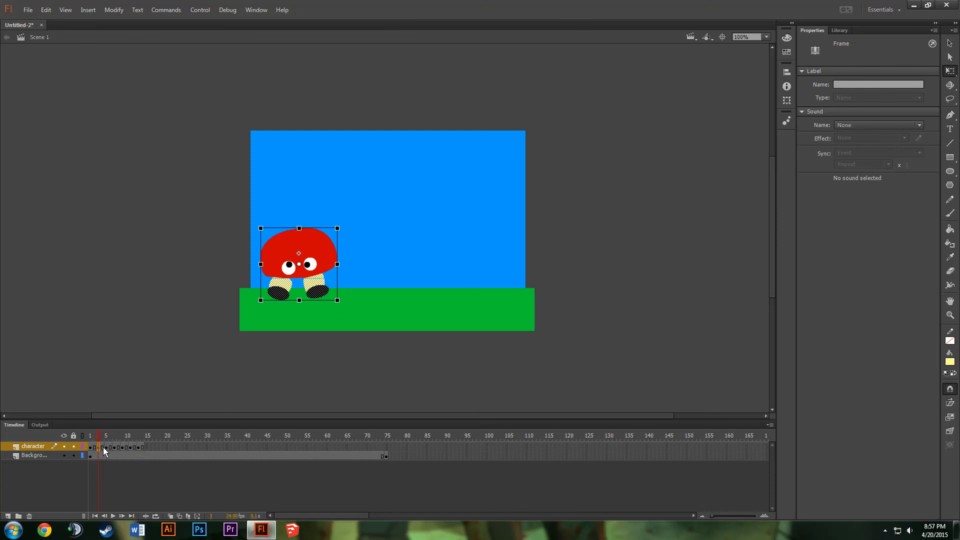
right_click(101, 447)
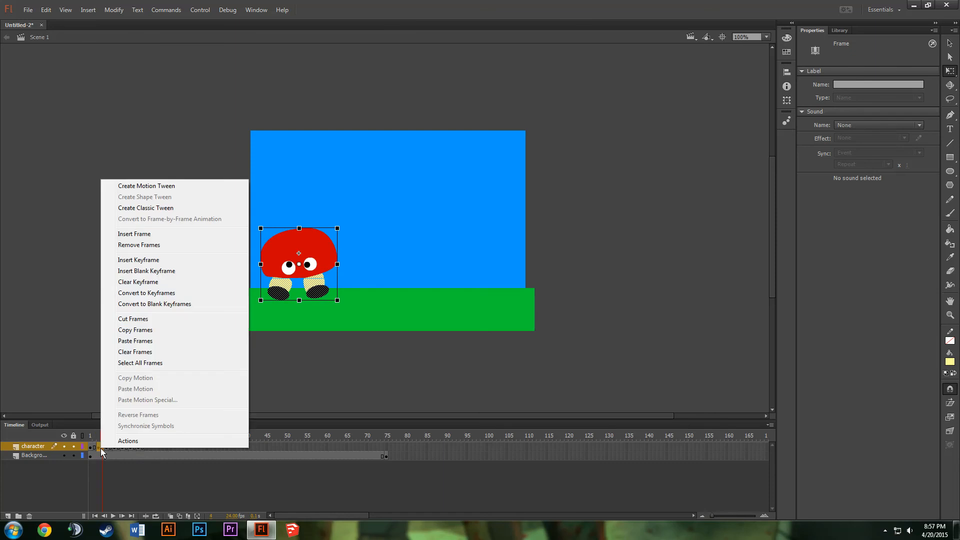
left_click(161, 332)
left_click(145, 448)
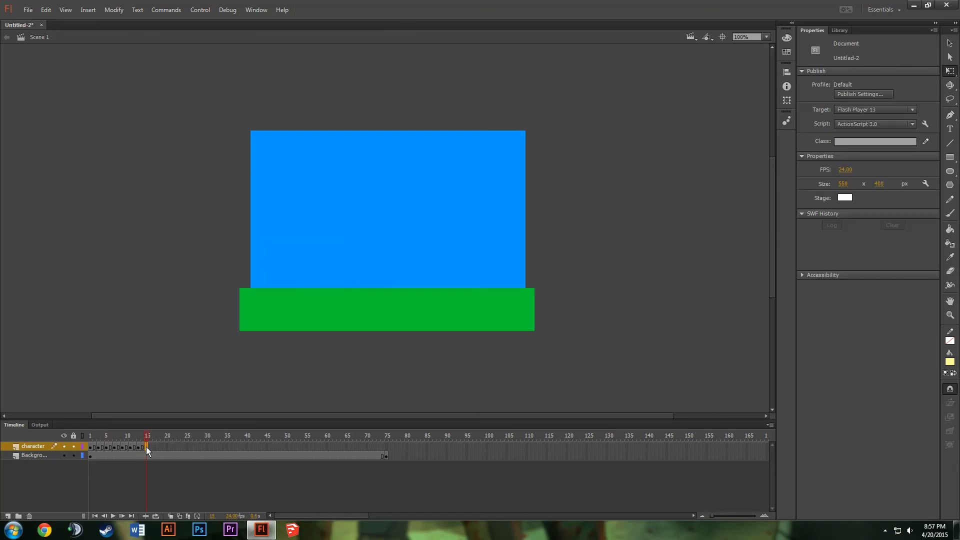
right_click(146, 447)
left_click(195, 340)
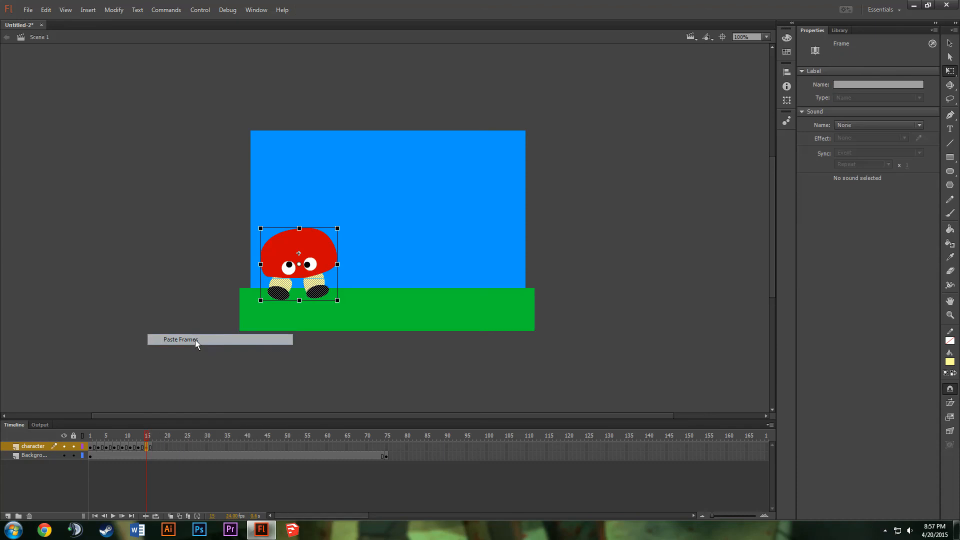
left_click(170, 517)
left_click_drag(286, 243, 341, 245)
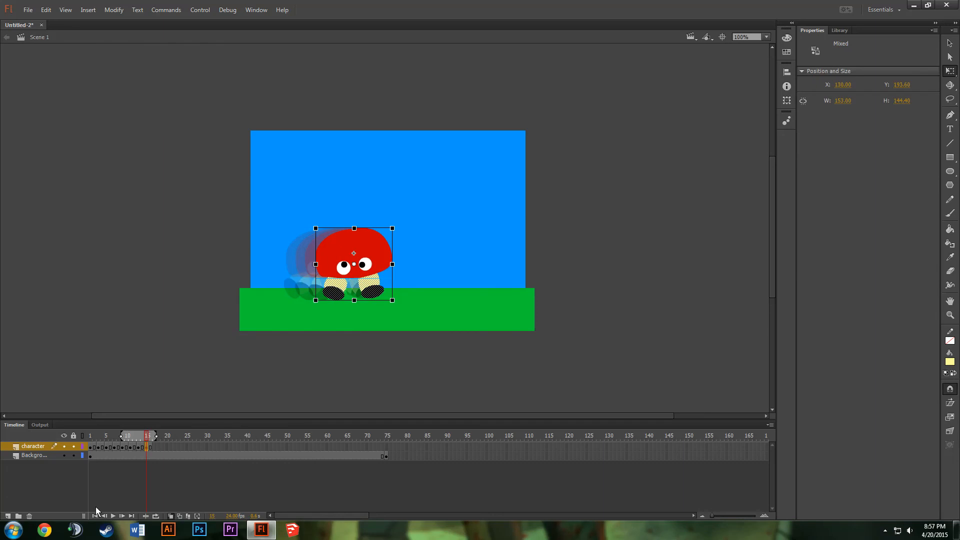
- Copy the starting pose from frames 1–2 to frame 17 and move the character right to about X 153
left_click(91, 448)
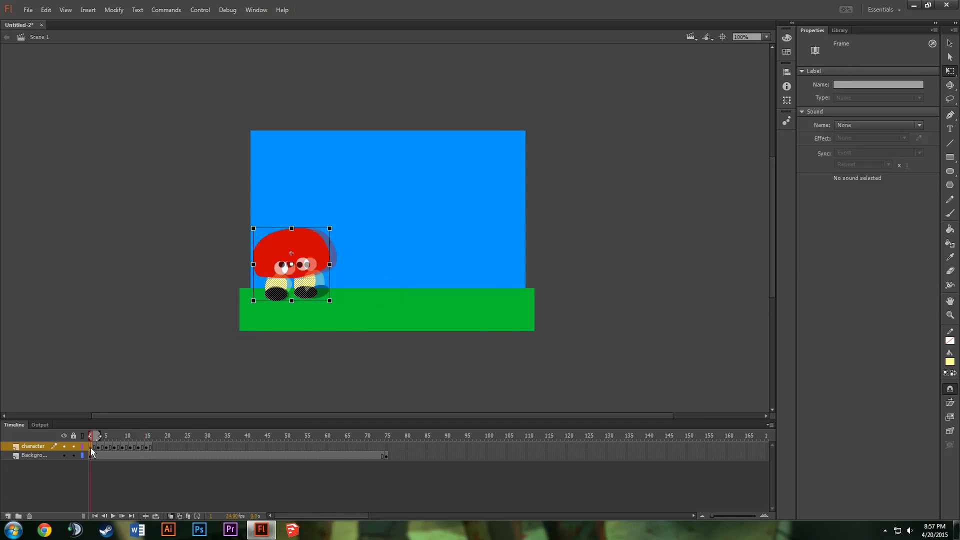
right_click(94, 449)
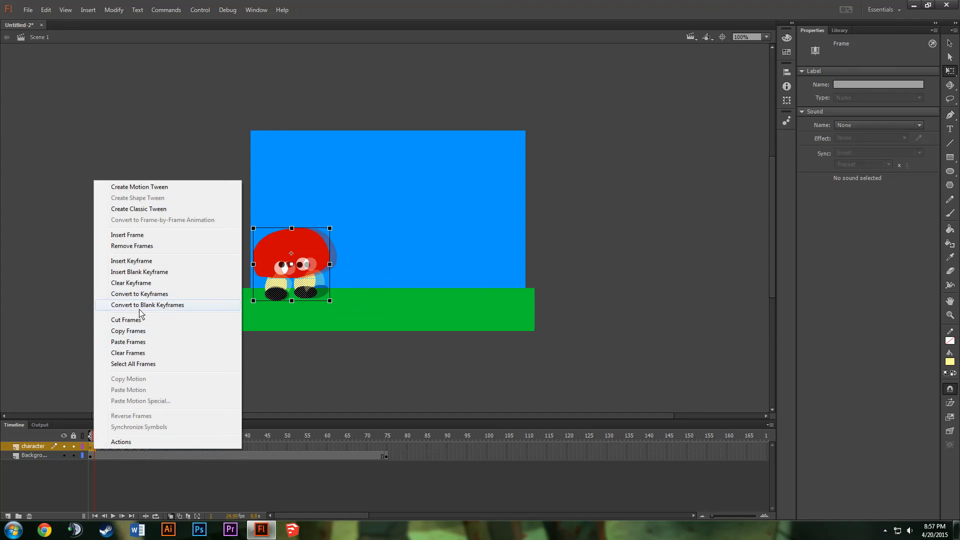
left_click(155, 337)
left_click(154, 446)
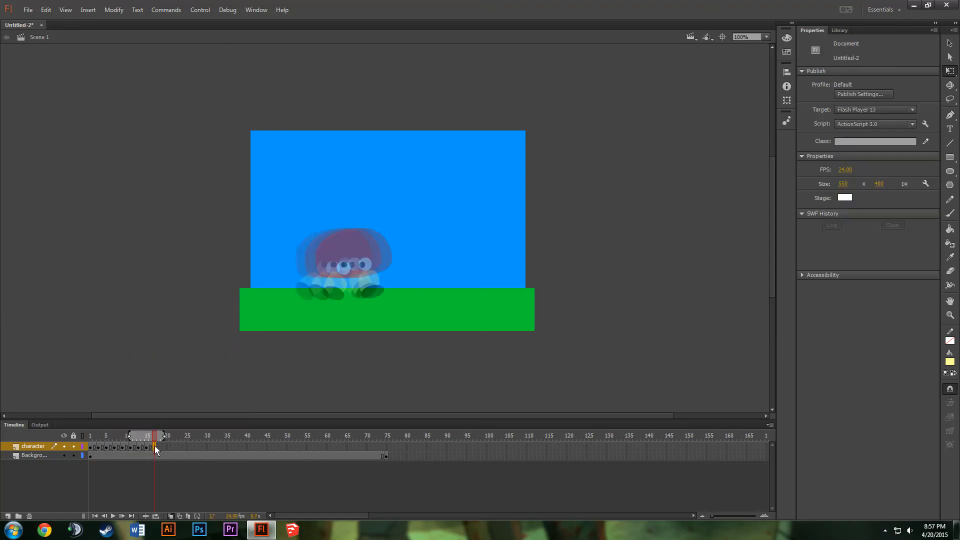
right_click(154, 445)
left_click(190, 338)
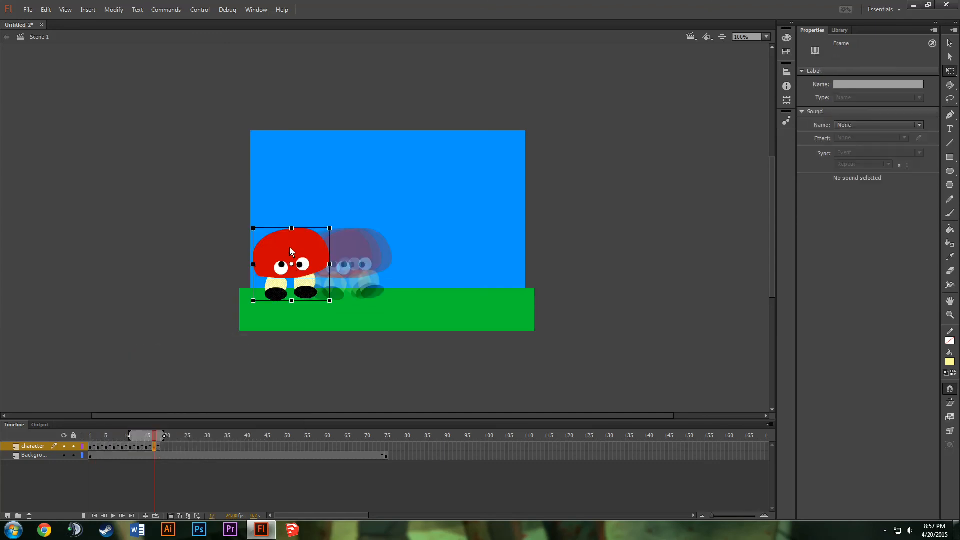
left_click_drag(281, 248, 353, 246)
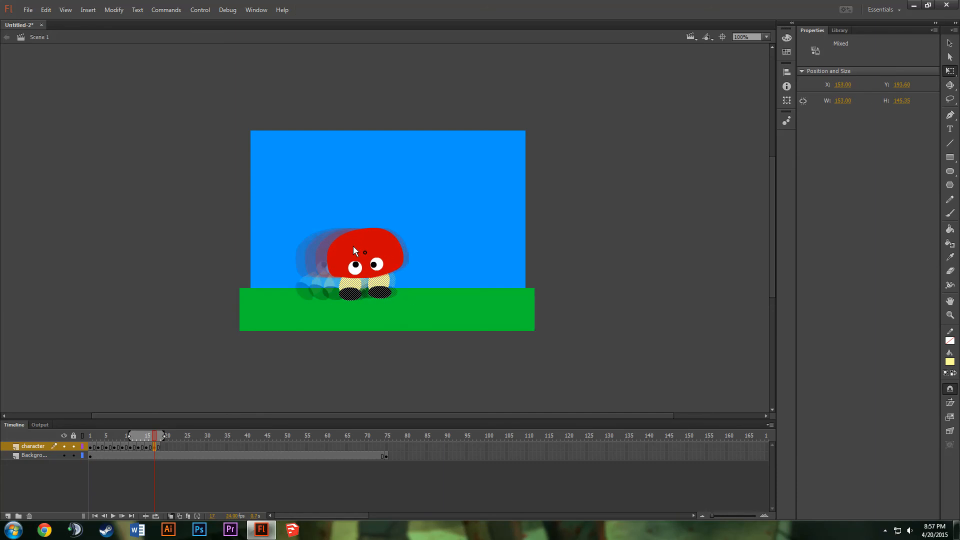
- Turn off onion skinning and preview the walk by scrubbing through the frames up to frame 18
left_click(150, 435)
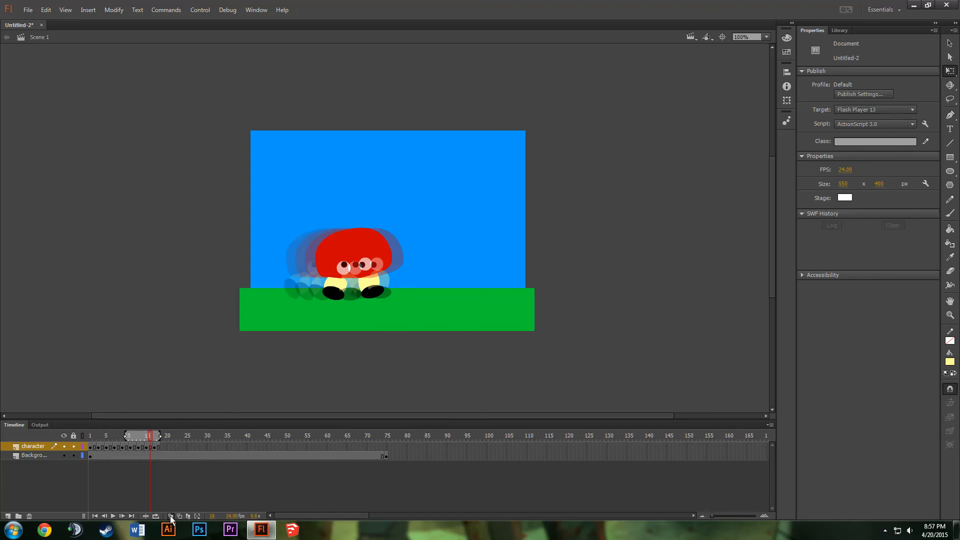
left_click(155, 516)
left_click(111, 435)
left_click_drag(111, 434, 160, 438)
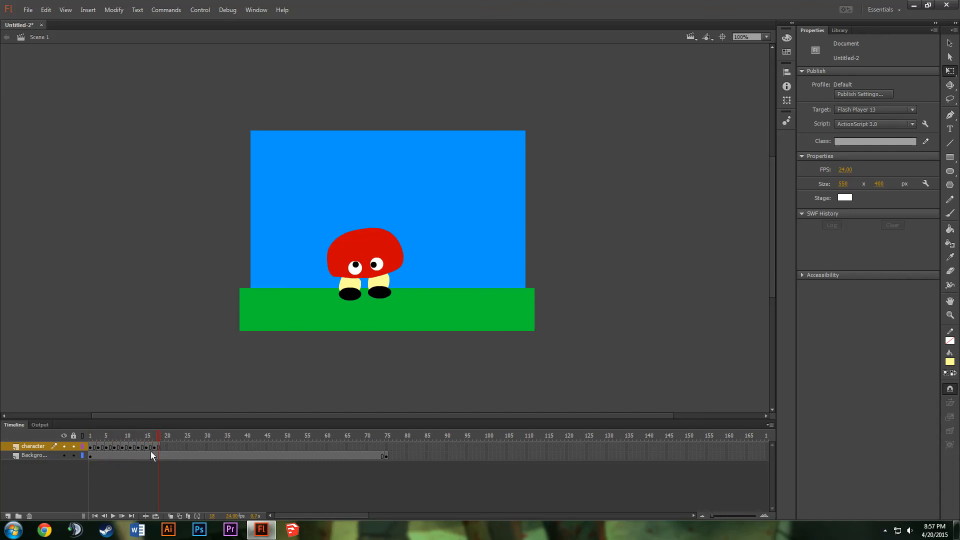
- Copy frames 1 to 18 of the character layer and paste them at frame 19
left_click(160, 447)
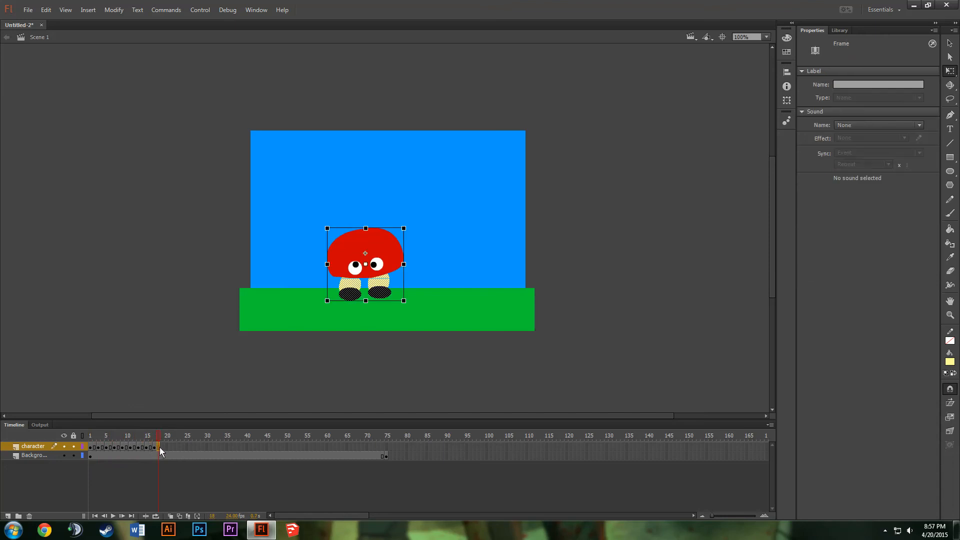
left_click(90, 447, "shift")
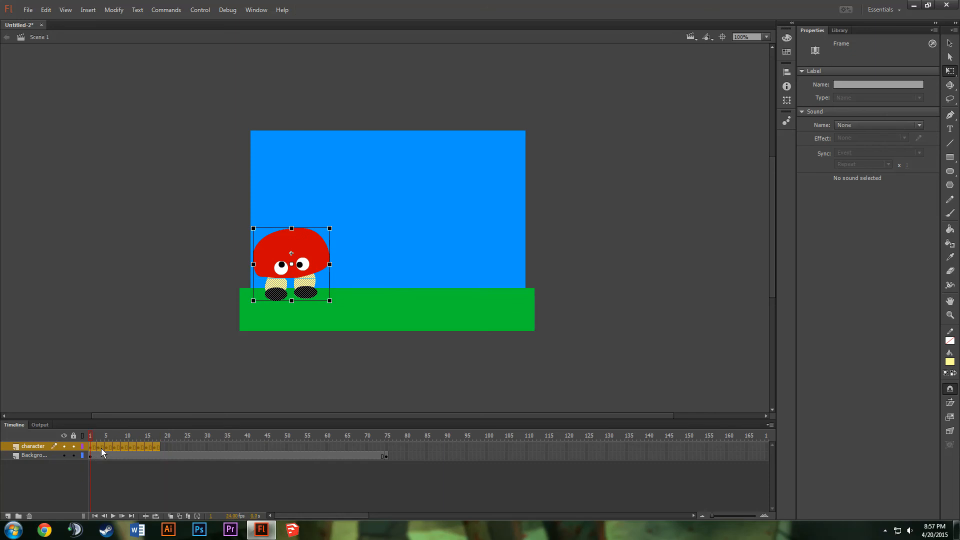
right_click(101, 447)
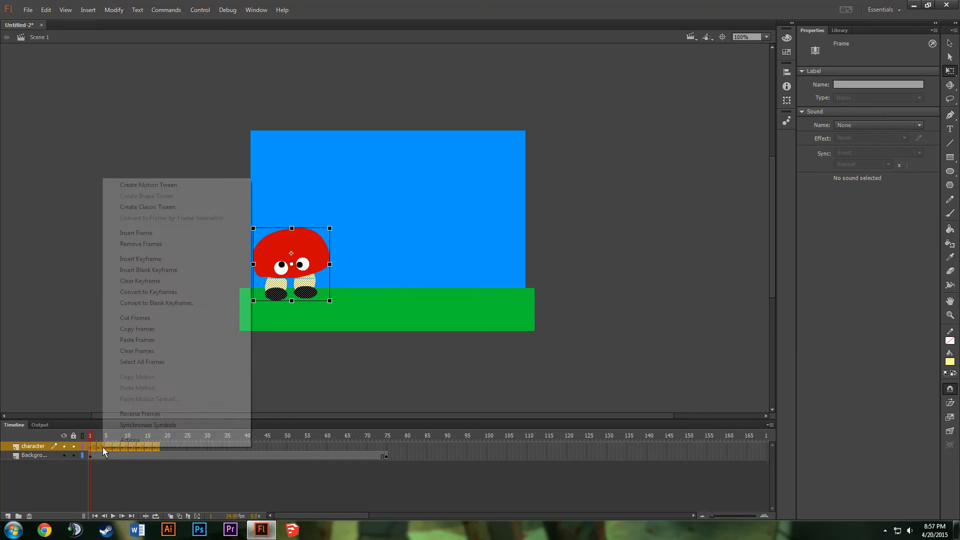
left_click(161, 329)
left_click(163, 447)
right_click(163, 445)
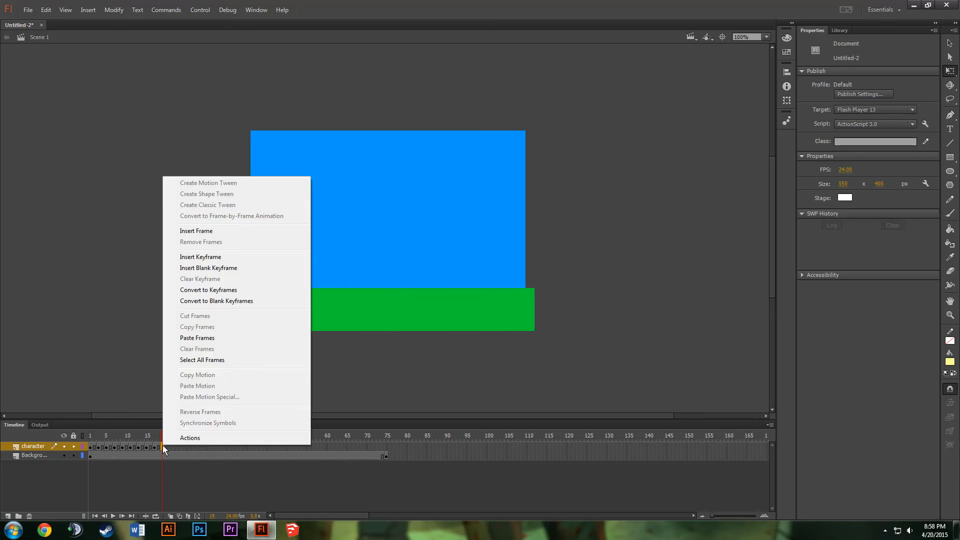
left_click(211, 339)
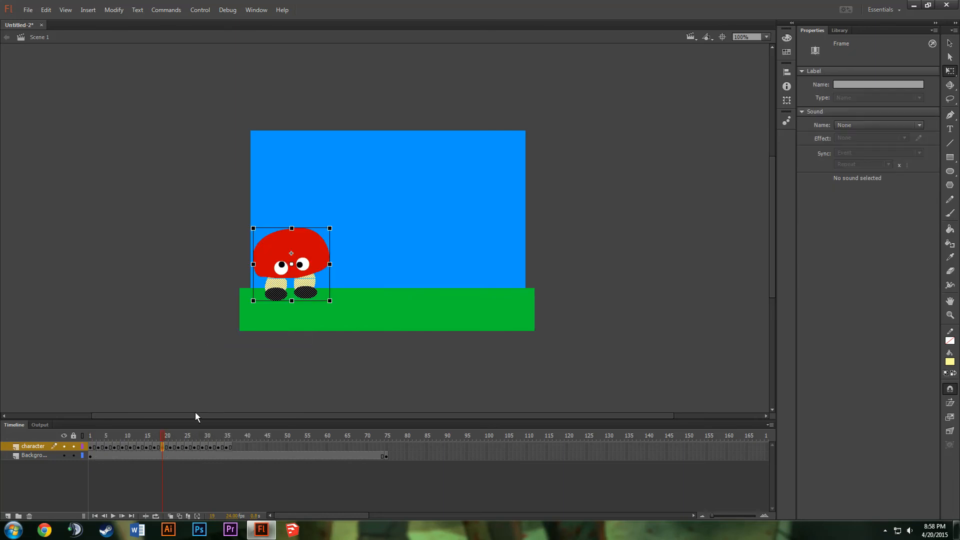
- Check where the pasted walk cycle begins and highlight its frames from 19 to 36
mouse_move(159, 436)
left_mouse_down()
mouse_move(94, 439)
mouse_move(182, 441)
mouse_move(160, 445)
left_mouse_up()
left_click(163, 448)
left_click(229, 446, "shift")
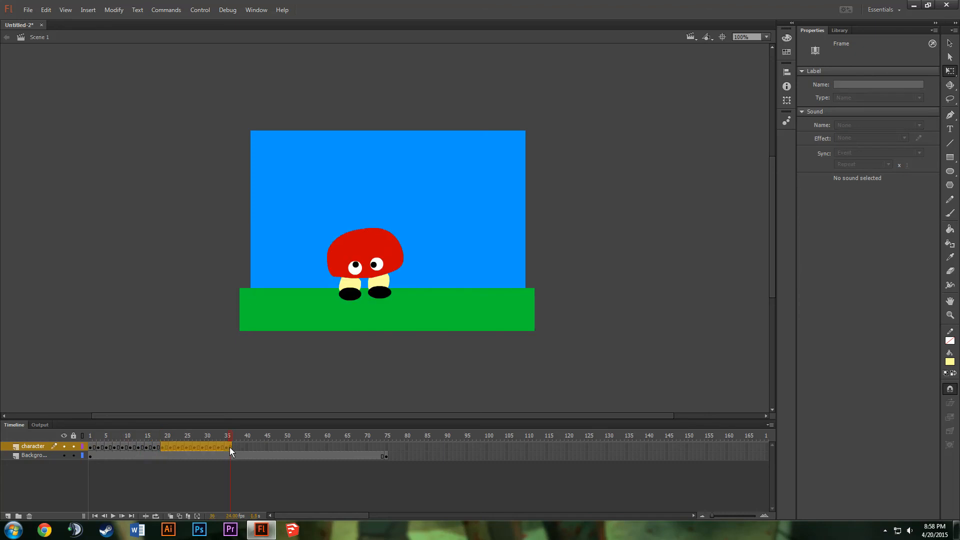
left_click(170, 486)
- Turn on onion skinning and move the character right in frame 19 to about X 174 and in frame 21 to about X 195
left_click(162, 446)
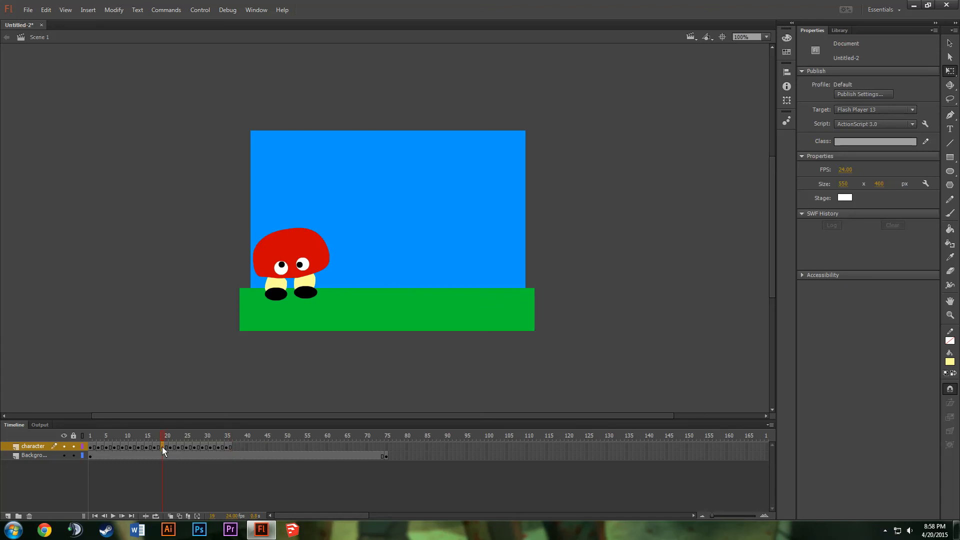
left_click(170, 516)
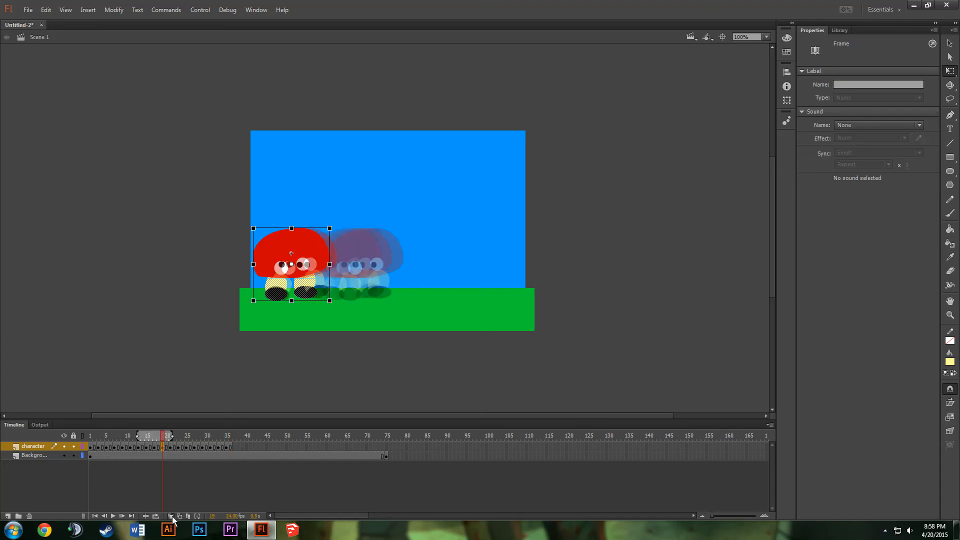
left_click_drag(310, 244, 392, 241)
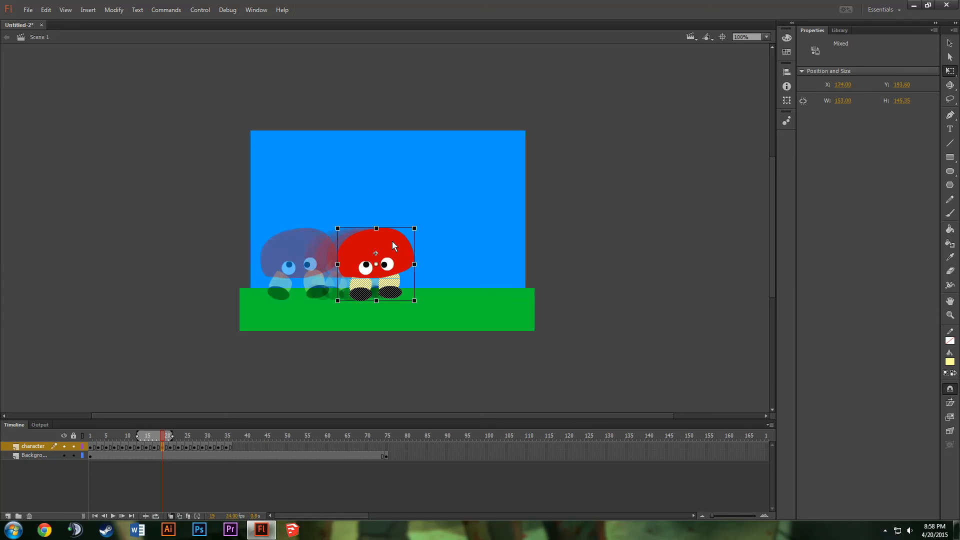
left_click(170, 447)
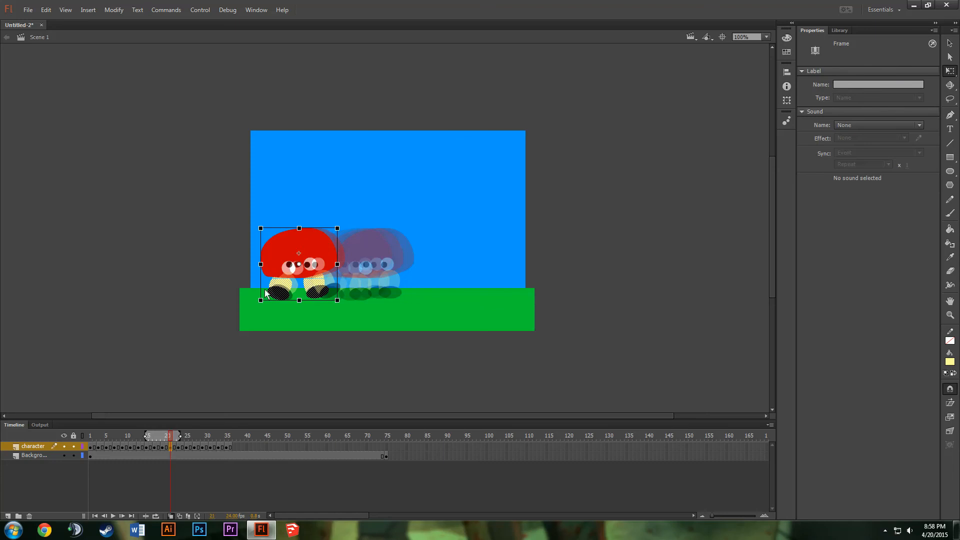
left_click_drag(278, 247, 365, 246)
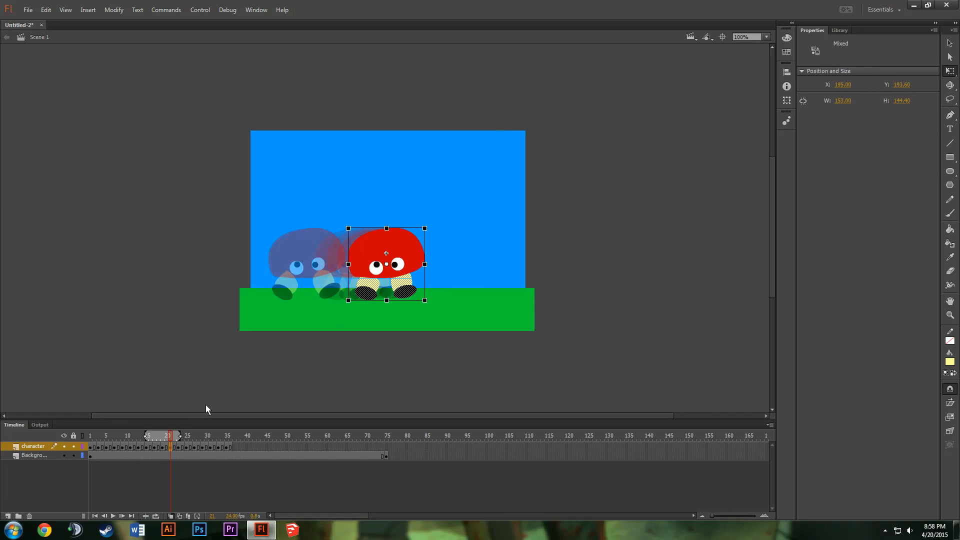
- Move the character in frame 23 right, just ahead of frame 21's pose, and in frame 25 to about X 235
left_click(179, 446)
left_click_drag(295, 253, 378, 256)
left_click(188, 448)
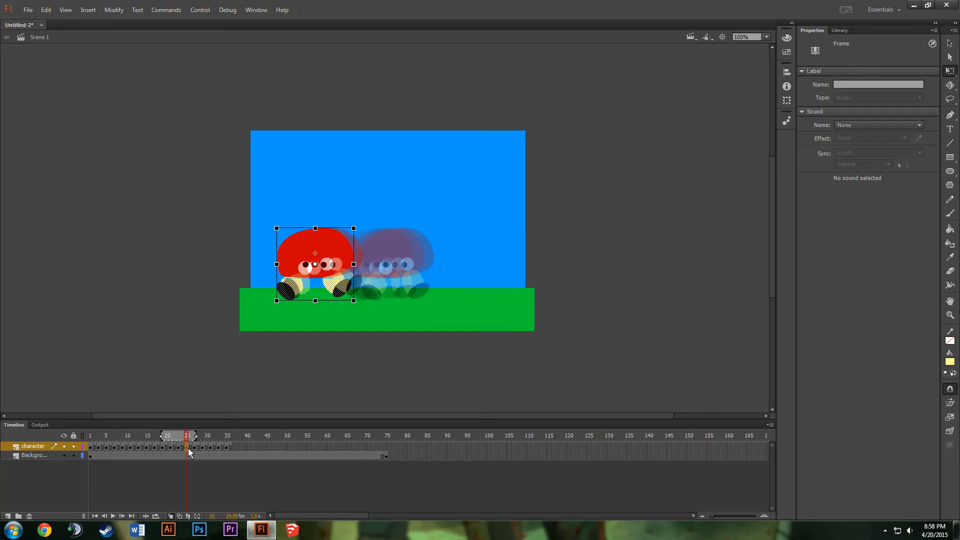
left_click_drag(295, 248, 387, 247)
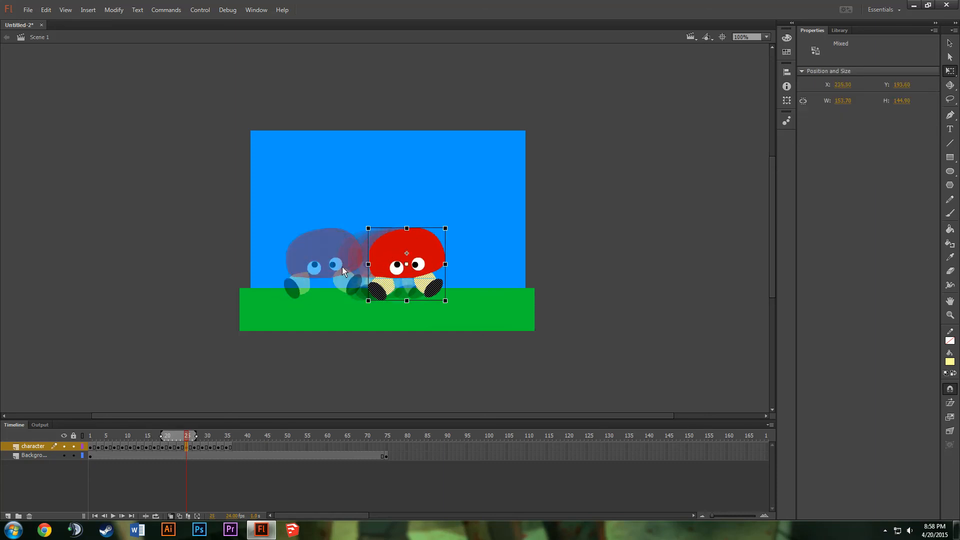
- Move the character right in frame 27 to about X 253 and in frame 29 to about X 278
left_click(194, 448)
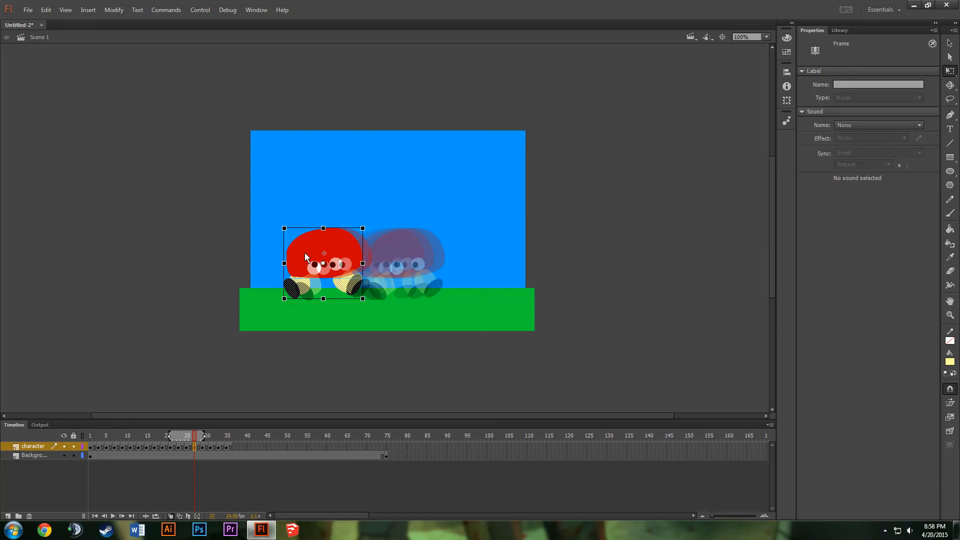
left_click_drag(306, 255, 398, 260)
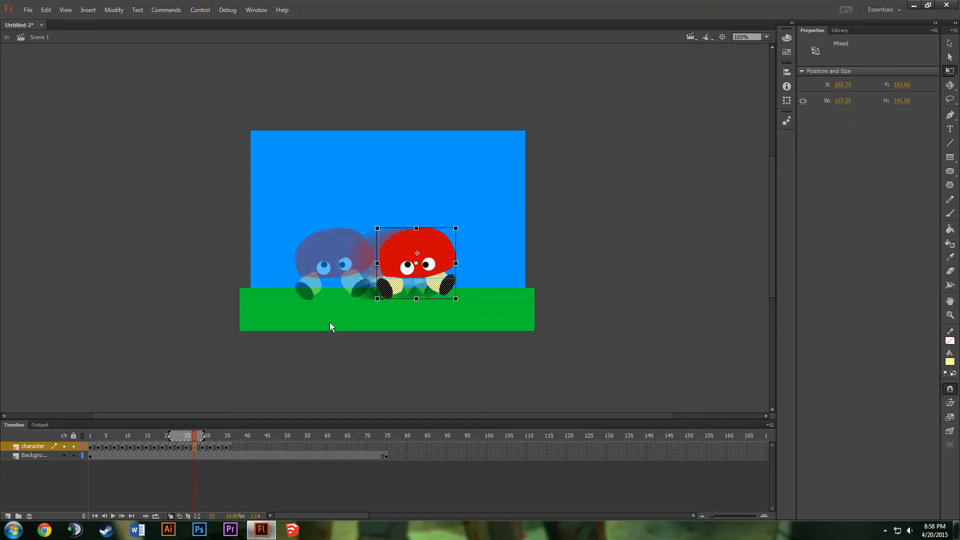
left_click(203, 446)
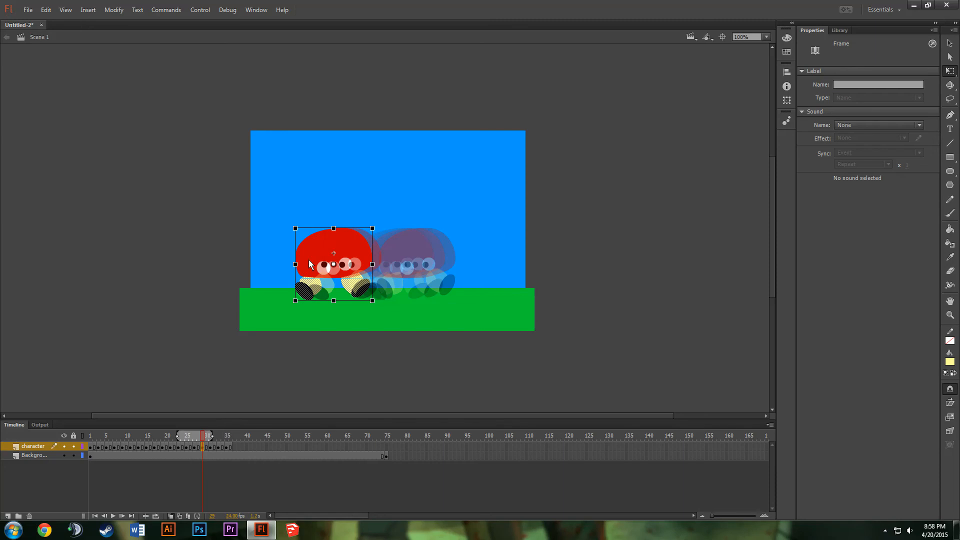
left_click_drag(316, 251, 407, 253)
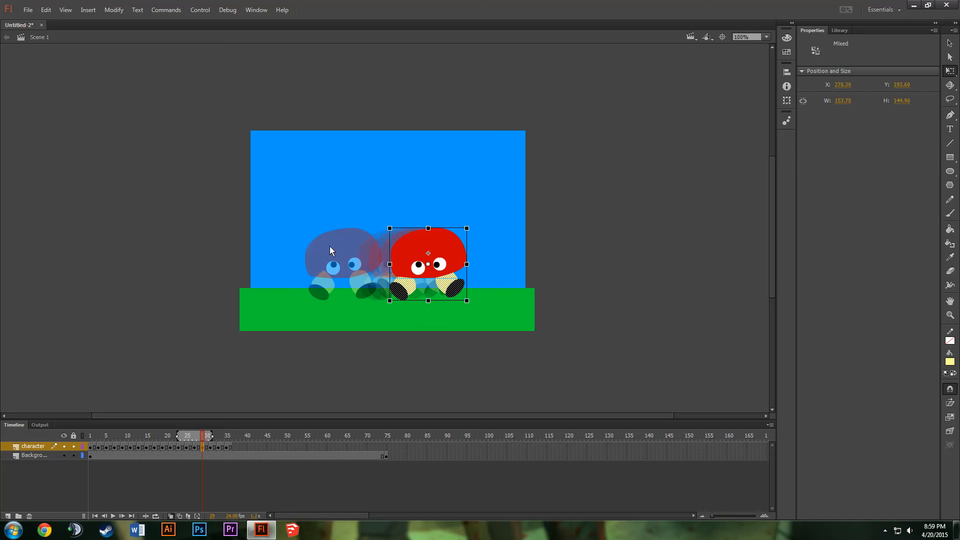
- Move the character right in frame 31 to about X 298 and in frame 33 to about X 319
left_click(210, 449)
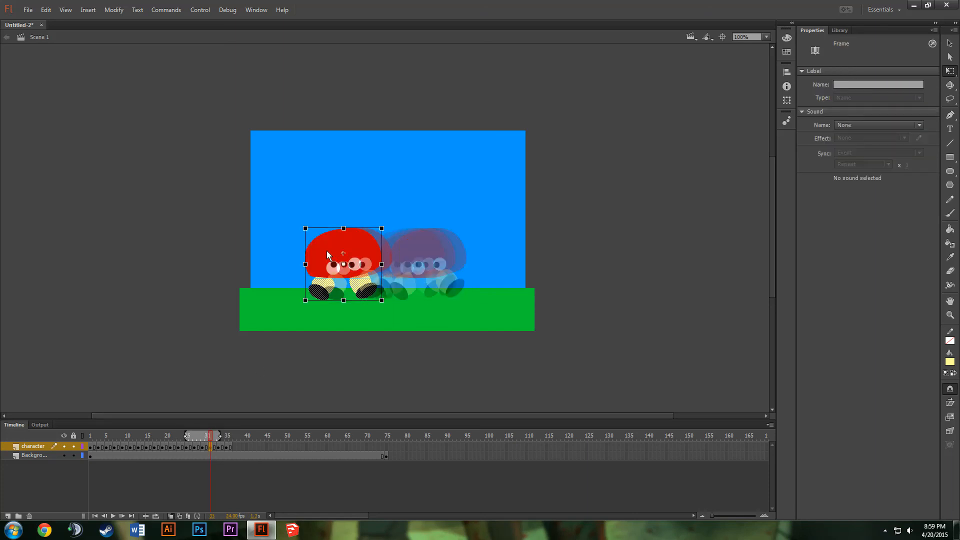
left_click_drag(326, 251, 420, 250)
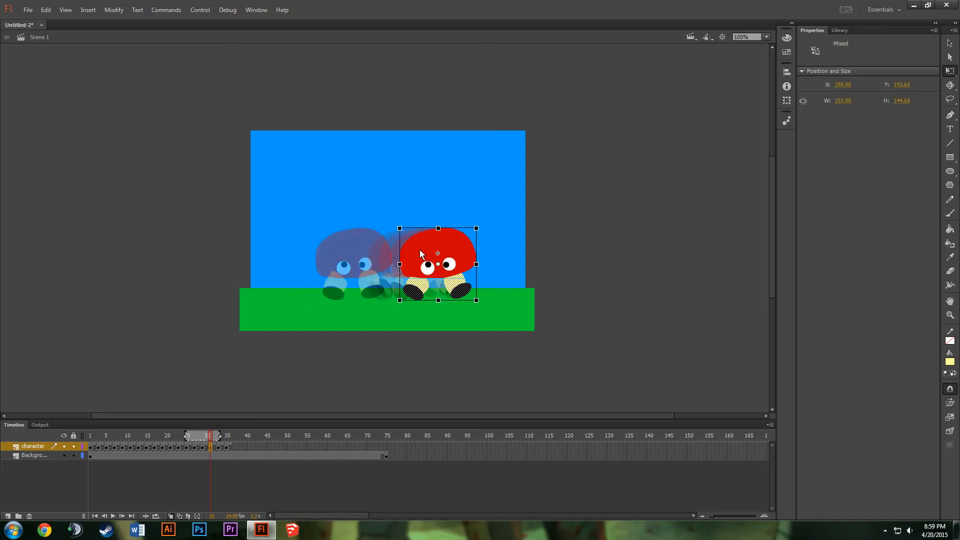
left_click(218, 449)
left_click_drag(342, 254, 437, 259)
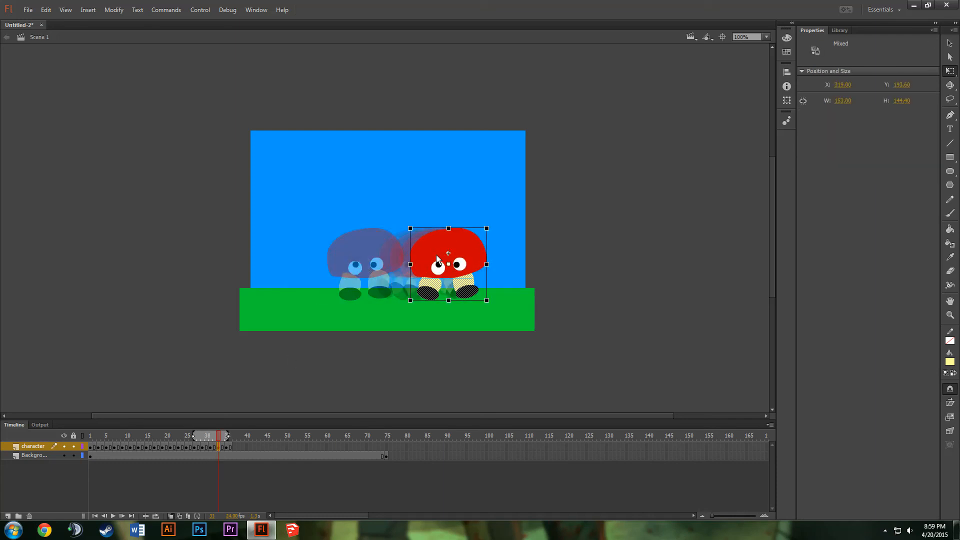
- Move the character in frame 35 right to about X 346 and turn off onion skinning
left_click(226, 447)
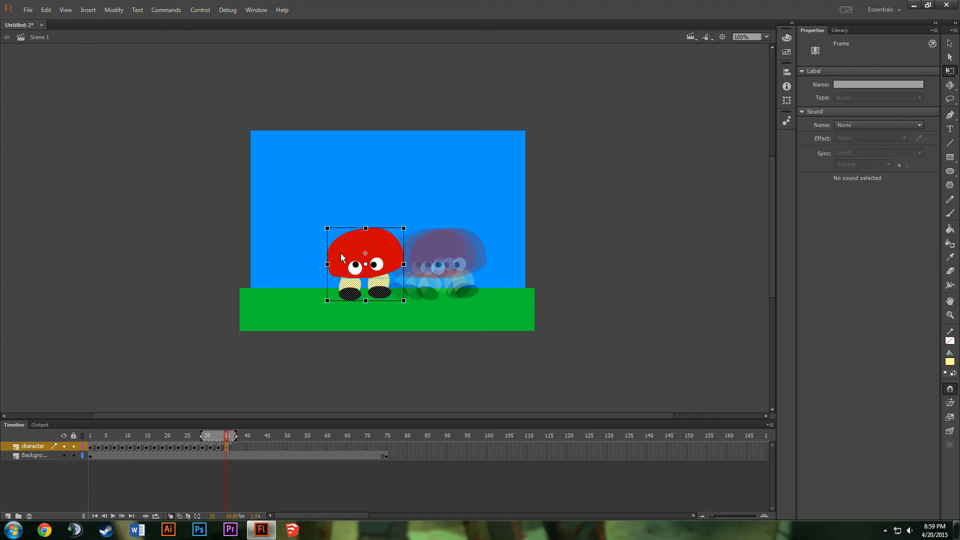
left_click_drag(341, 258, 437, 255)
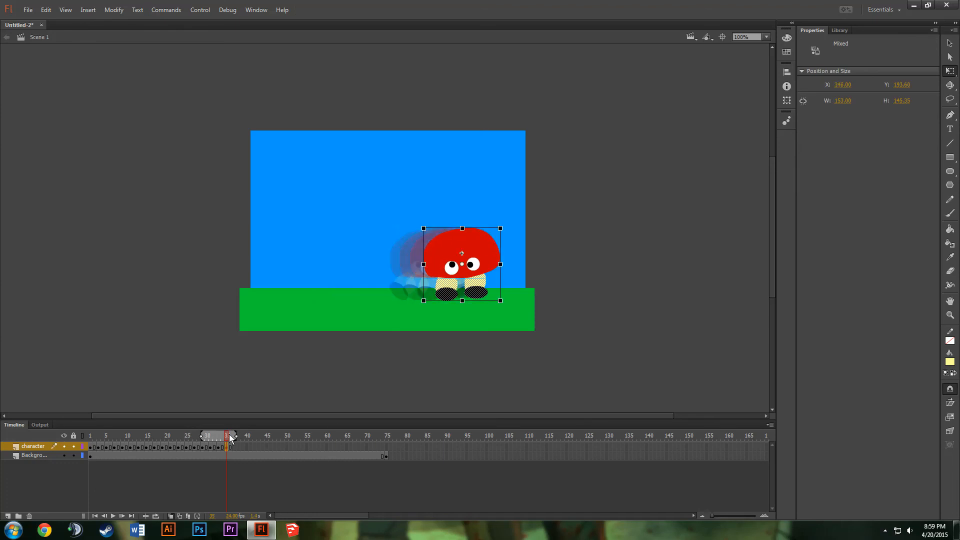
left_click(170, 516)
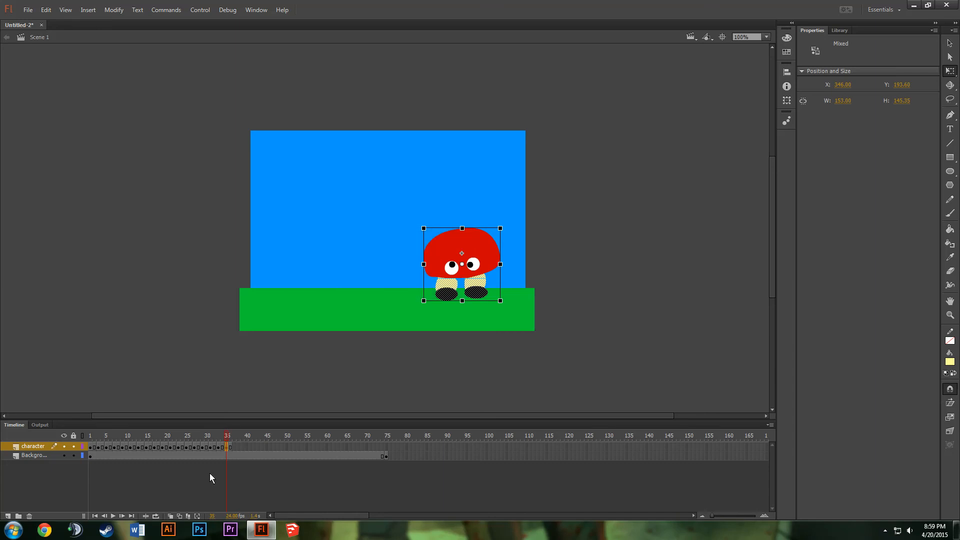
- Remove frames 37 to 75 from the Background layer, then test the movie and close the preview
mouse_move(231, 438)
left_mouse_down()
mouse_move(81, 447)
mouse_move(241, 440)
mouse_move(91, 447)
mouse_move(236, 440)
mouse_move(220, 442)
left_mouse_up()
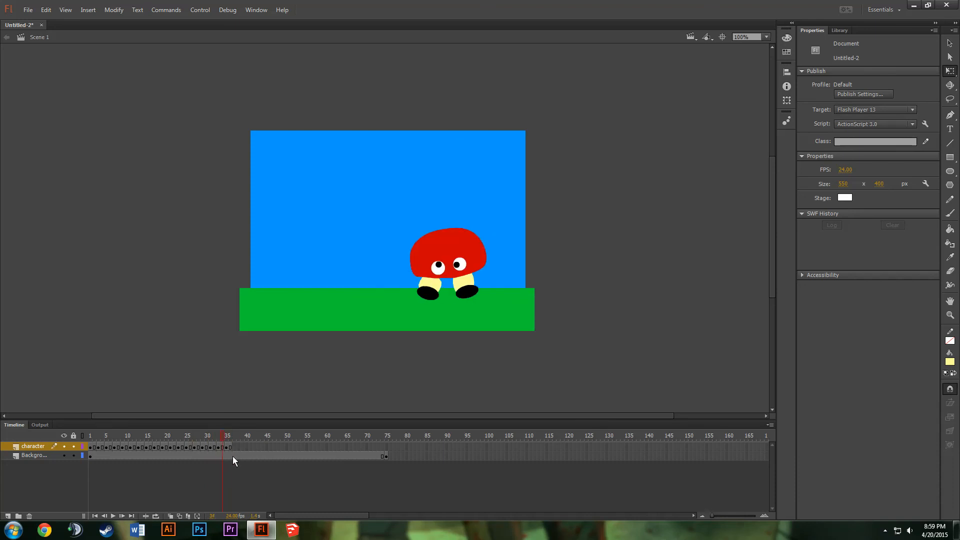
left_click(233, 456)
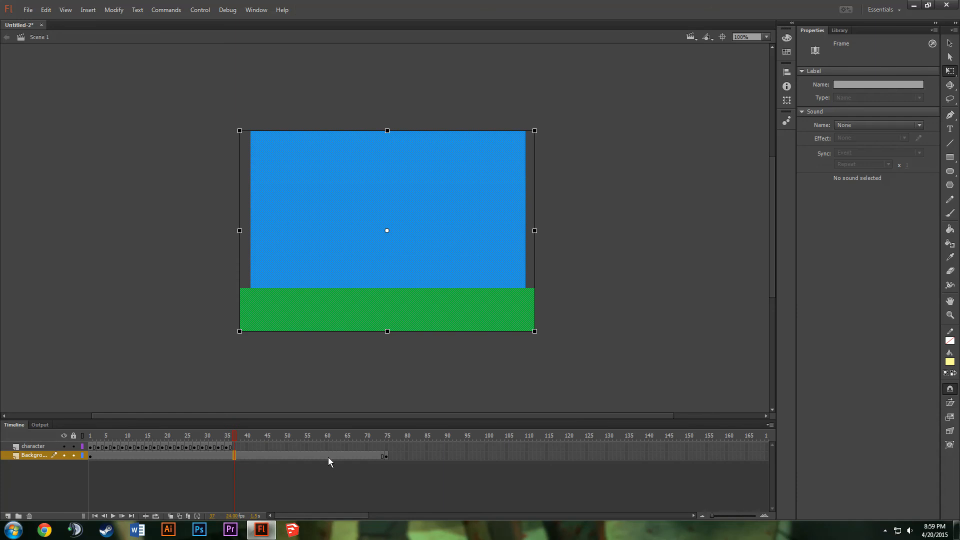
left_click(385, 456, "shift")
right_click(365, 455)
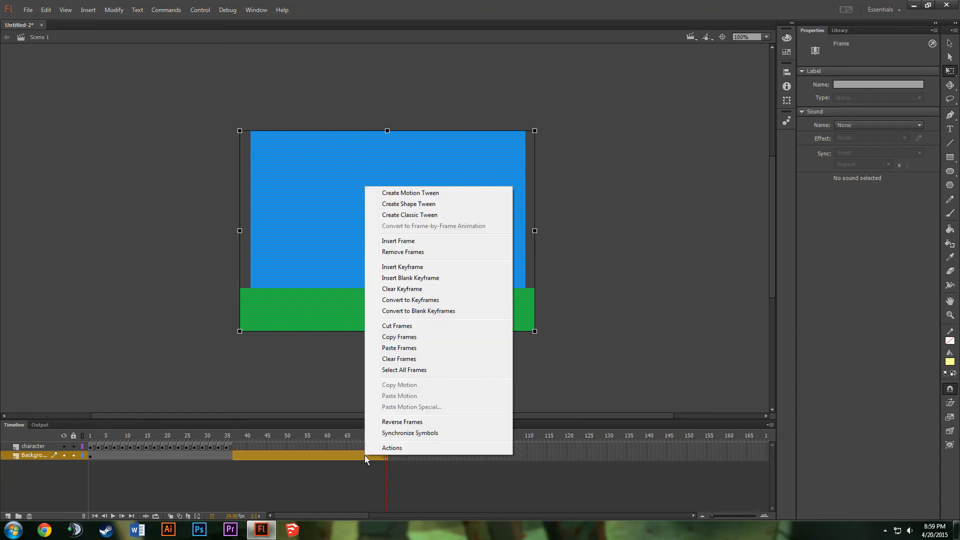
left_click(413, 253)
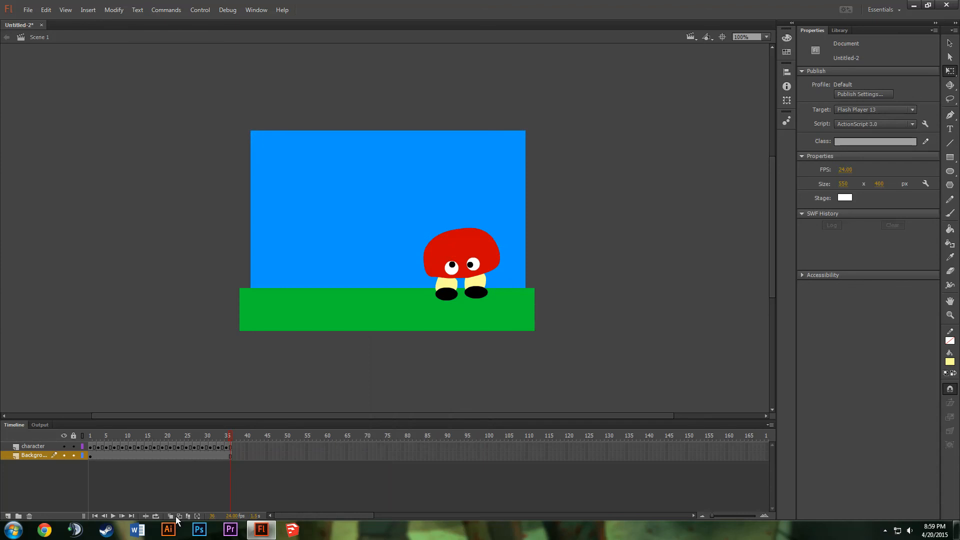
key("ctrl+Return")
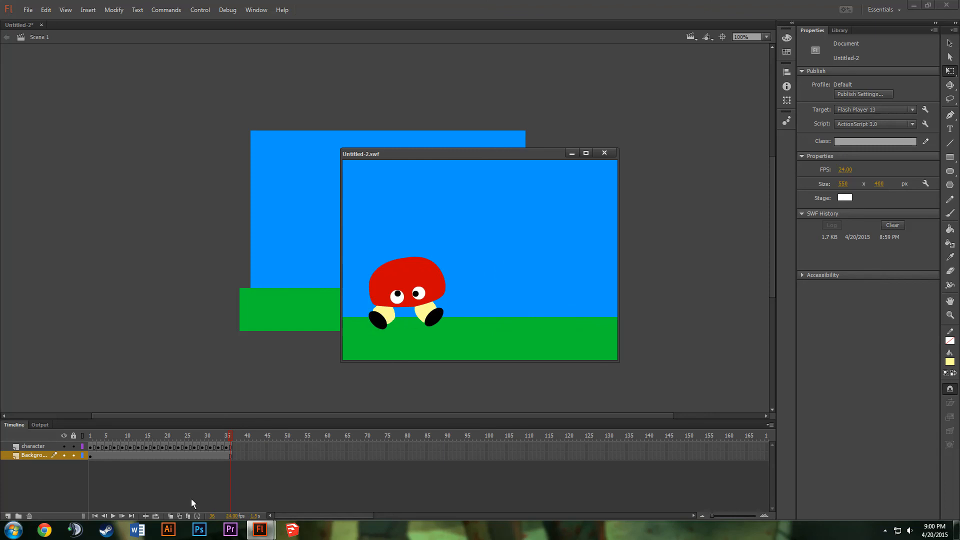
left_click(603, 153)
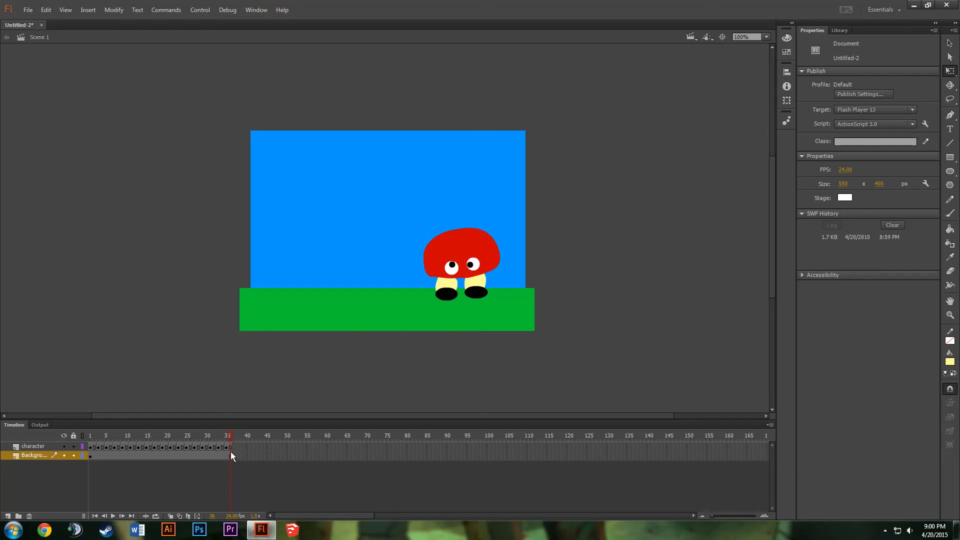
- Turn on onion skinning through frame 36 and move the character in frame 3 left to about X 7
left_click(99, 447)
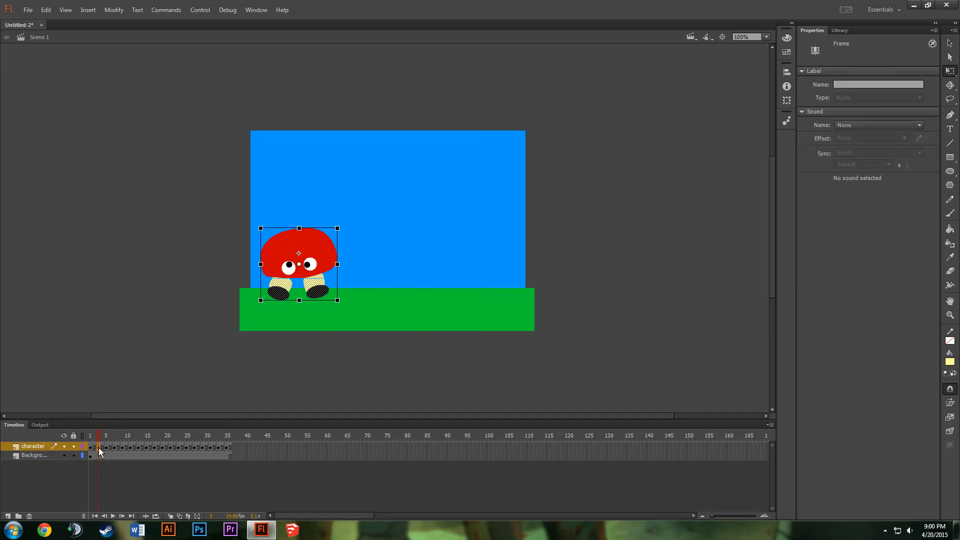
left_click(170, 517)
left_click_drag(108, 437, 233, 443)
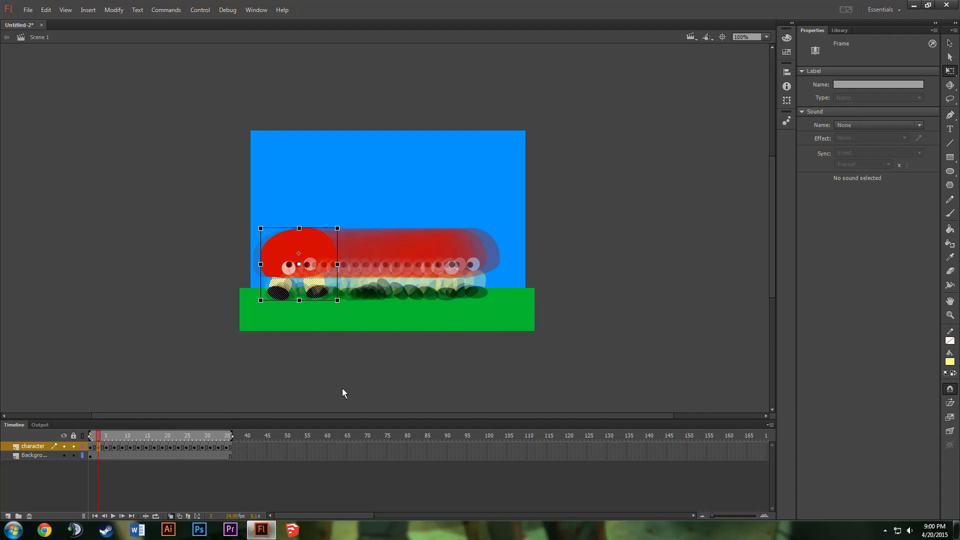
left_click(311, 250)
left_click_drag(311, 247, 306, 247)
left_click_drag(308, 247, 307, 248)
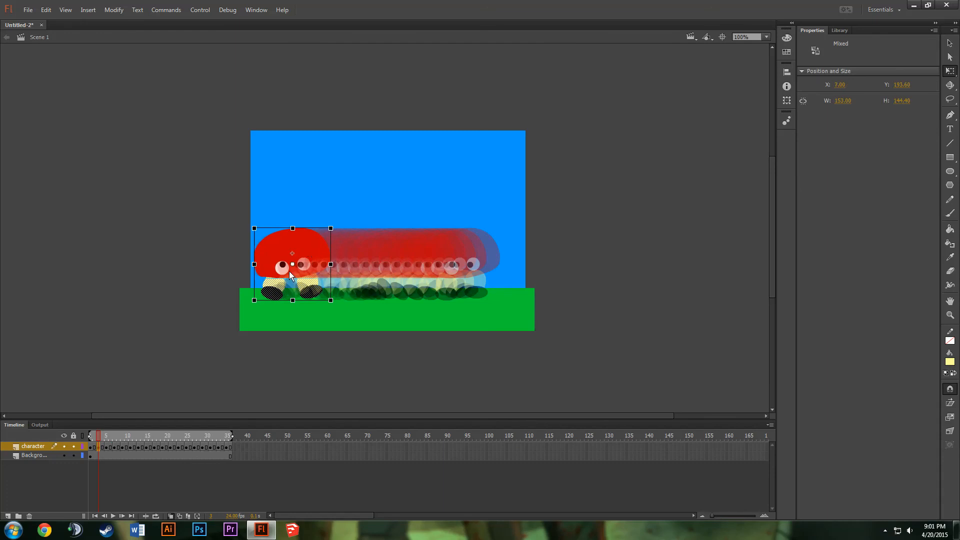
- Move the character in frame 5 left to about X 7 and align frame 7's pose with it
left_click(107, 447)
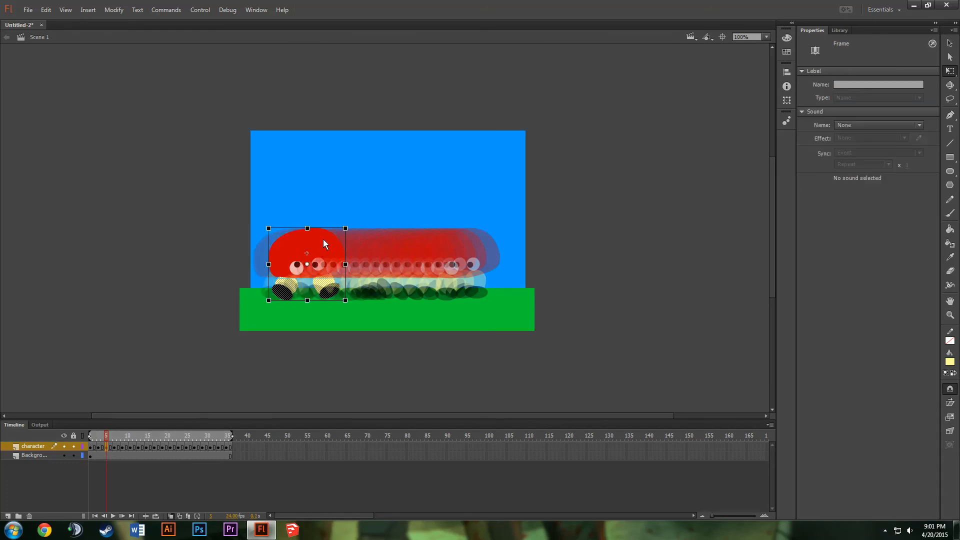
left_click_drag(324, 239, 314, 245)
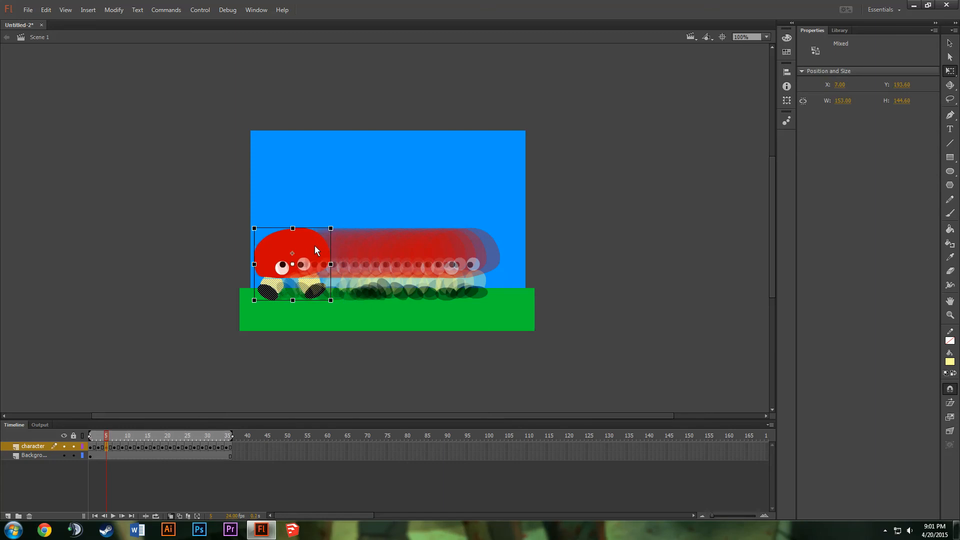
left_click(116, 446)
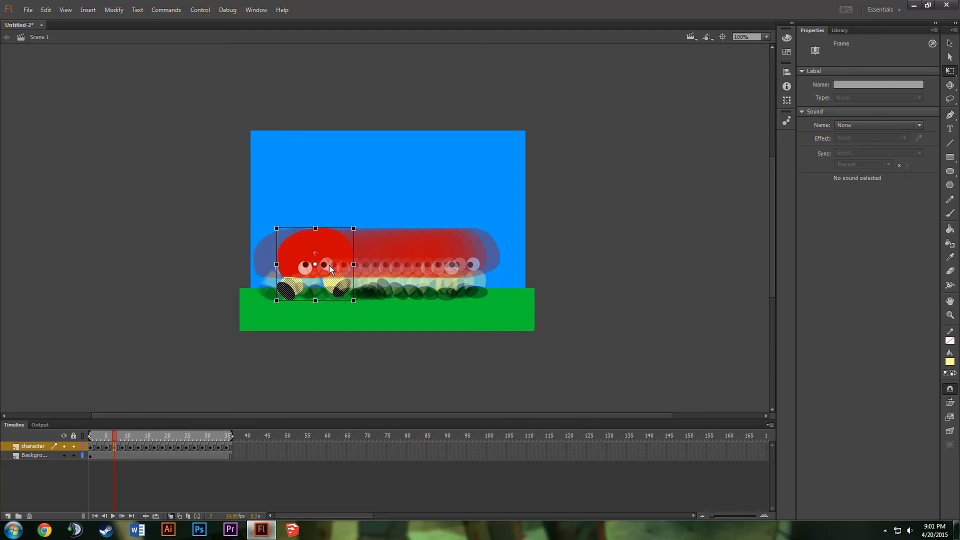
left_click_drag(338, 244, 305, 258)
- Move the character left in frame 9 to about X 4.75 and in frame 13 to X 8, aligning frame 11 with them
left_click(124, 447)
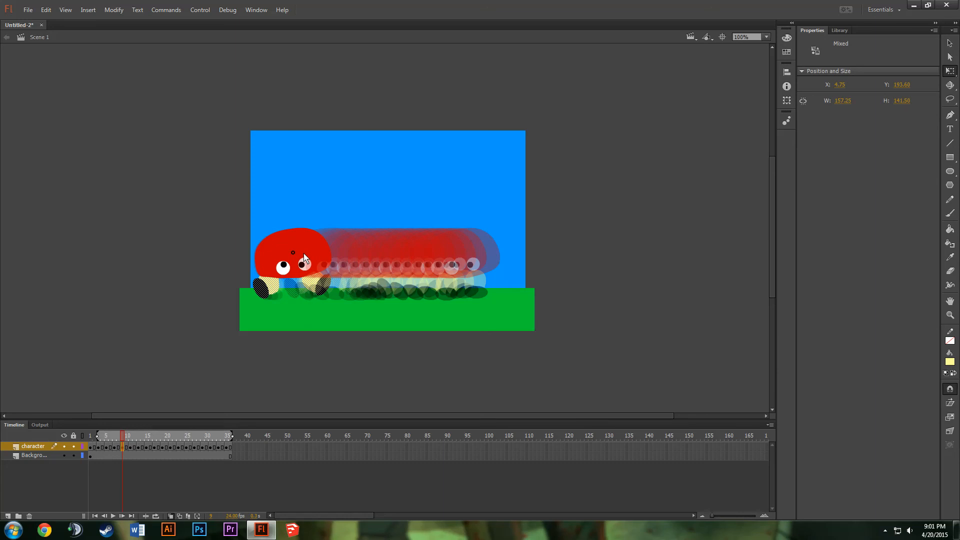
left_click(130, 447)
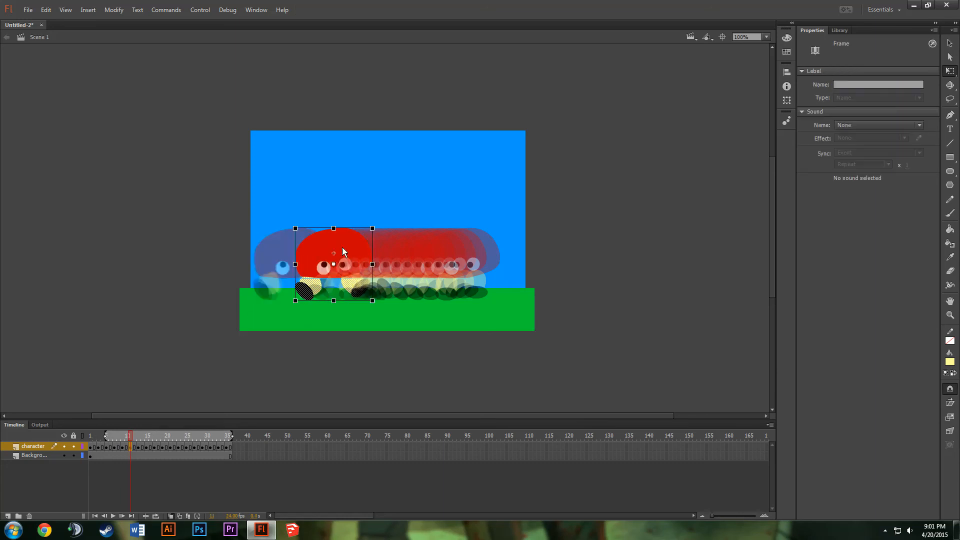
left_click_drag(342, 247, 309, 257)
left_click(140, 448)
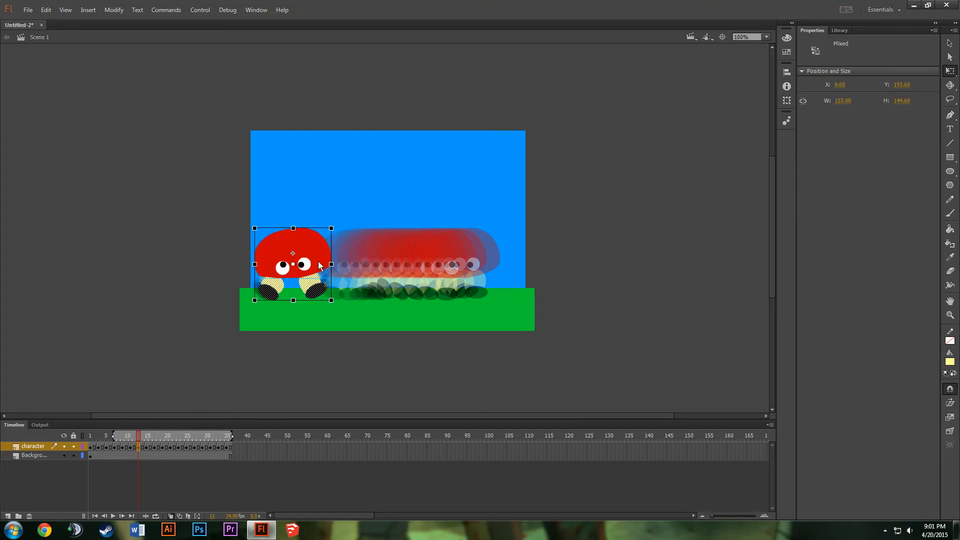
- Move the character left in frames 15 and 19 to about X 9, aligning frame 17's pose with them
left_click(146, 446)
left_click_drag(368, 247, 309, 254)
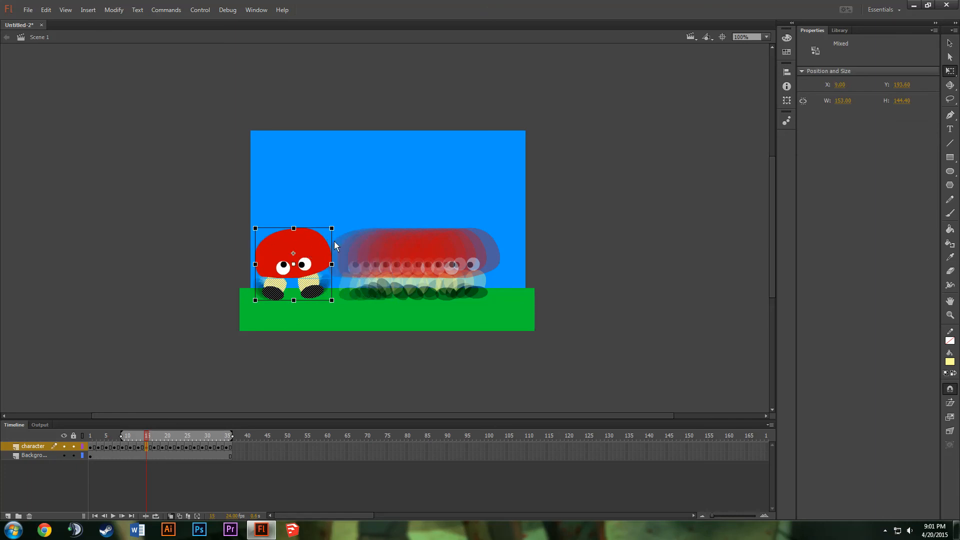
left_click(154, 447)
left_click_drag(391, 254, 319, 254)
left_click(163, 447)
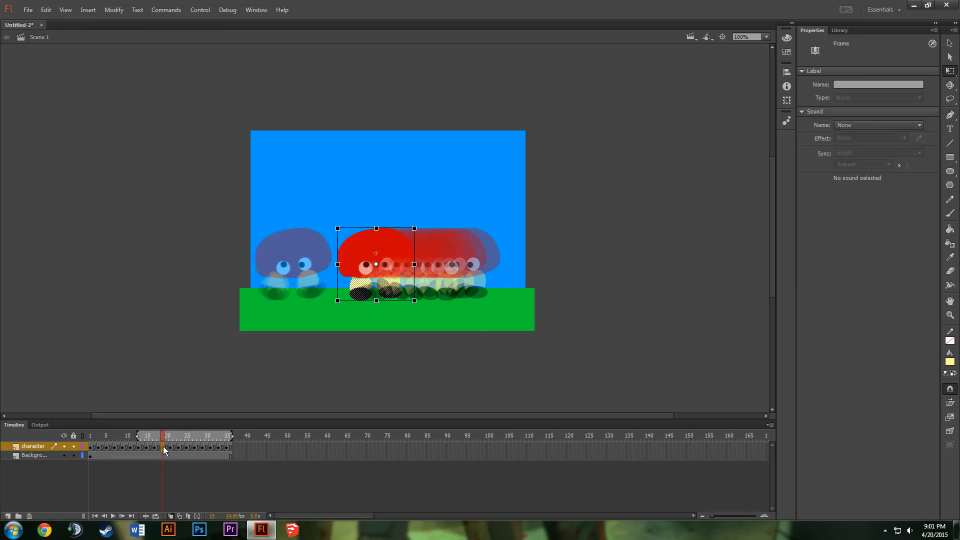
left_click_drag(395, 250, 311, 247)
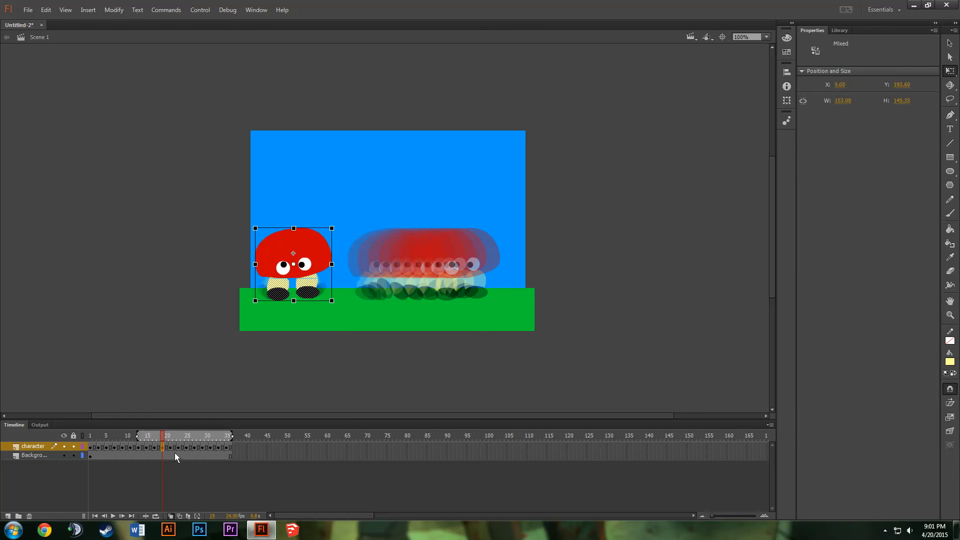
- Move the character left in frame 21 to about X 11 and in frame 23 to about X 10
left_click(170, 446)
left_click_drag(415, 255, 322, 248)
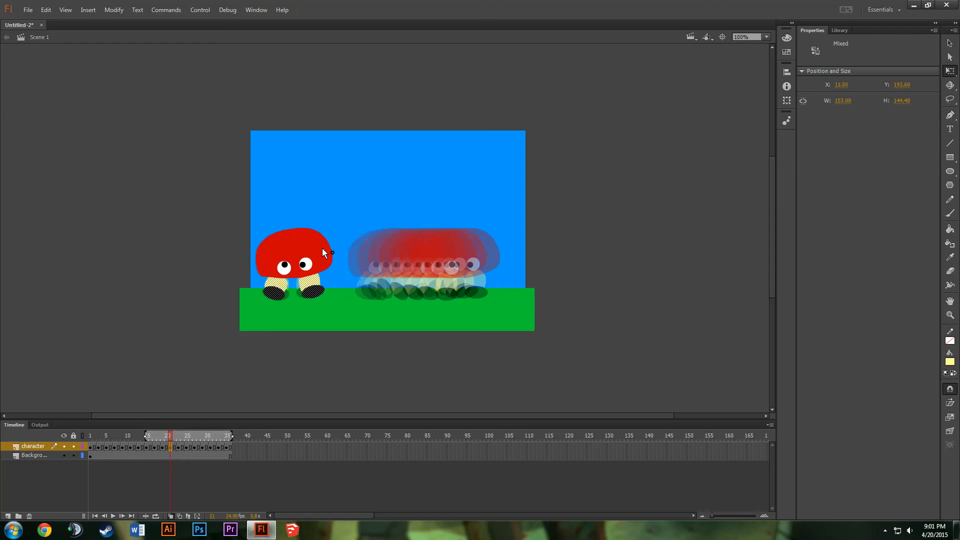
left_click(178, 447)
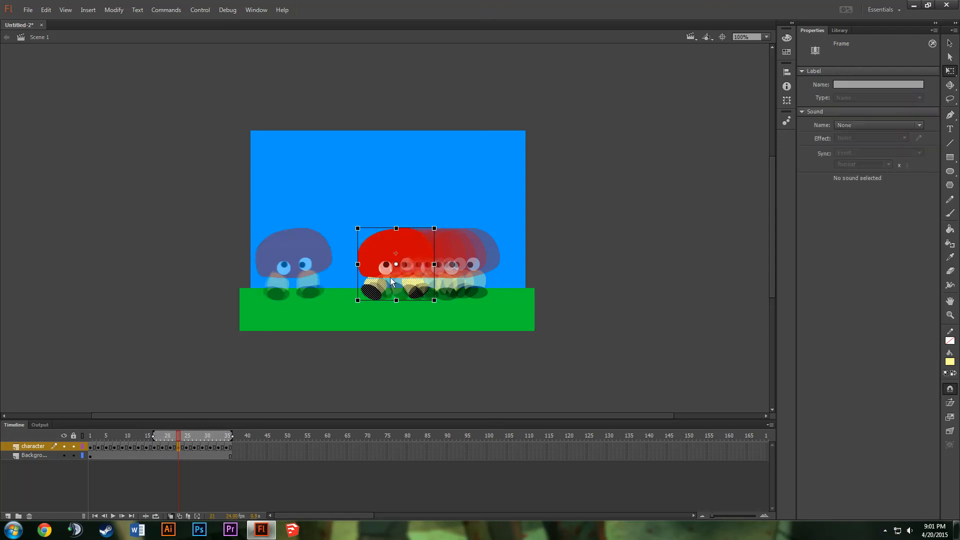
left_click(412, 254)
left_click_drag(412, 254, 314, 250)
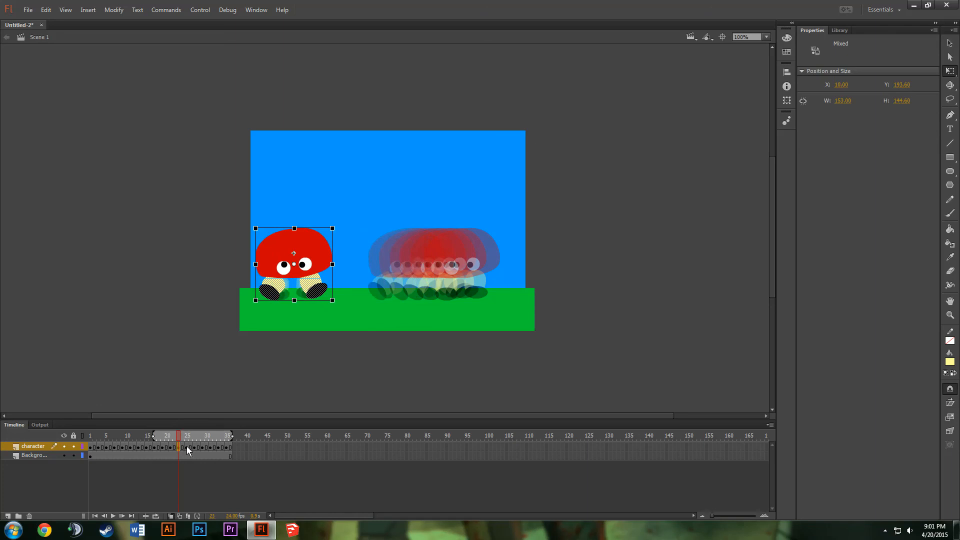
- Move the character left in frames 25 and 29 to about X 10.3 and in frame 27 to about X 7.75
left_click(187, 446)
left_click_drag(434, 249, 323, 248)
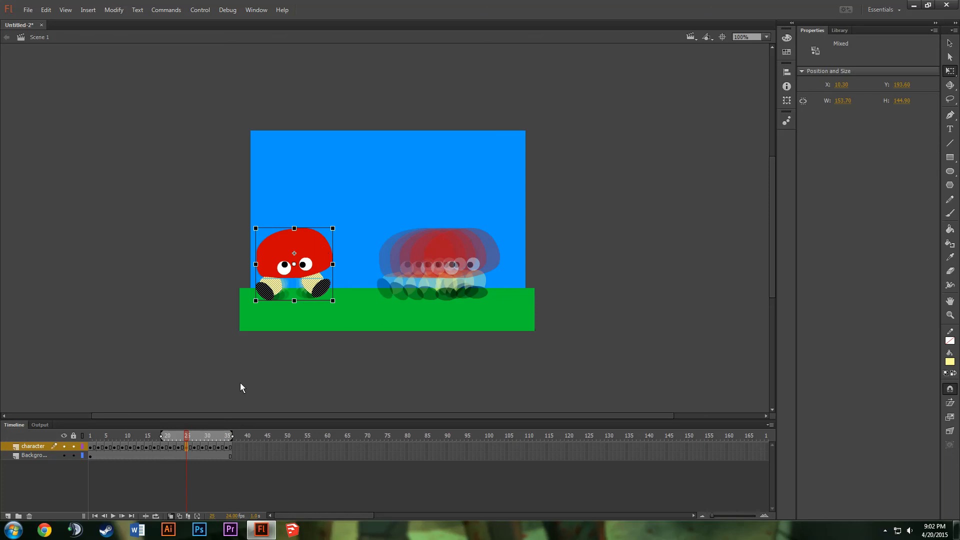
left_click(195, 448)
left_click_drag(438, 245, 308, 245)
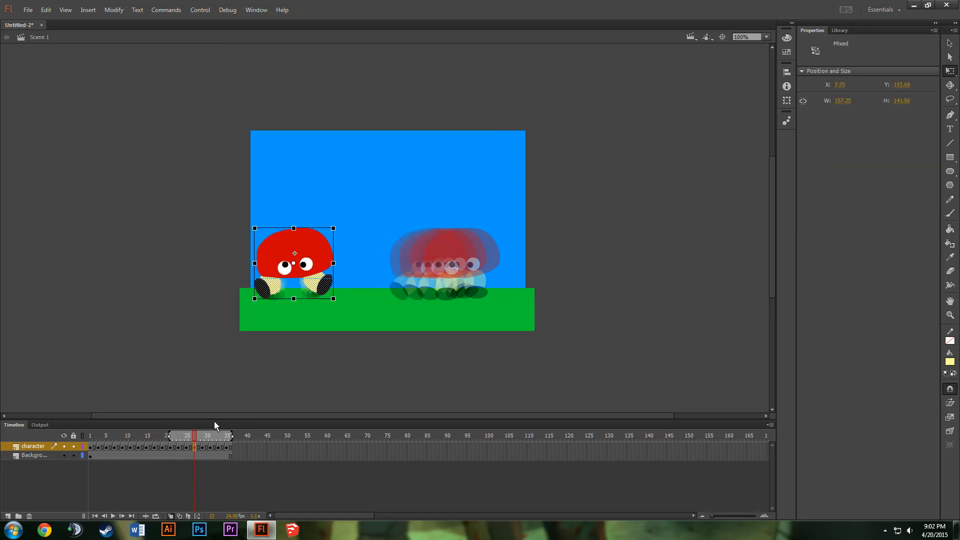
left_click(203, 447)
left_click_drag(437, 249, 313, 247)
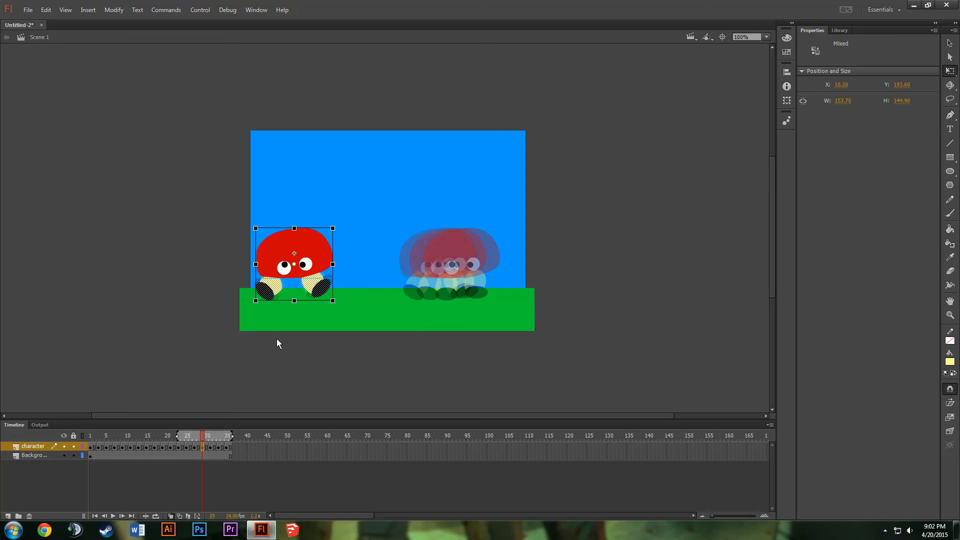
- Move the character left in frame 31 to about X 12, frame 33 to about X 14 and frame 35 to about X 13
left_click(210, 447)
left_click_drag(458, 254, 316, 253)
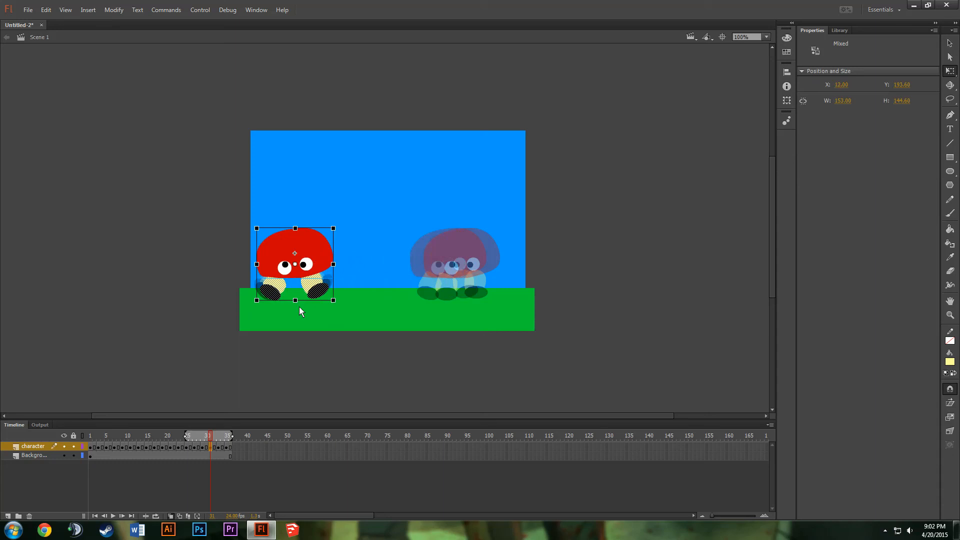
left_click(218, 447)
left_click_drag(462, 255, 311, 256)
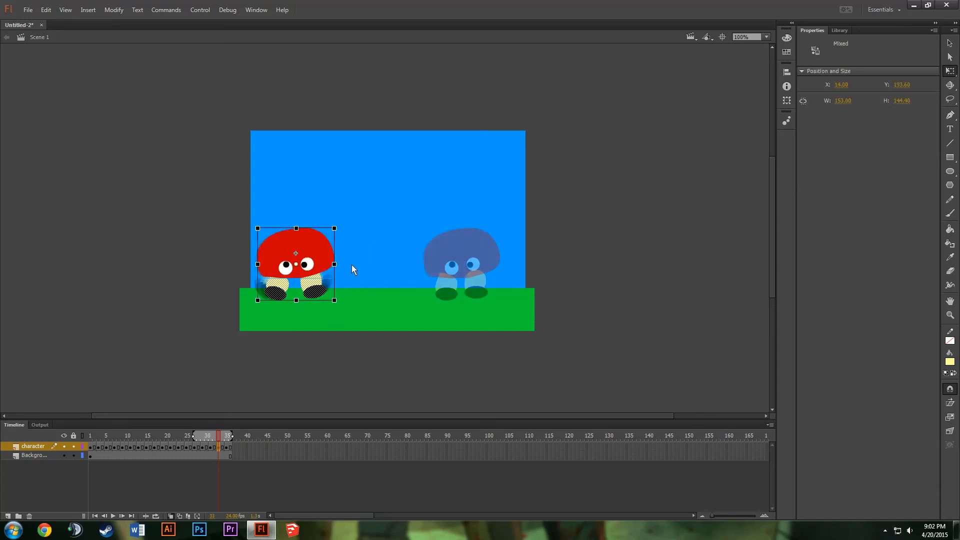
left_click(229, 448)
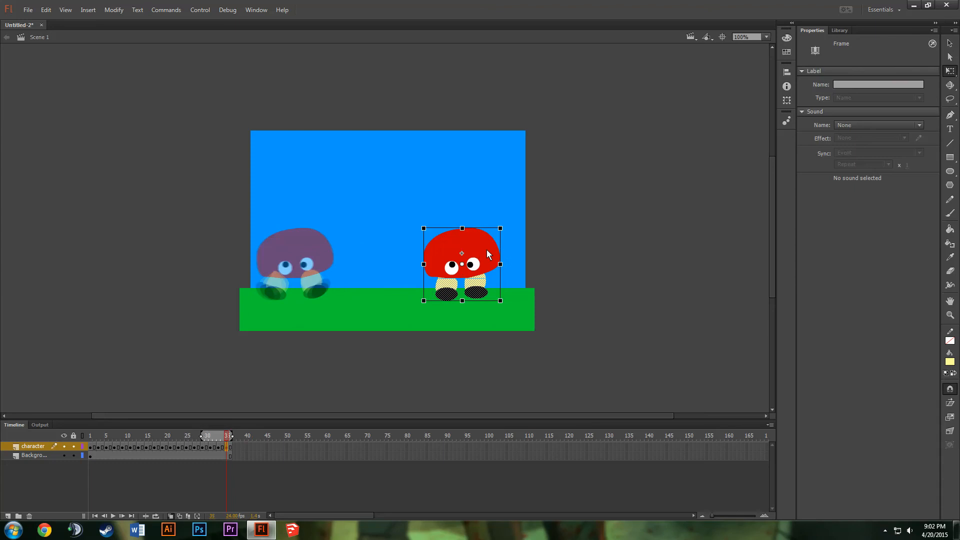
left_click_drag(461, 255, 321, 250)
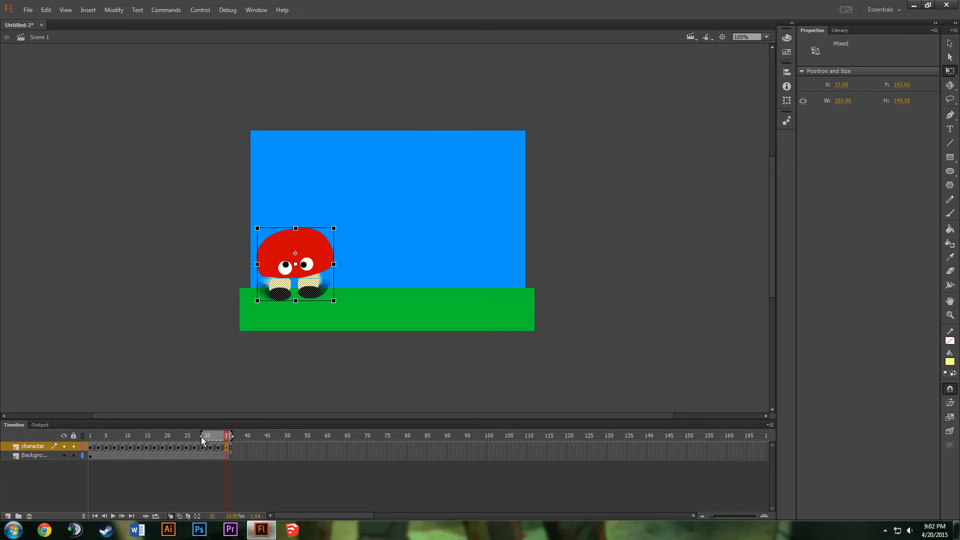
- Extend the onion skin range back to frame 1 and scrub the timeline to check how the poses line up
mouse_move(201, 437)
left_mouse_down()
mouse_move(108, 440)
mouse_move(83, 452)
mouse_move(107, 447)
left_mouse_up()
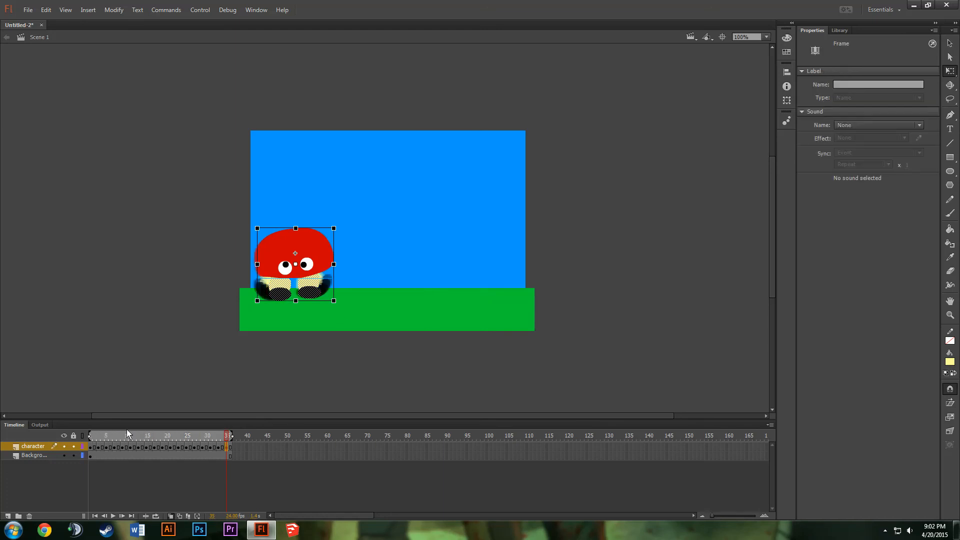
left_click(209, 389)
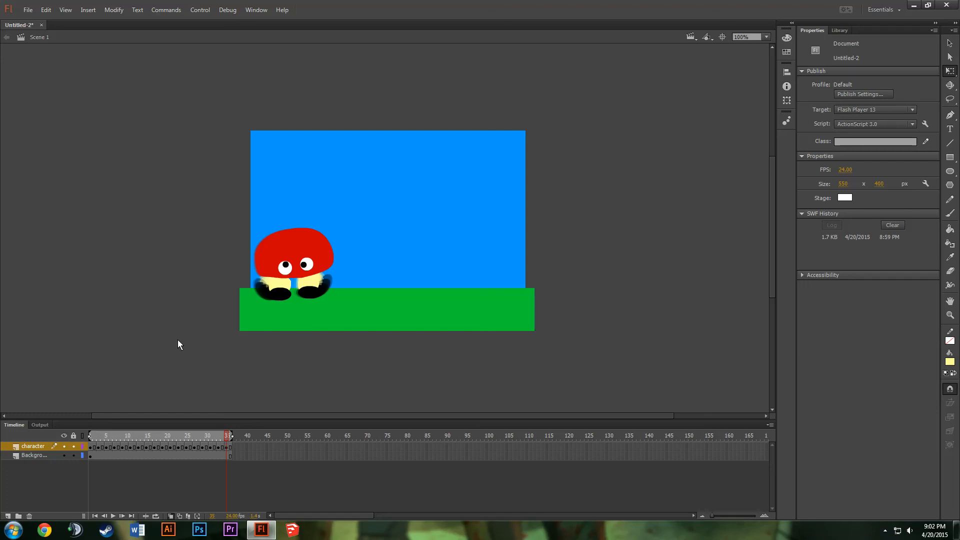
left_click_drag(224, 436, 133, 434)
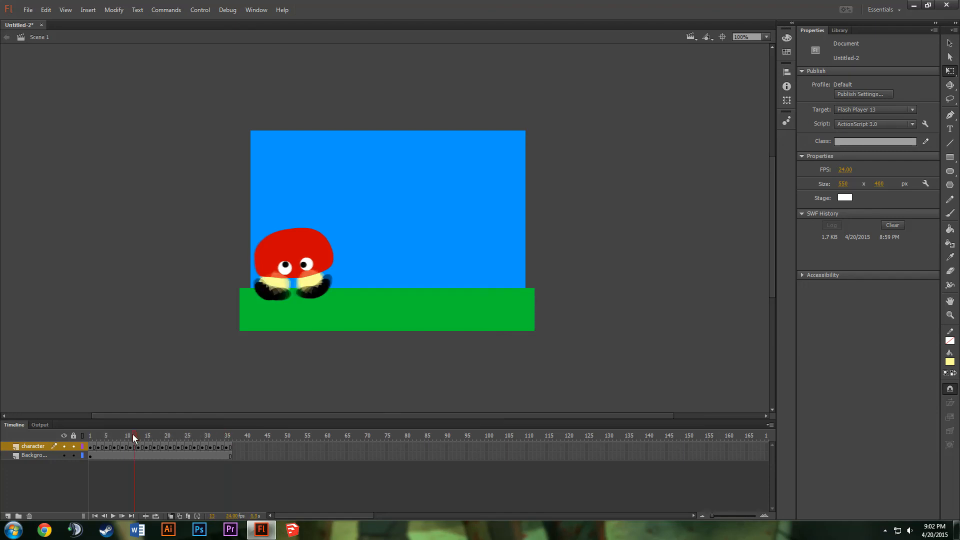
- Turn off onion skinning, test the movie to review the walk in place, and close the preview
left_click(171, 515)
key("ctrl+Return")
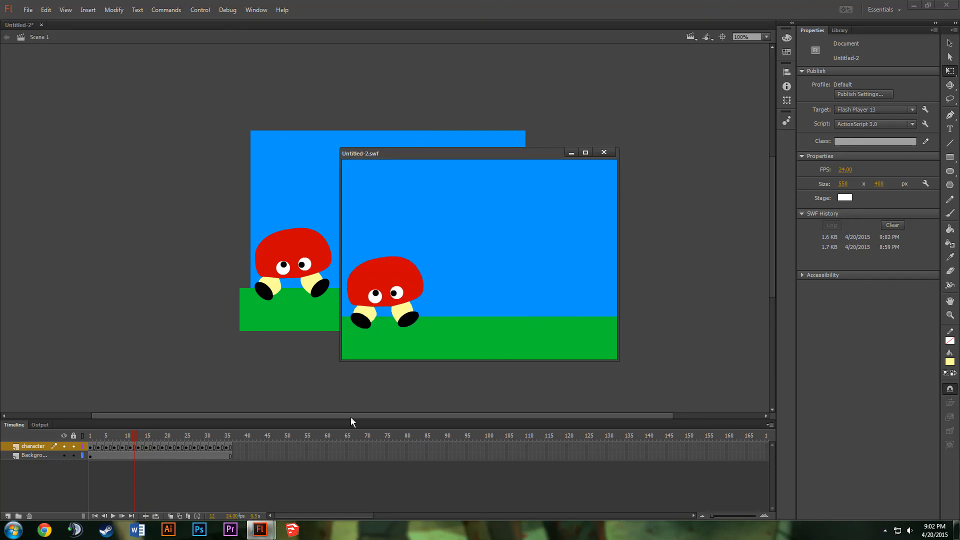
left_click(609, 153)
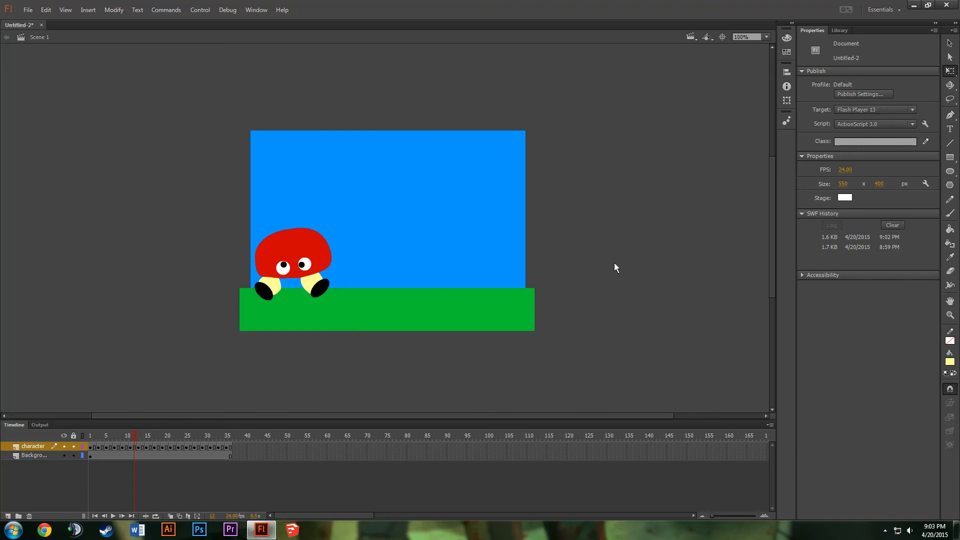
- Add a new layer and brush a dark olive tree trunk with roots and bark lines, about 181 by 444 px, right of the stage
left_click(9, 516)
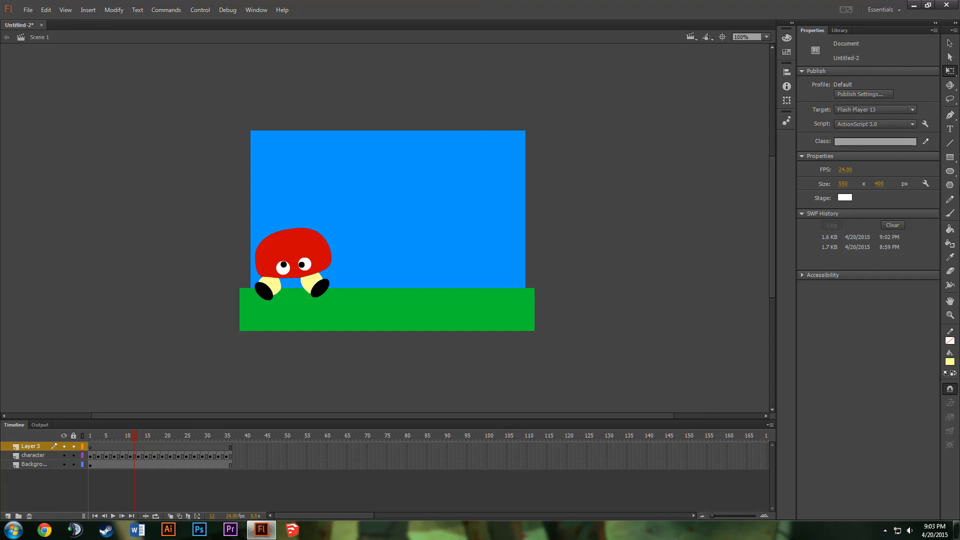
left_click(950, 213)
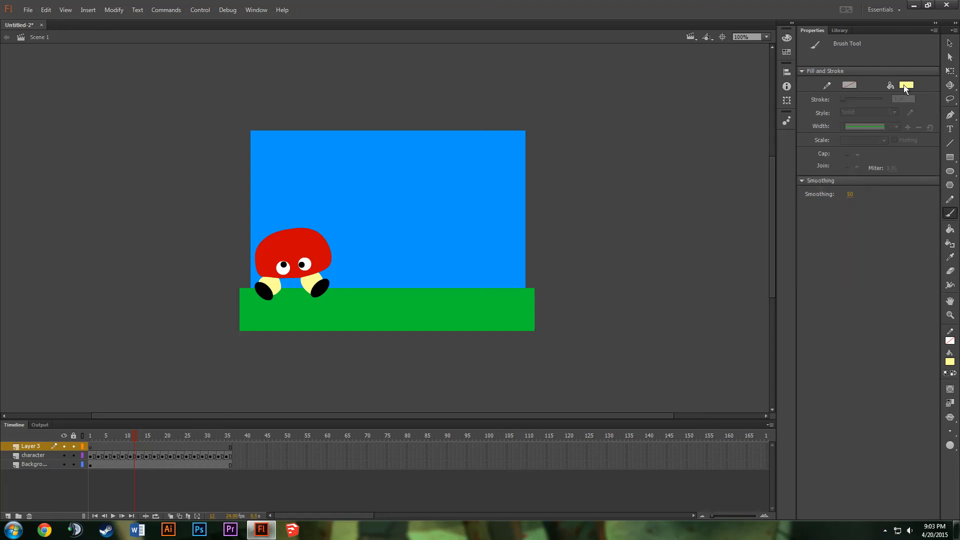
left_click(906, 86)
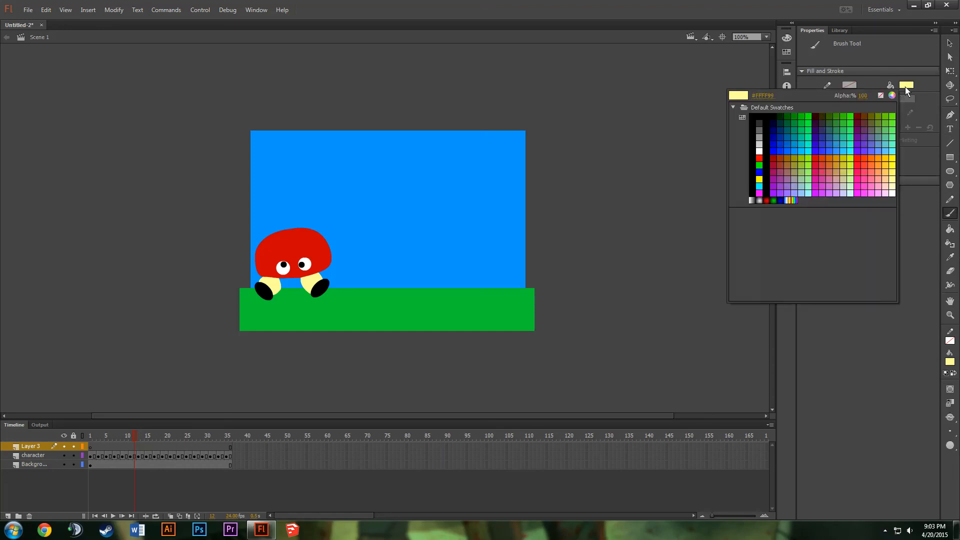
left_click(824, 115)
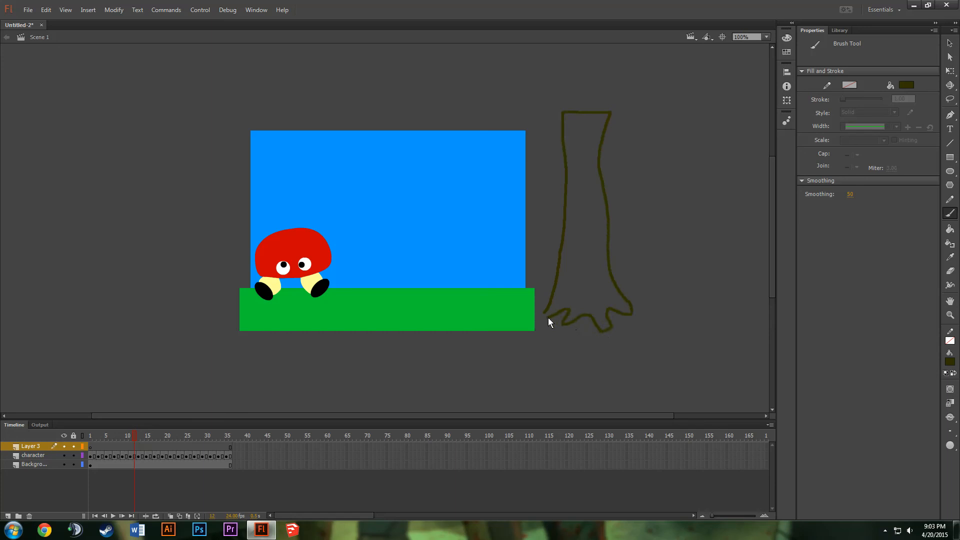
left_click_drag(544, 313, 545, 313)
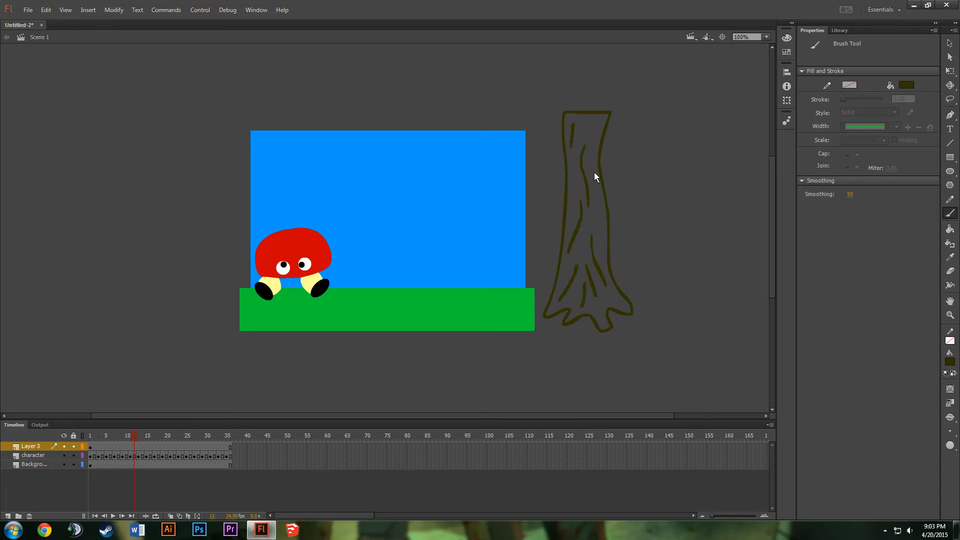
- Try filling the trunk with dark green and with the outline's dark olive, and undo the olive fill
left_click(904, 84)
left_click(787, 117)
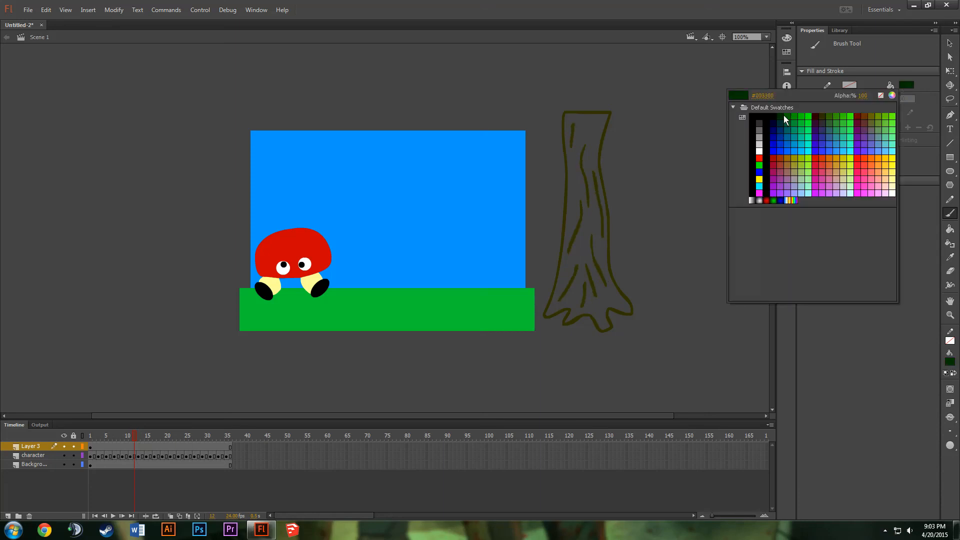
left_click(950, 228)
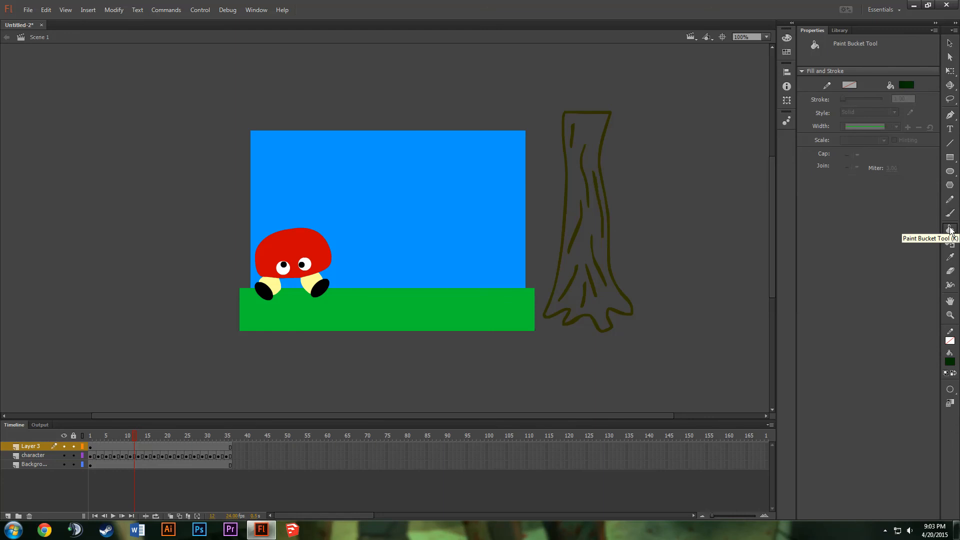
left_click(593, 127)
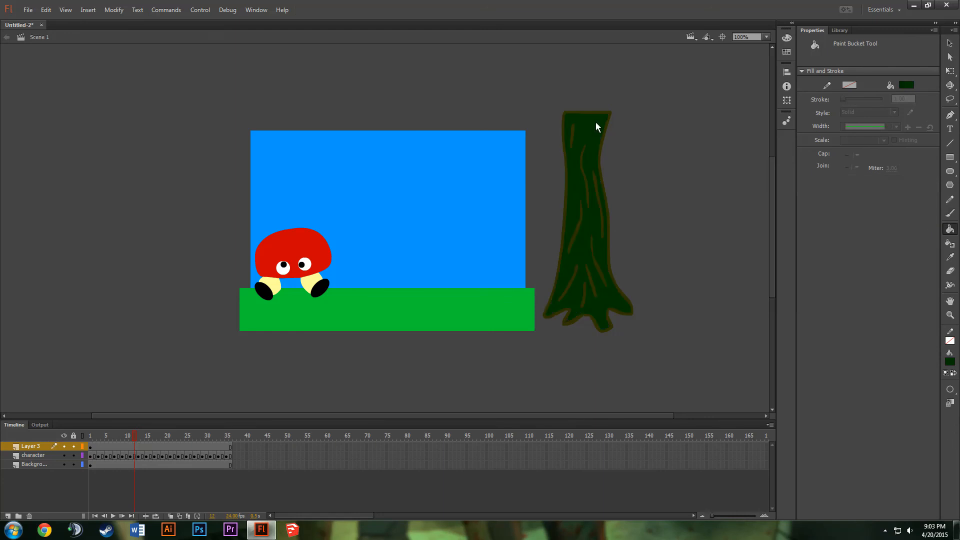
left_click(906, 84)
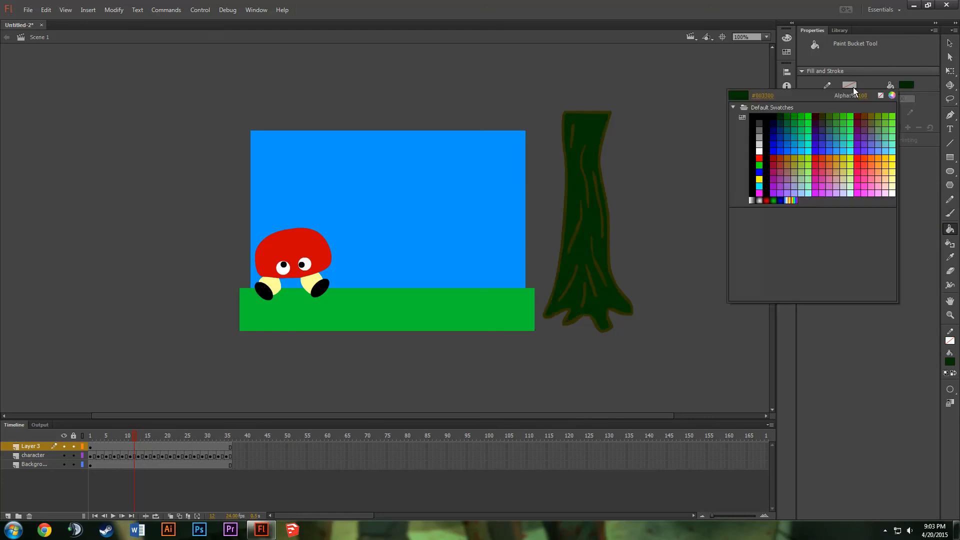
left_click(822, 116)
left_click(590, 131)
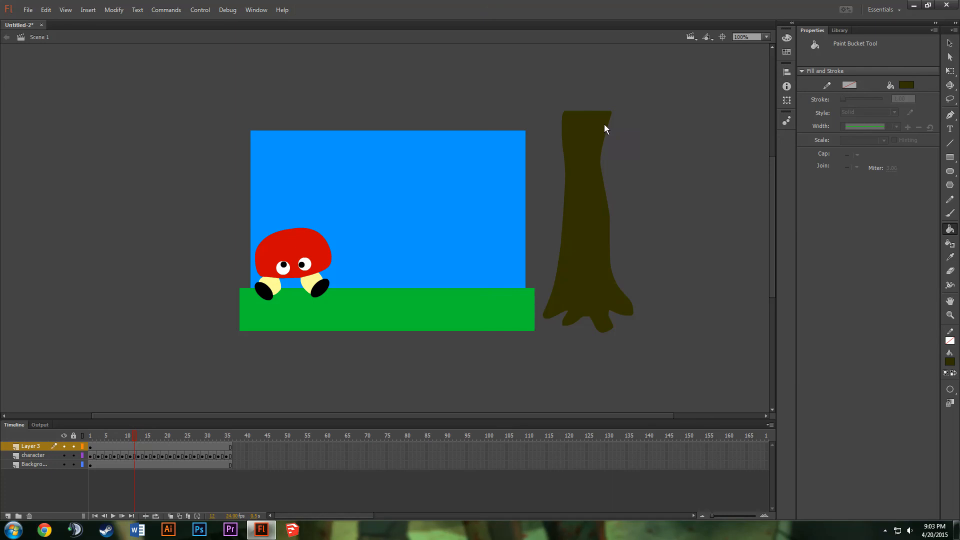
key("ctrl+z")
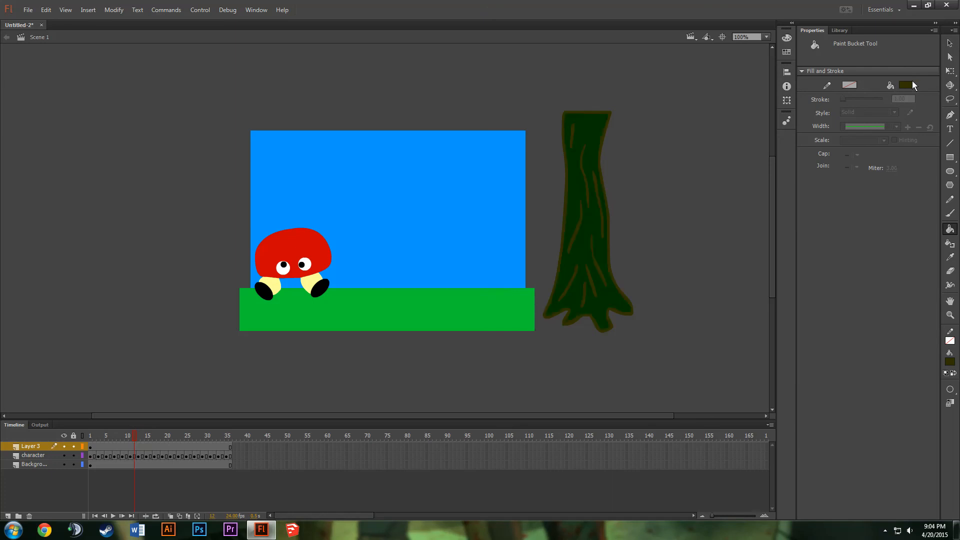
- Fill the inside of the tree trunk with a dark reddish brown
left_click(906, 85)
left_click(820, 112)
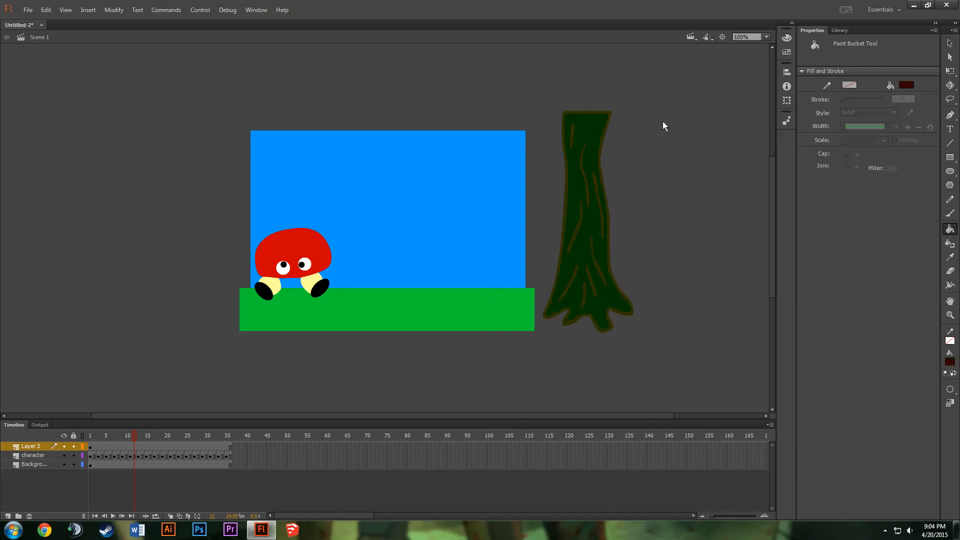
left_click(590, 127)
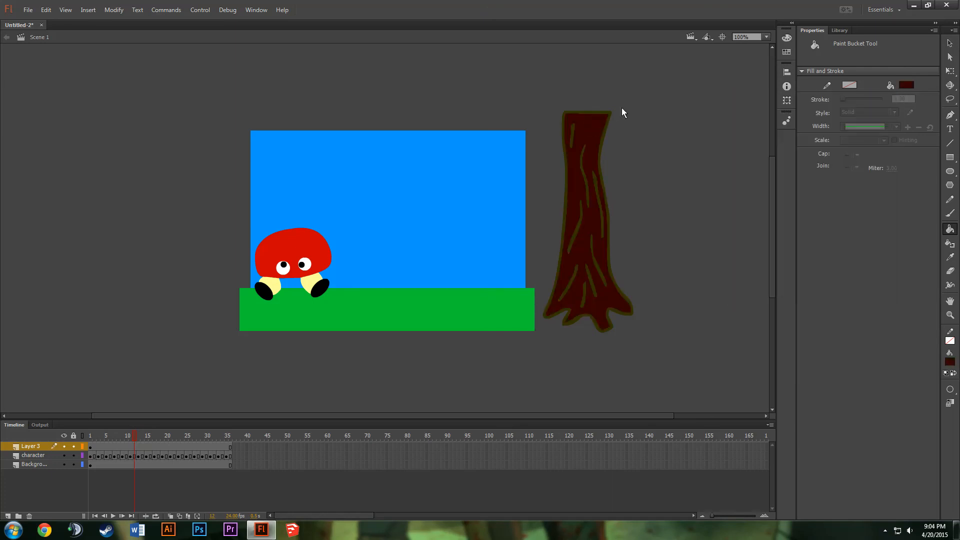
left_click(904, 84)
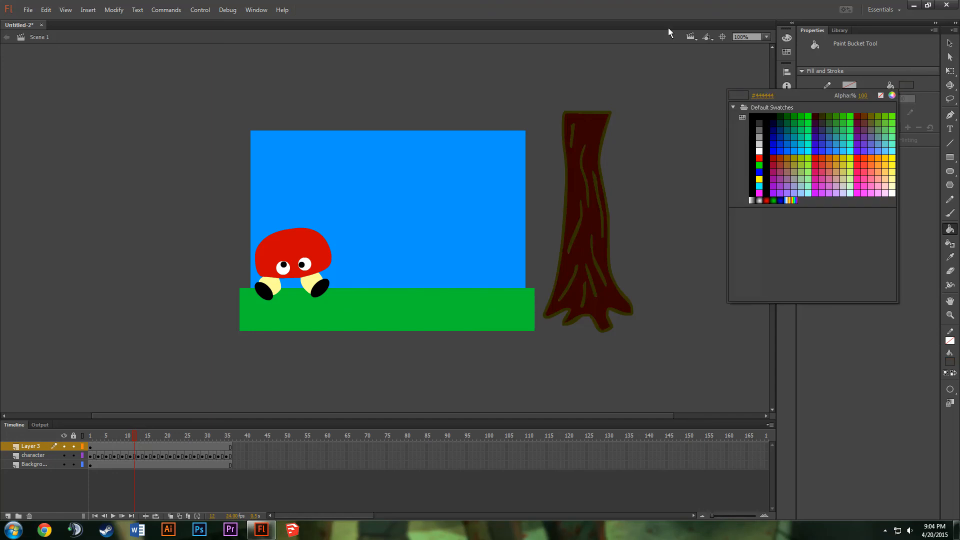
left_click(623, 35)
- Convert the whole trunk drawing to a movie clip symbol named tree and rename its layer tree
left_click(949, 43)
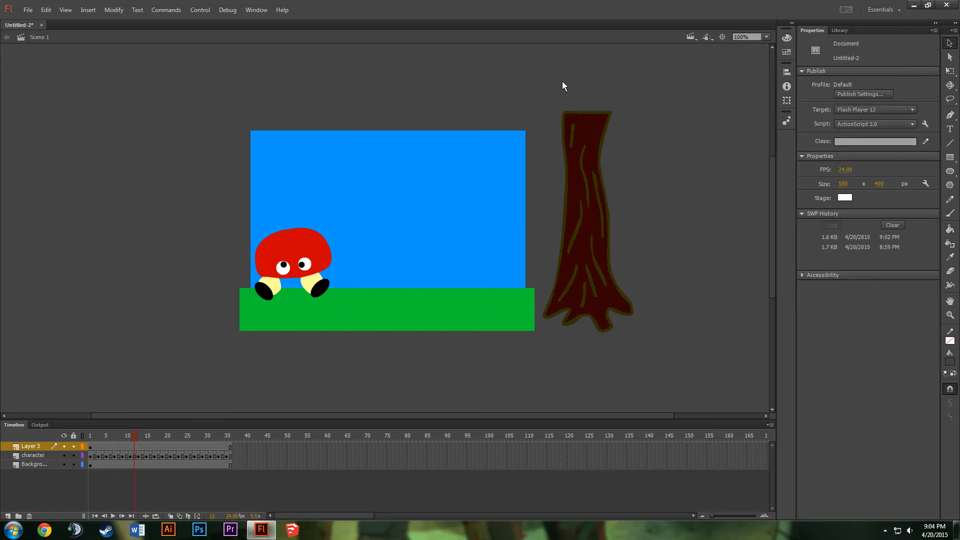
left_click_drag(542, 89, 644, 343)
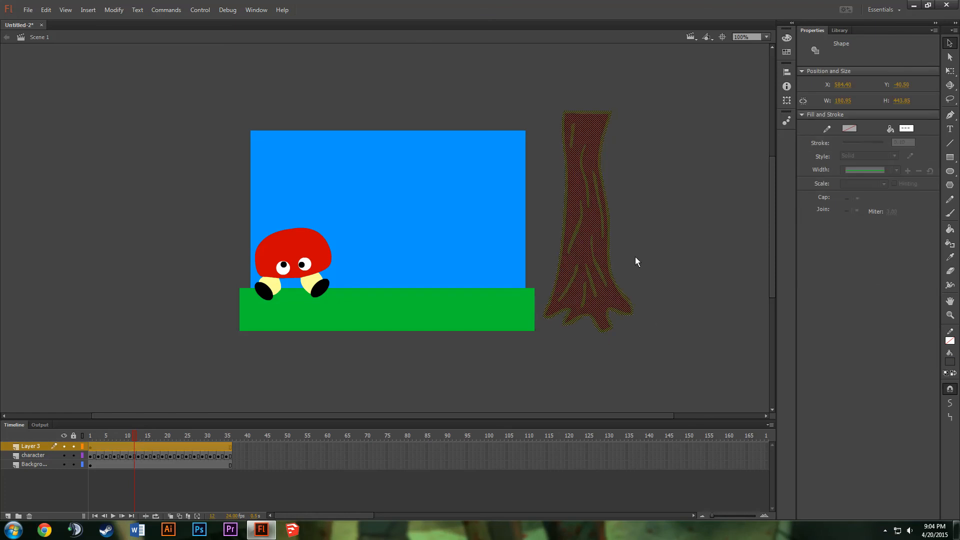
right_click(599, 218)
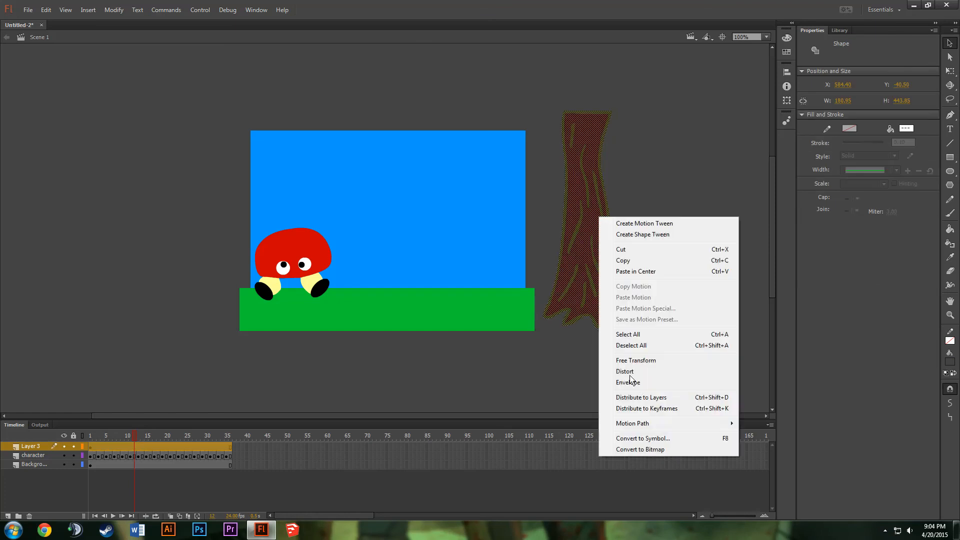
left_click(671, 440)
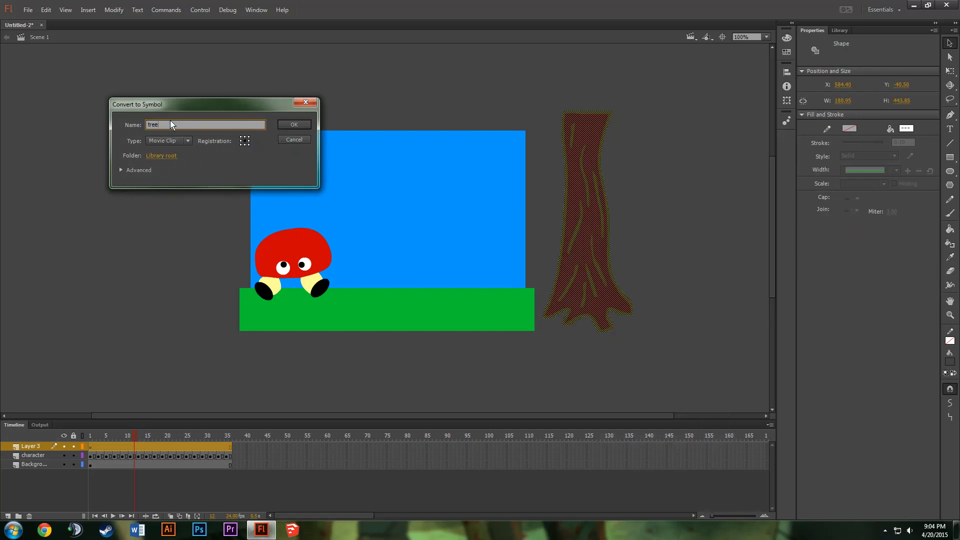
key("Return")
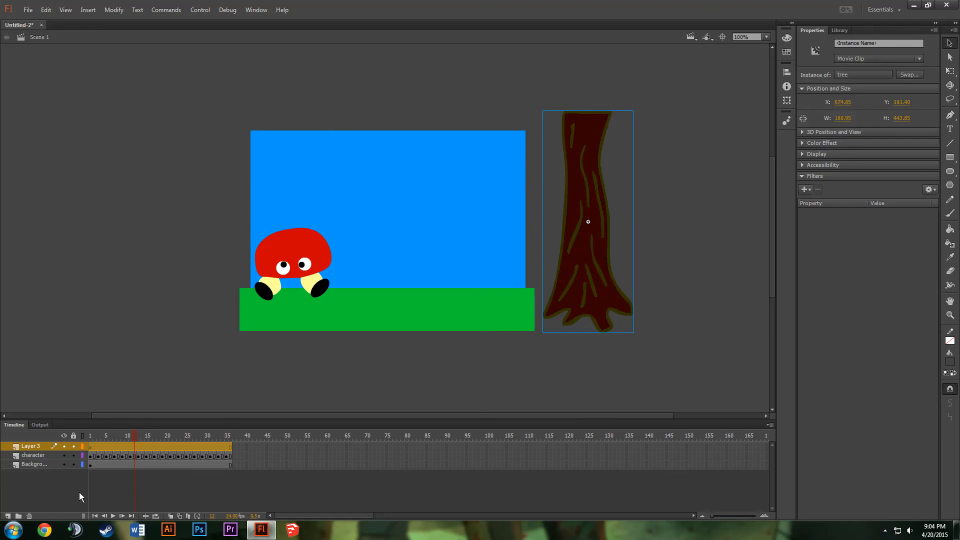
double_click(34, 449)
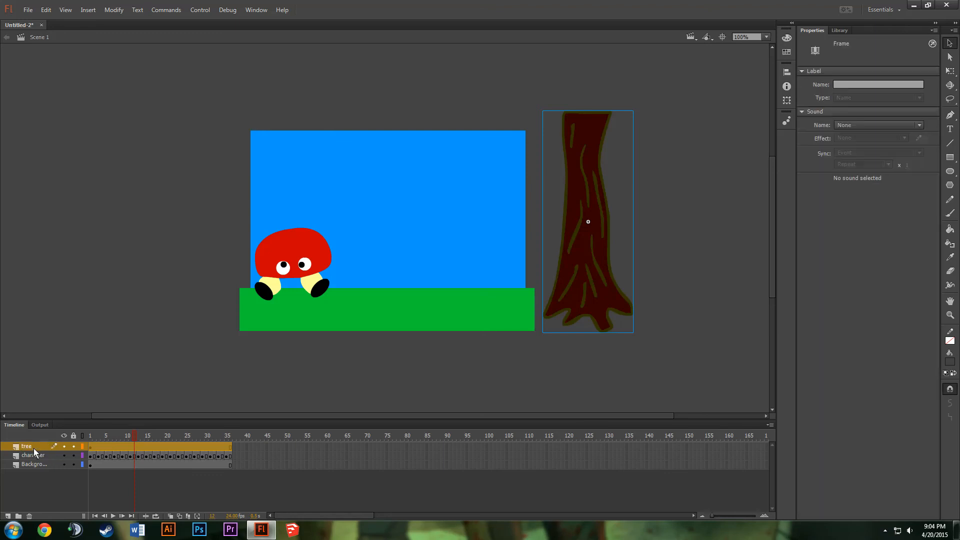
- Insert a keyframe at frame 36 of the tree layer and move the tree past the stage's left edge, to about X -90, Y 167
left_click(106, 472)
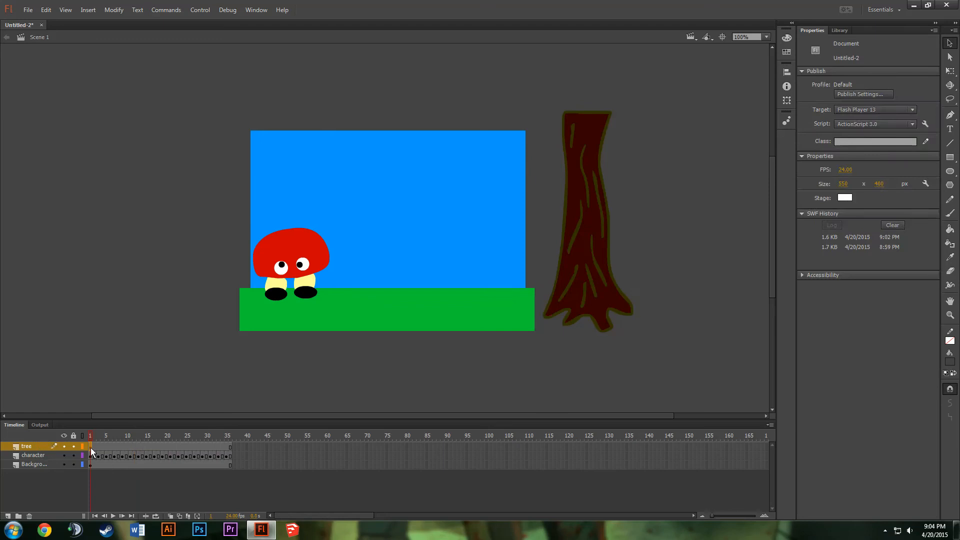
left_click(91, 448)
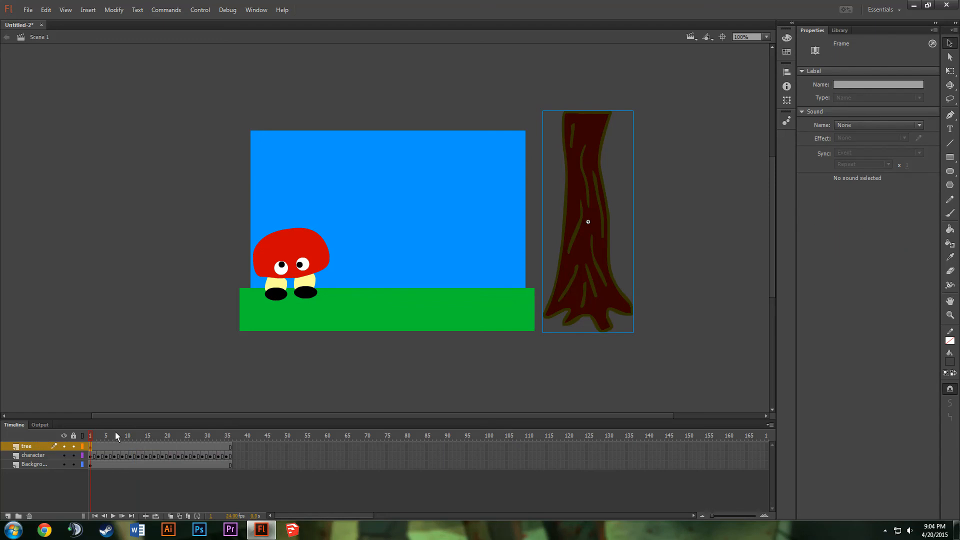
right_click(231, 447)
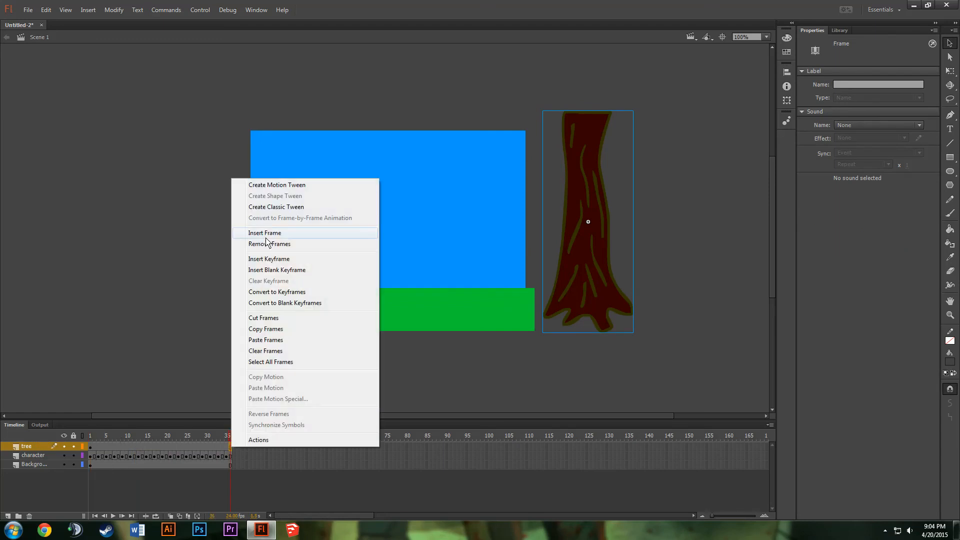
left_click(282, 263)
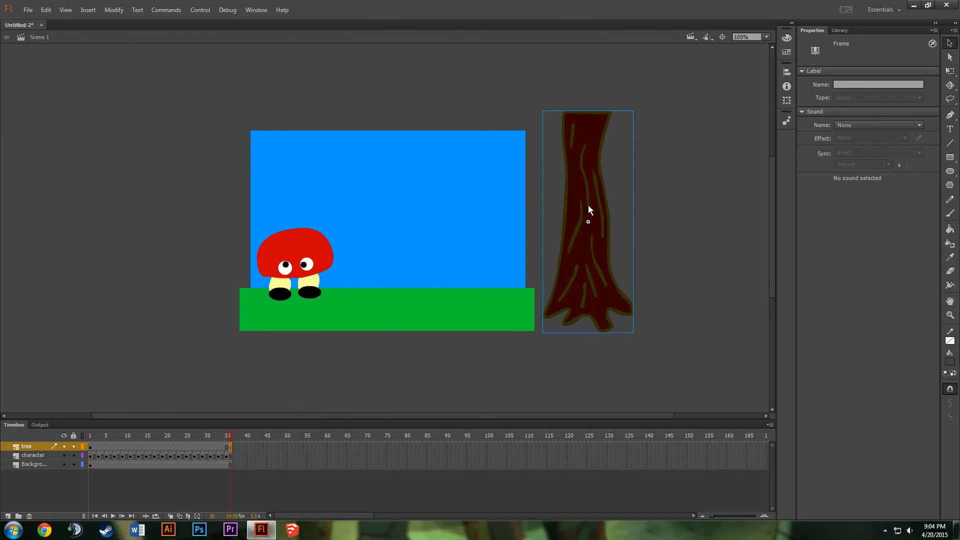
left_click_drag(588, 206, 218, 199)
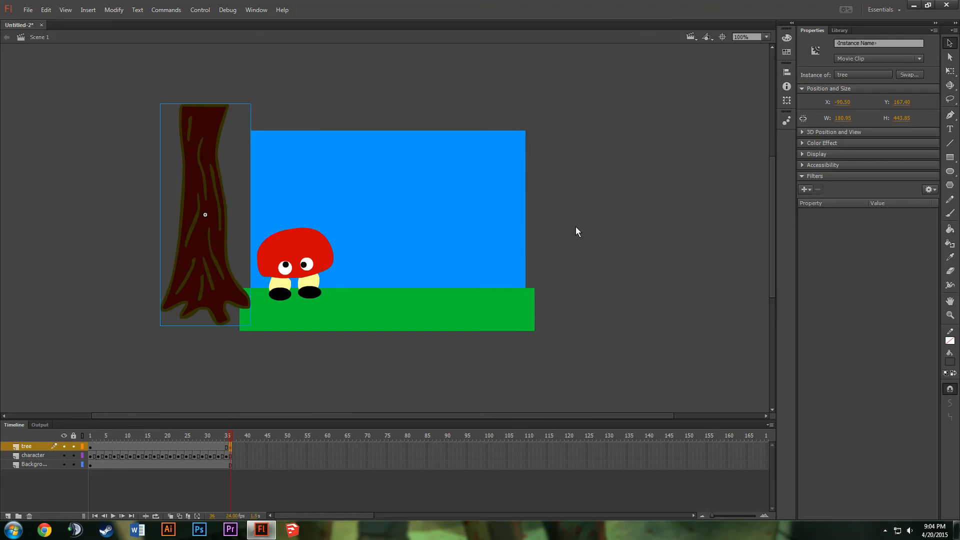
- Move the tree in frame 1 close to the stage's right edge, about X 646, and create a classic tween between its keyframes
left_click(92, 449)
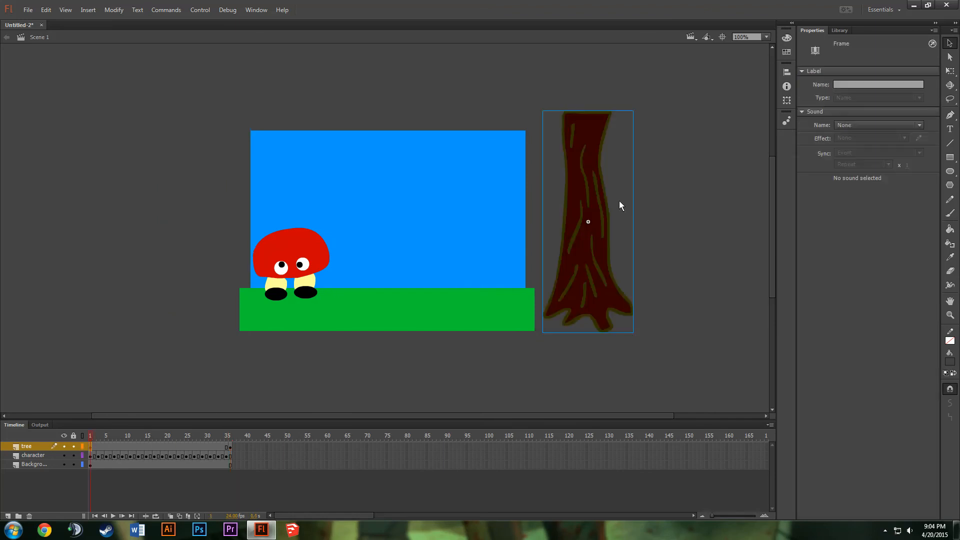
left_click_drag(589, 199, 580, 202)
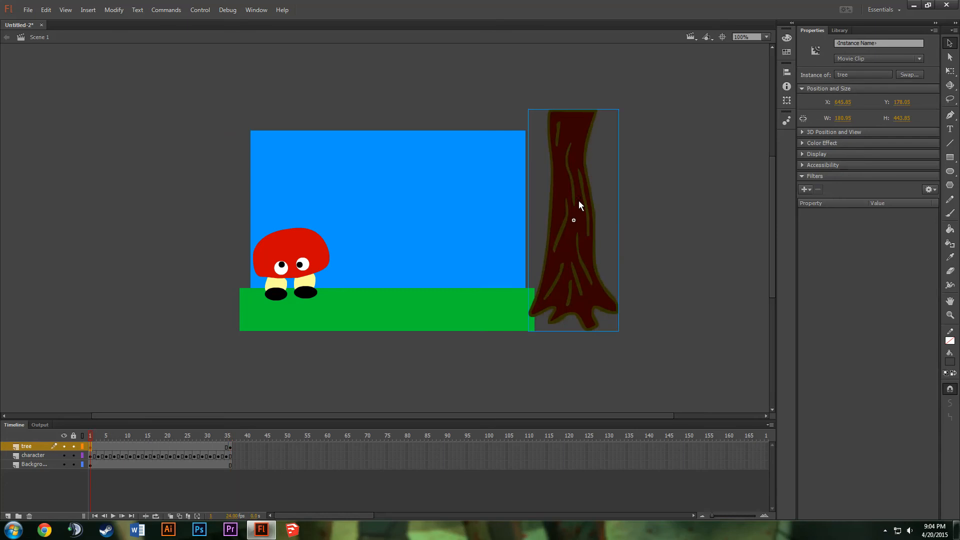
right_click(106, 447)
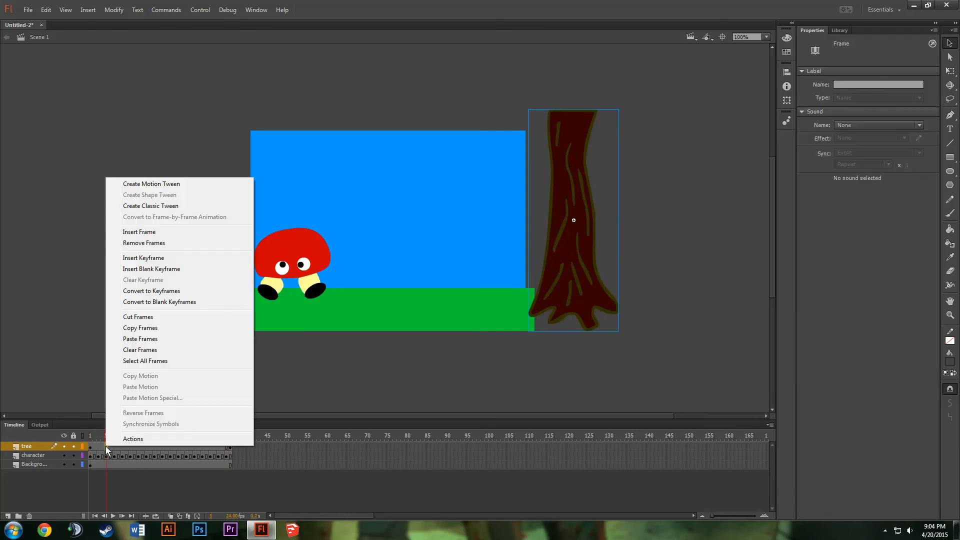
left_click(166, 208)
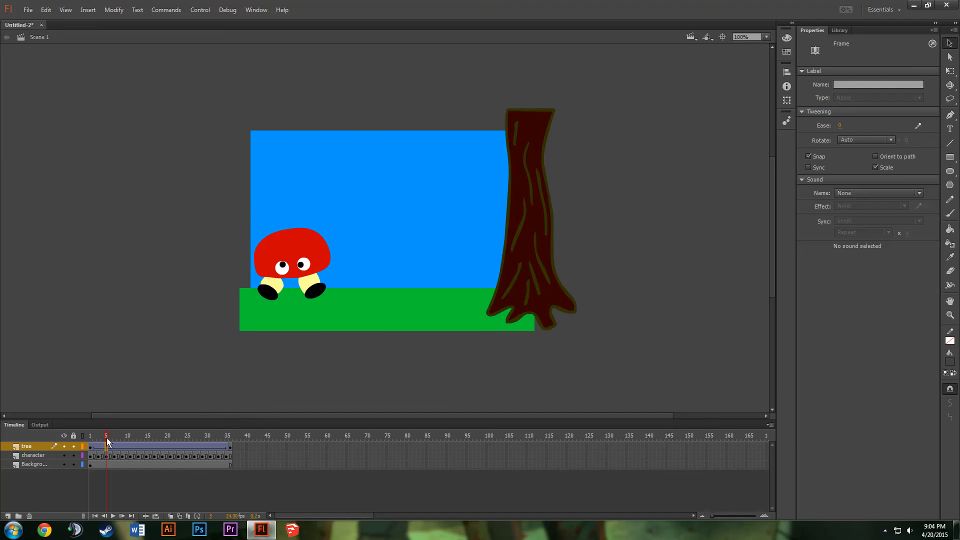
- Scrub through the tree's tween, test the movie to review the passing tree, and close the preview
left_click_drag(107, 440, 233, 443)
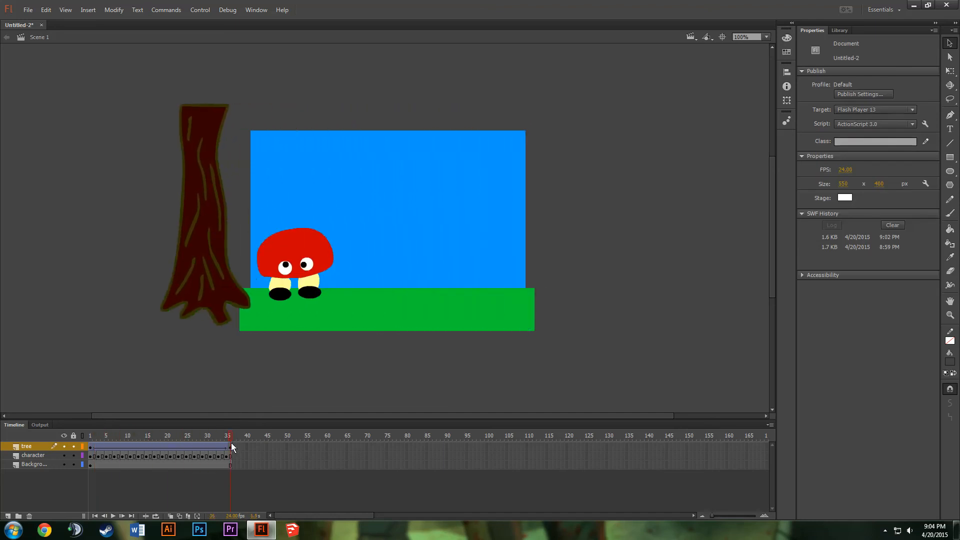
key("ctrl+Return")
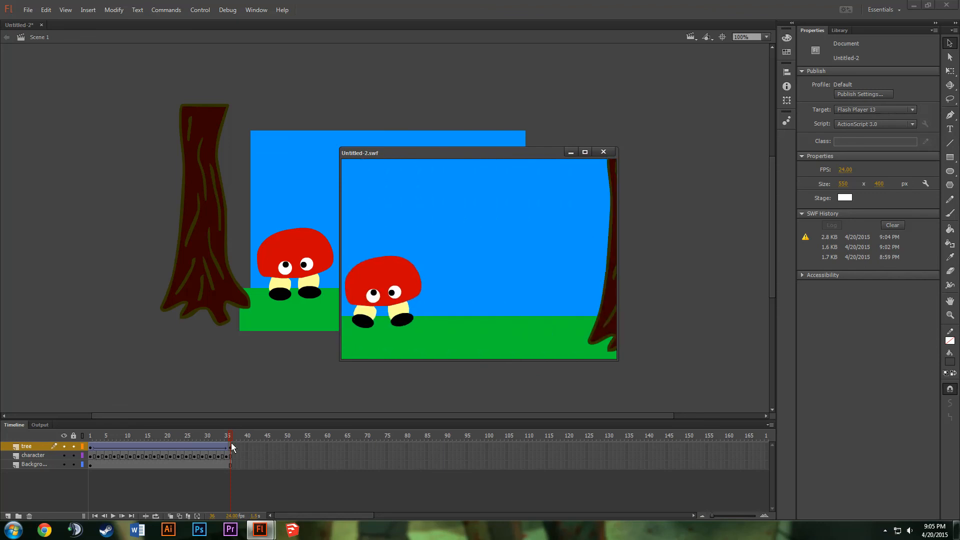
left_click(603, 152)
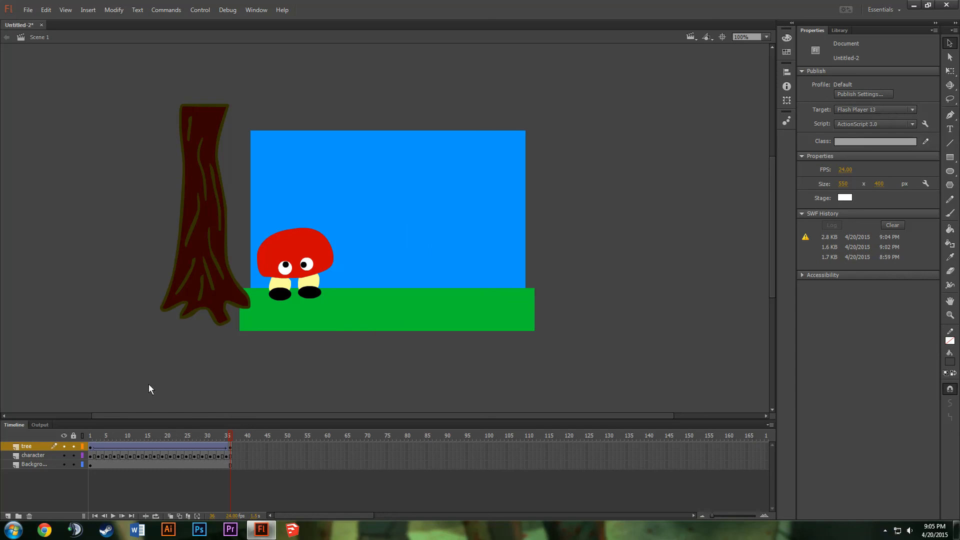
- Duplicate the tree layer and rename the copy tree back
right_click(35, 445)
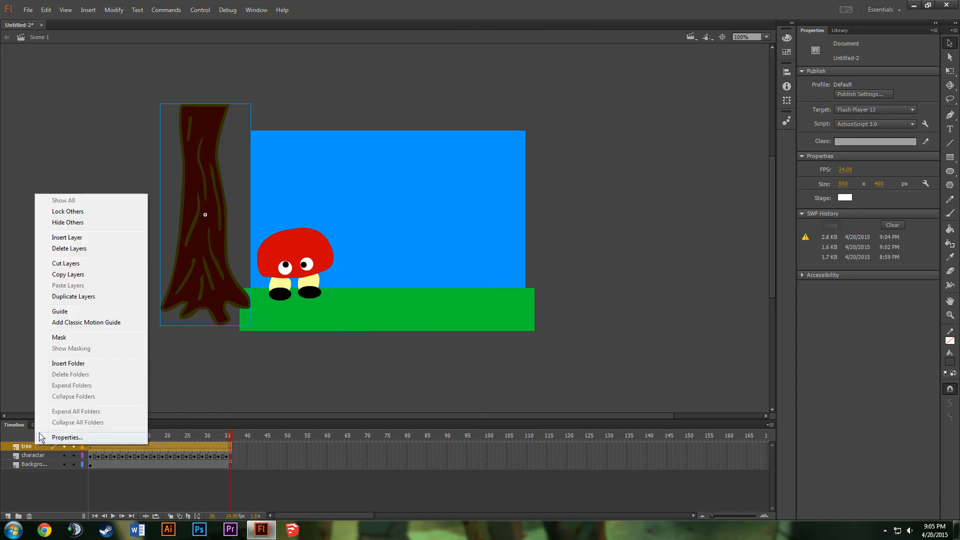
left_click(95, 297)
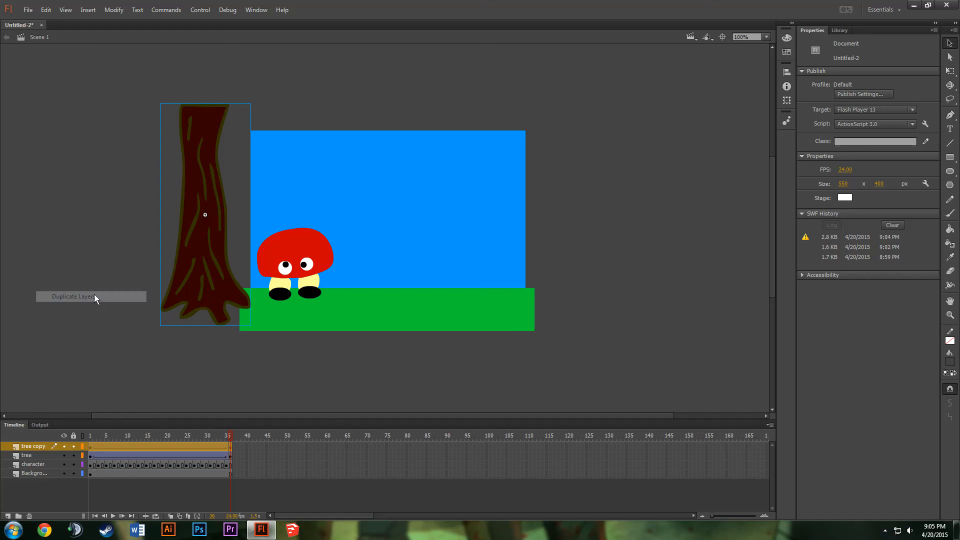
left_click(37, 438)
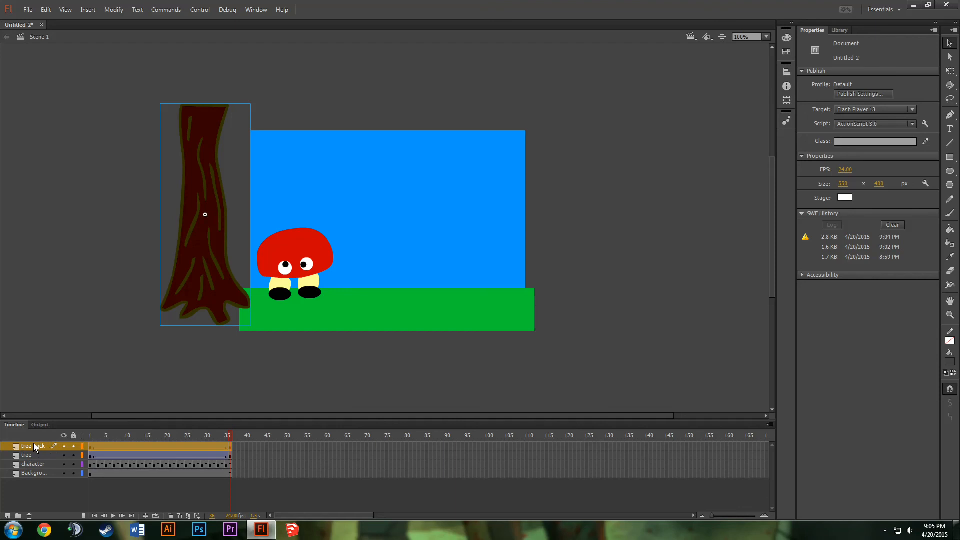
- Move the tree back layer below the character layer, directly above the background layer
left_click_drag(34, 444, 29, 467)
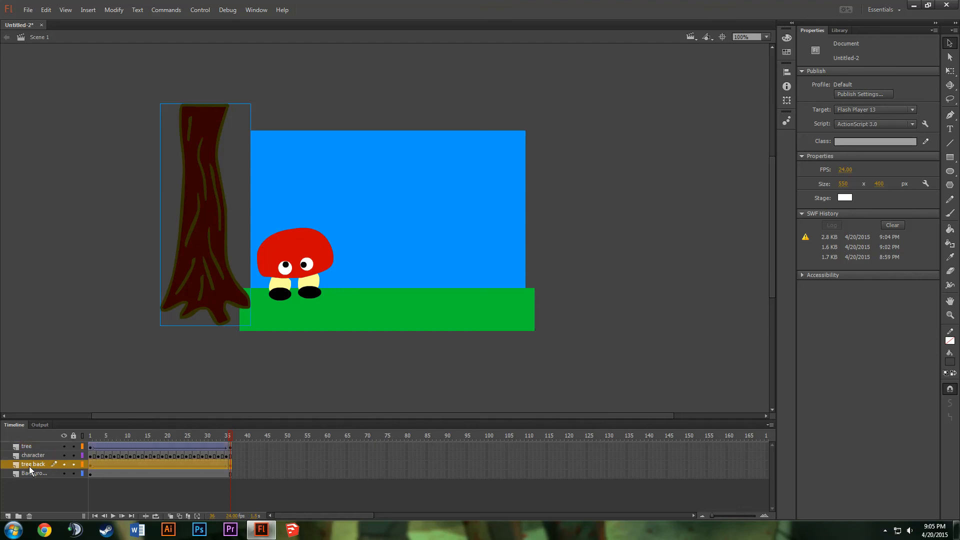
left_click(110, 386)
- Offset the tree layer's tree farther outside the stage, to about X 768, Y 150 in frame 1 and X -201, Y 135 in frame 36
left_click(90, 465)
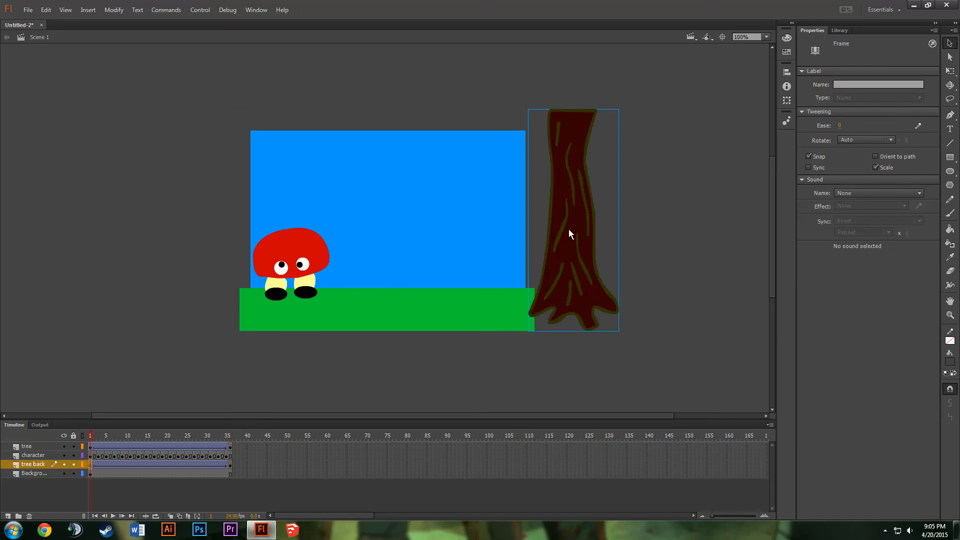
left_click_drag(568, 229, 630, 220)
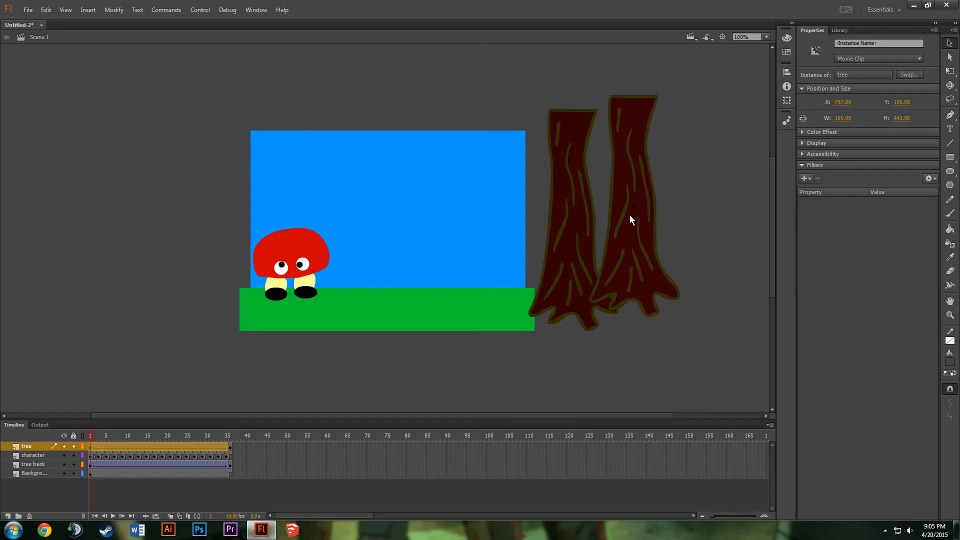
left_click_drag(630, 219, 630, 219)
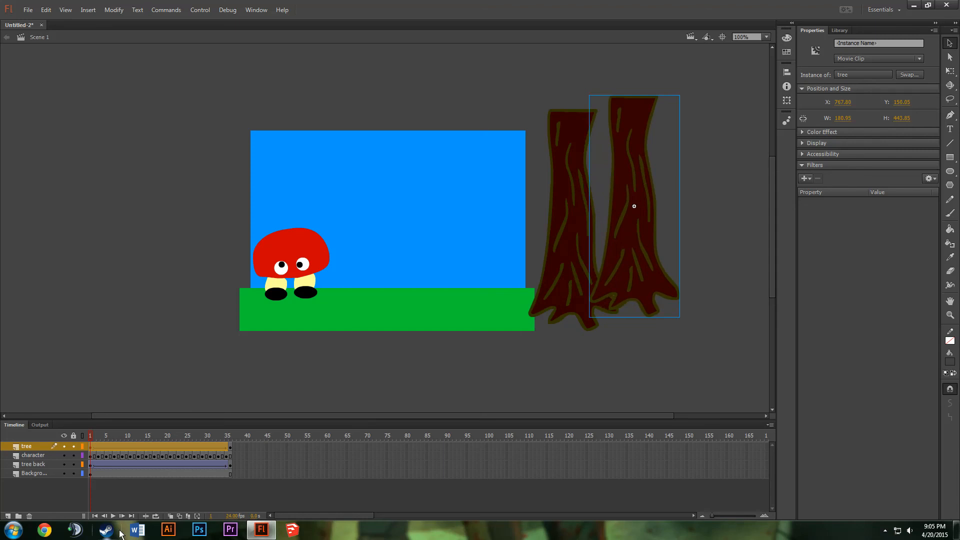
left_click(230, 464)
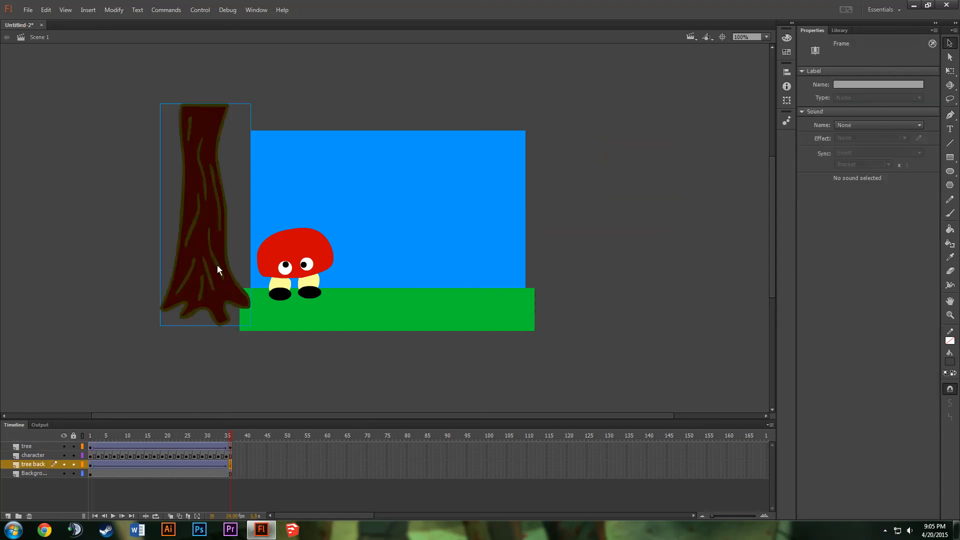
left_click_drag(206, 272, 151, 252)
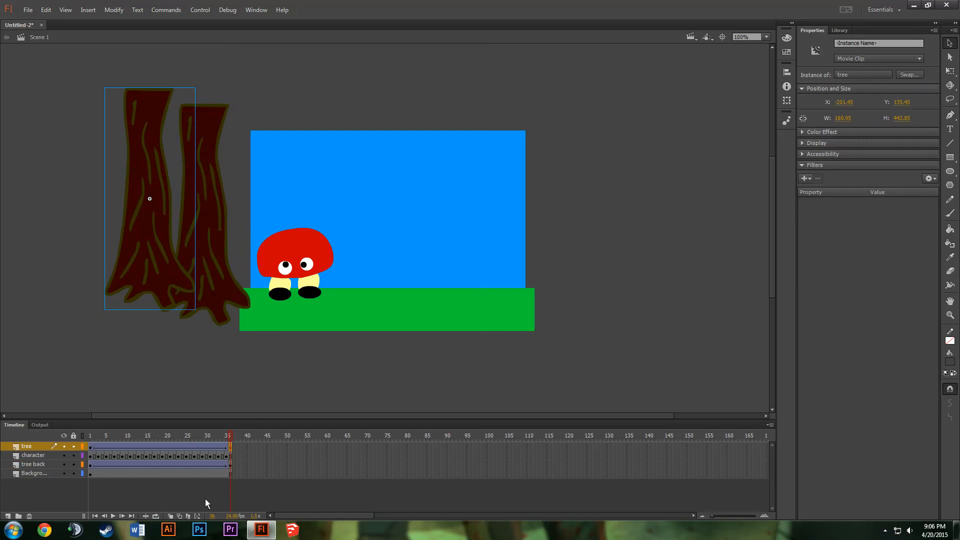
- Test the movie to review both trees passing in front of and behind the walking character
key("ctrl+Return")
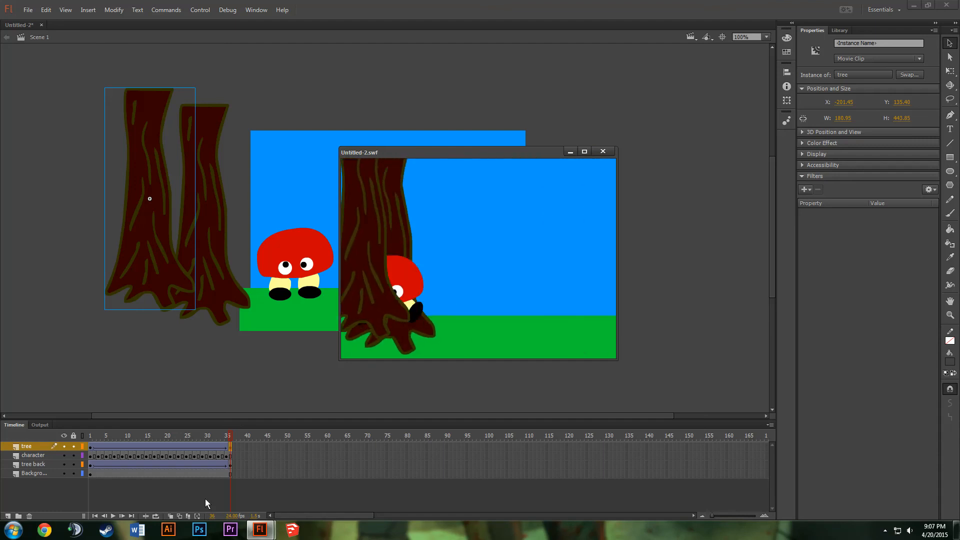
left_click(885, 530)
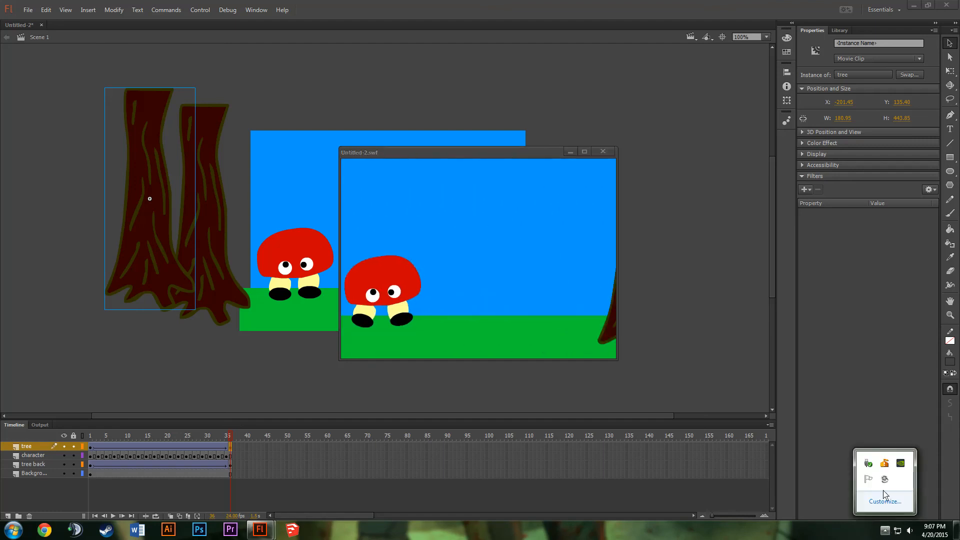